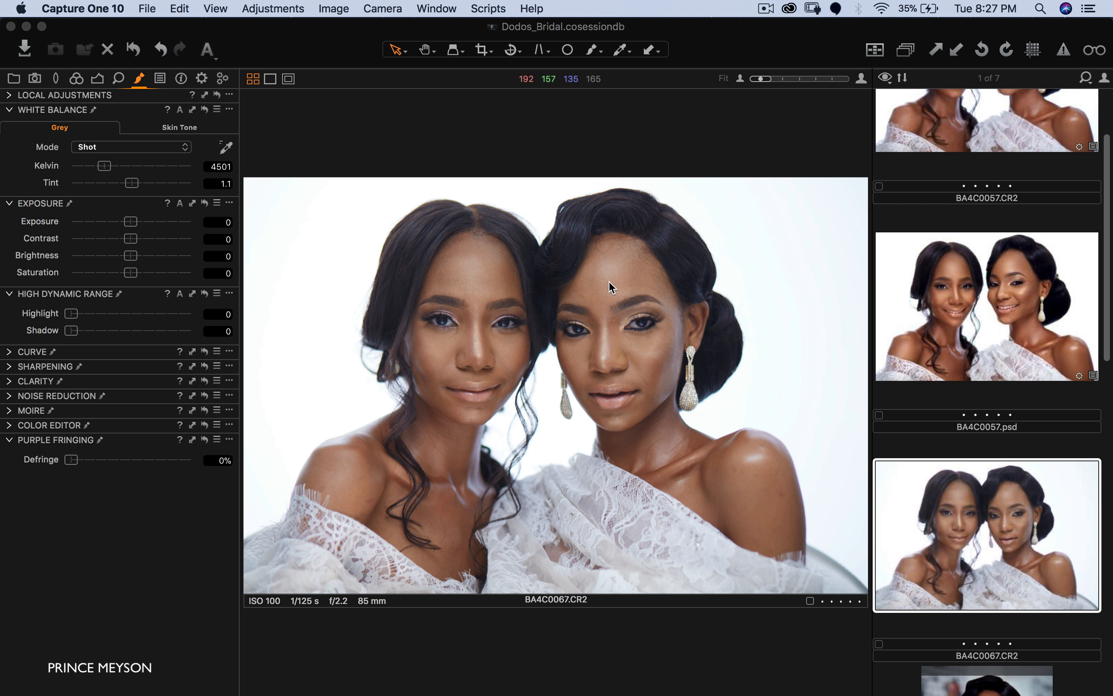
- Look through the other session photos, BA4C0057, BA4C0109 and BA4C0110, comparing the raw files with their retouched PSD versions
scroll(971, 258, "up", 3)
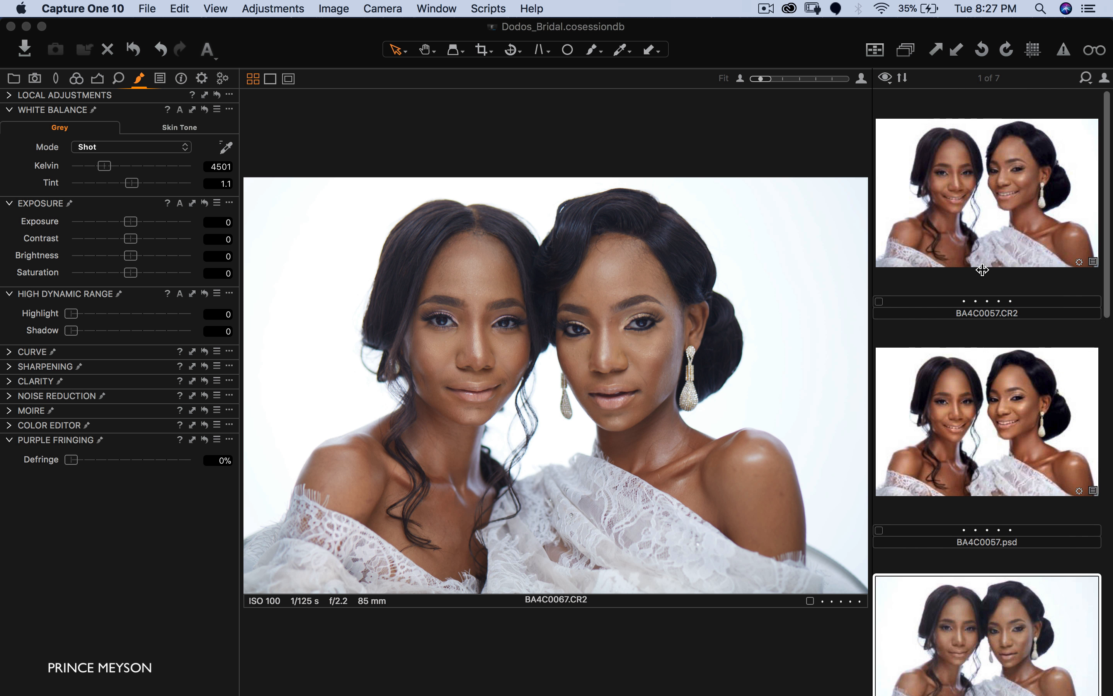
left_click(960, 226)
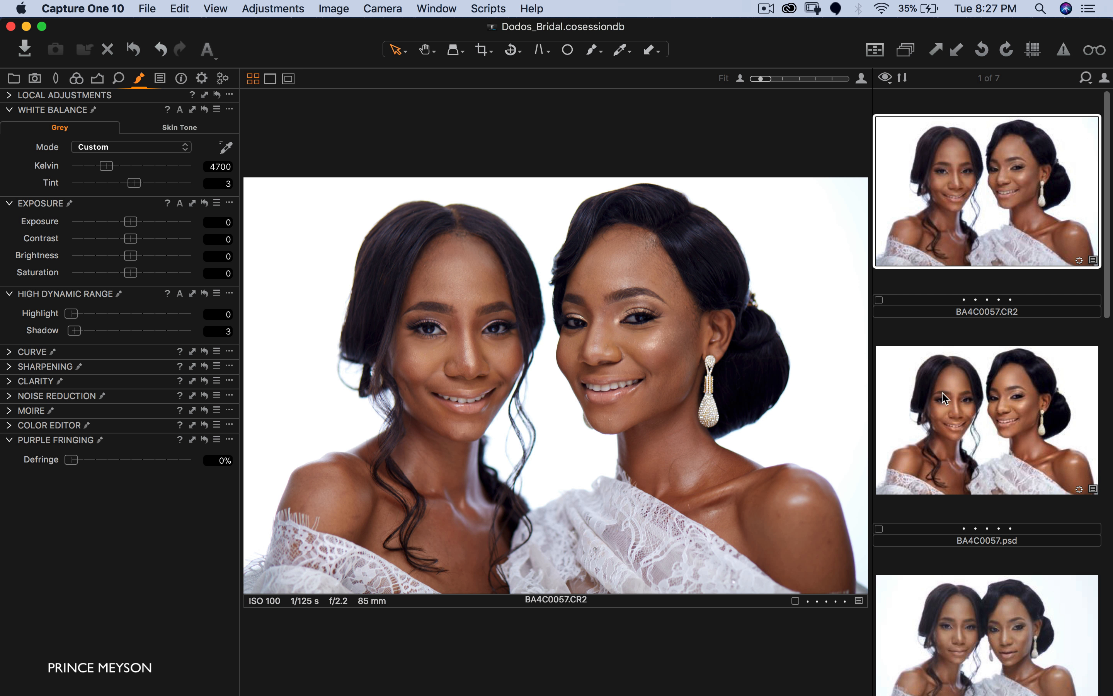
left_click(941, 411)
scroll(956, 423, "down", 3)
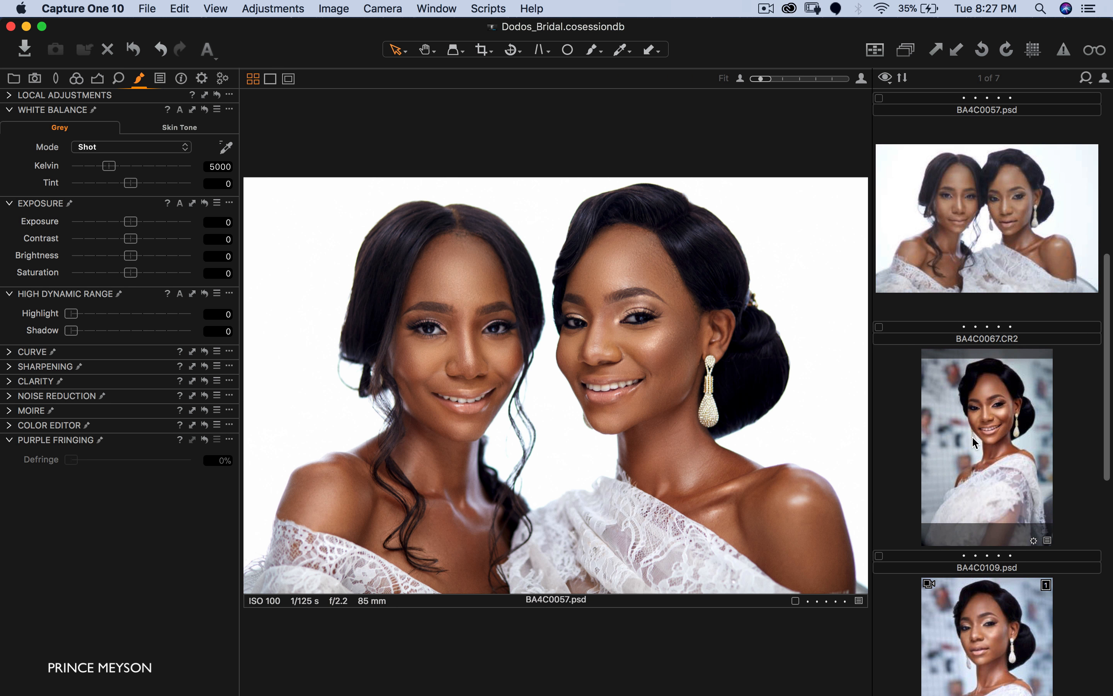
left_click(972, 435)
scroll(970, 450, "down", 3)
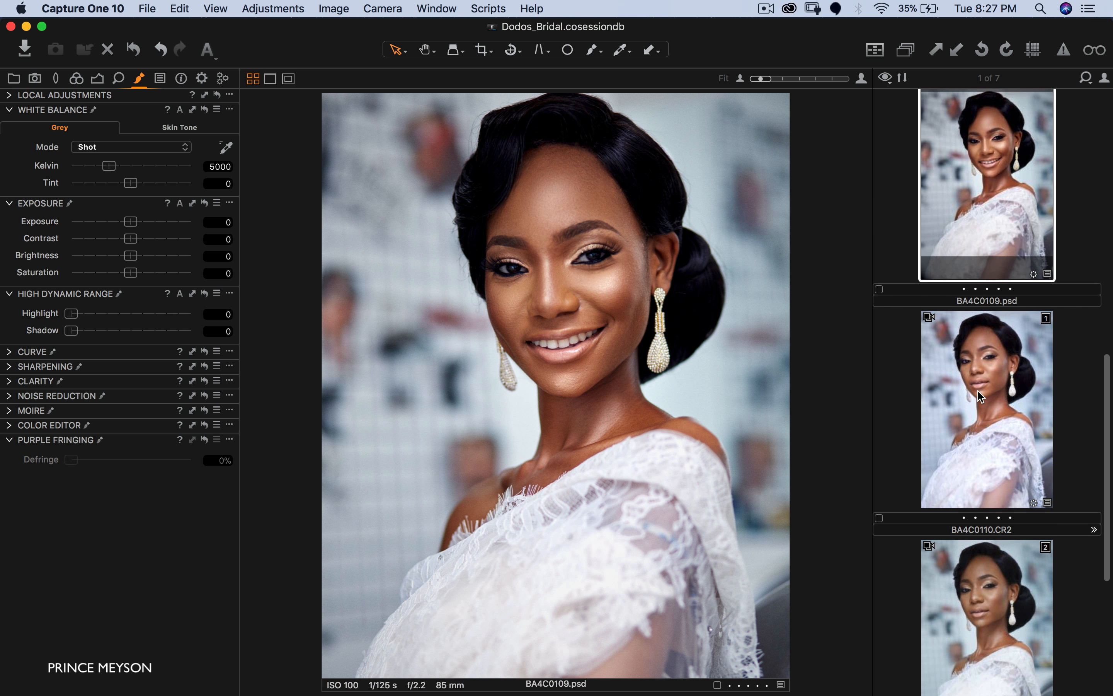
left_click(969, 413)
scroll(961, 423, "down", 3)
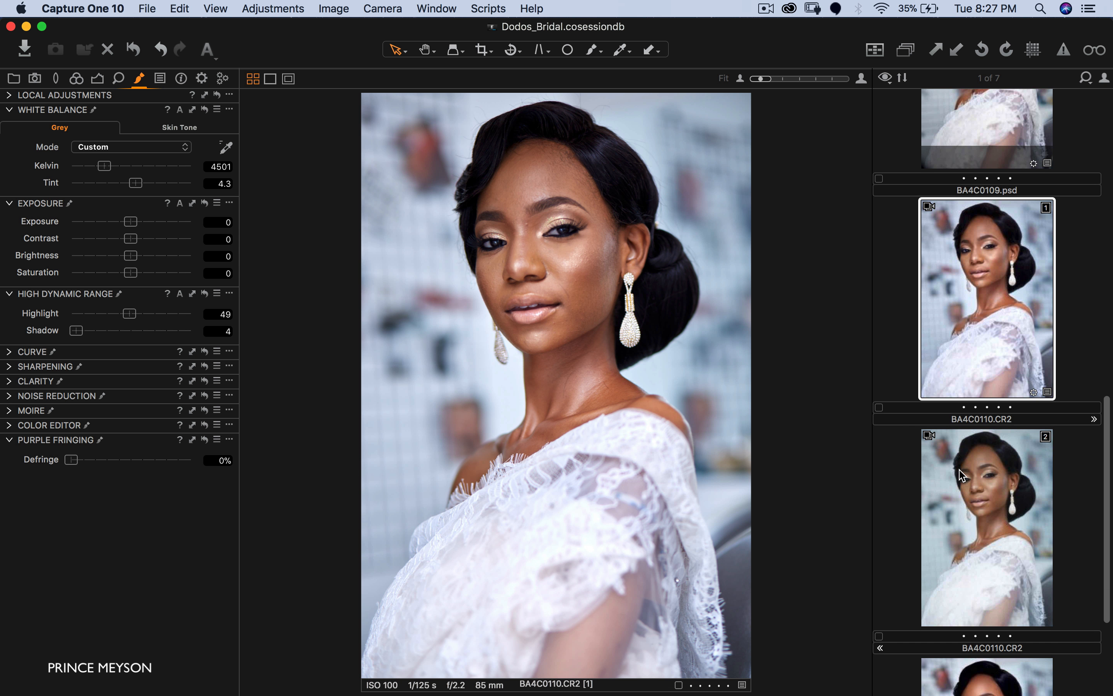
left_click(962, 474)
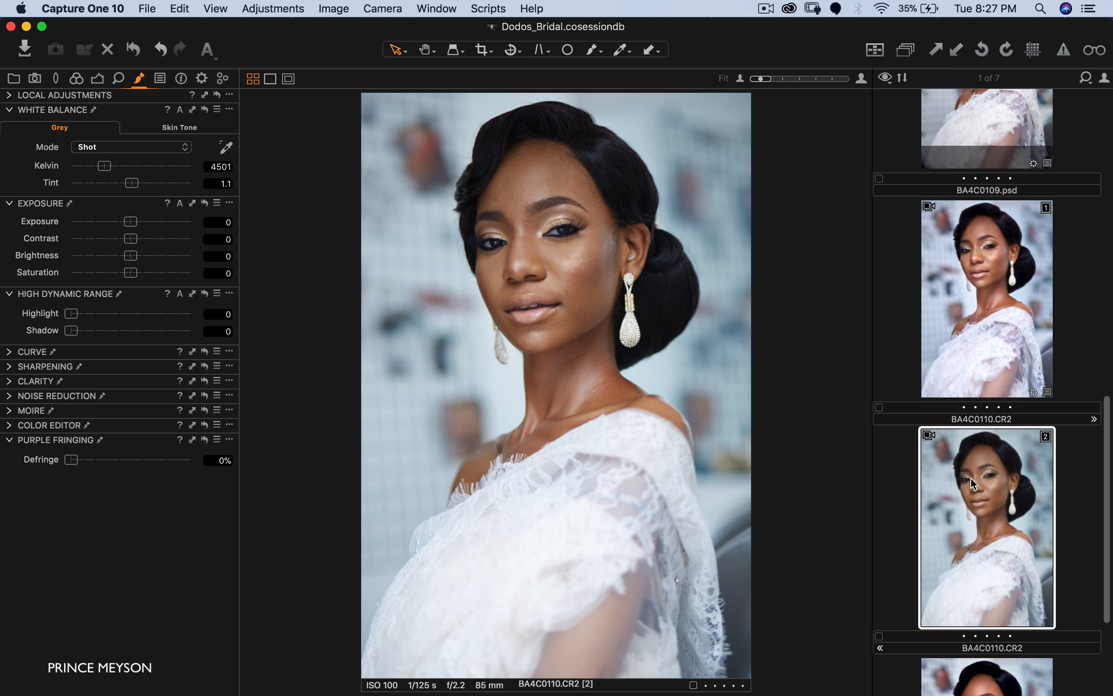
left_click(989, 322)
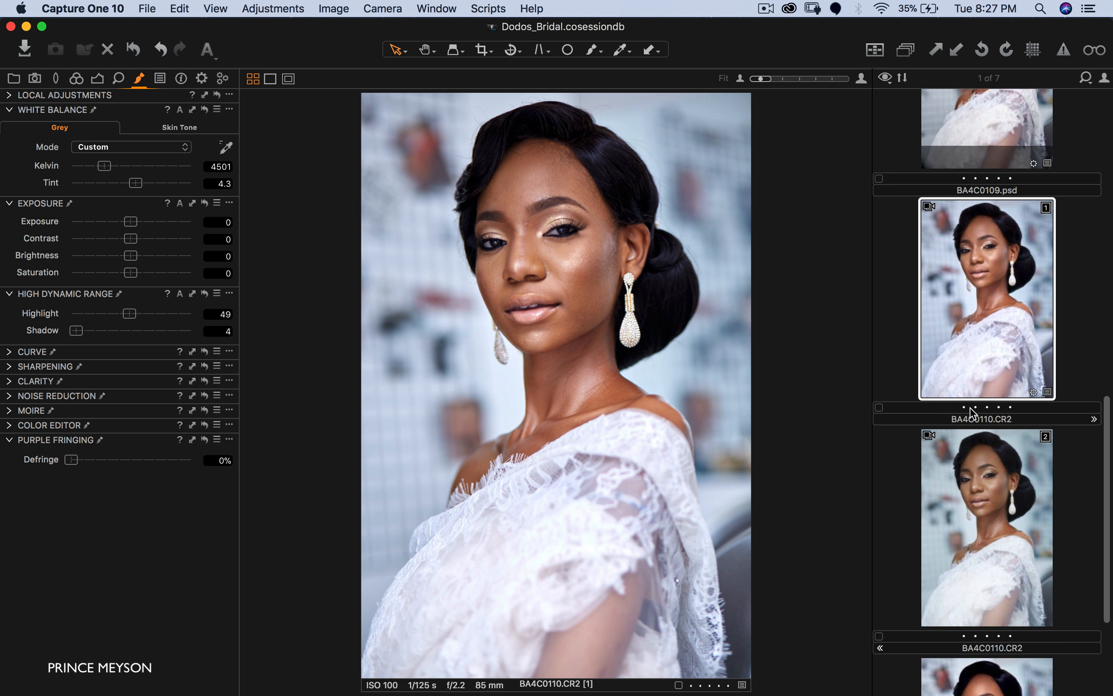
scroll(972, 413, "down", 2)
left_click(971, 517)
scroll(955, 405, "down", 5)
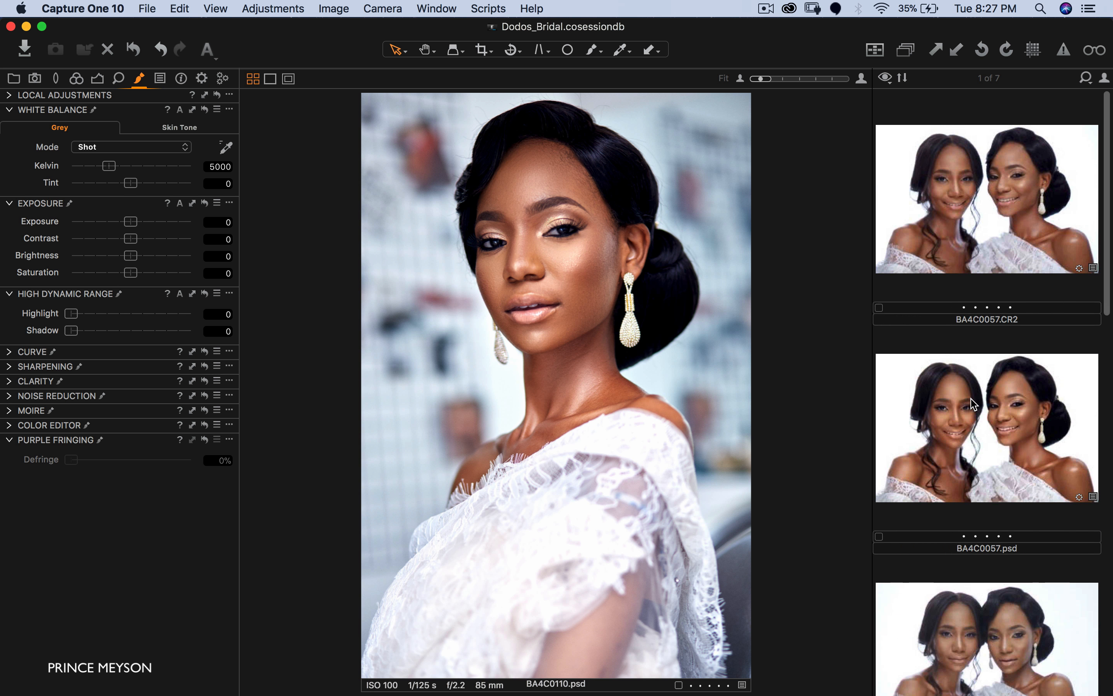
- Select BA4C0067.CR2 and set its white balance to 4760 Kelvin with a tint of 4.2
scroll(974, 404, "down", 2)
left_click(936, 558)
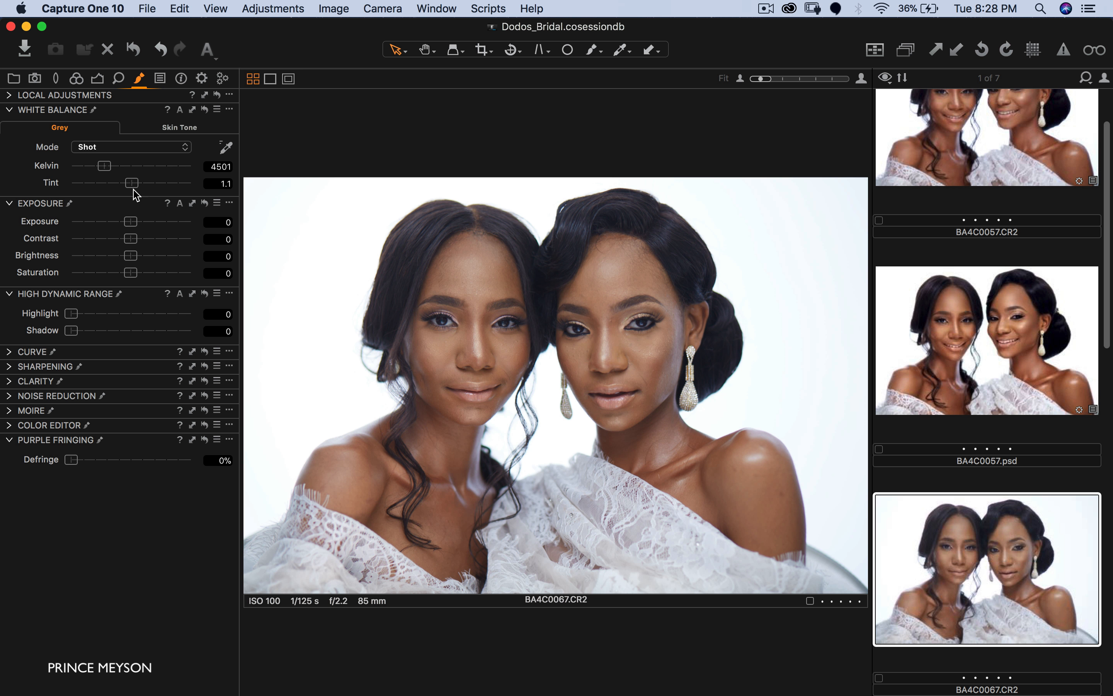
mouse_move(133, 184)
left_mouse_down()
mouse_move(69, 189)
mouse_move(231, 188)
mouse_move(137, 188)
left_mouse_up()
left_click_drag(104, 167, 106, 166)
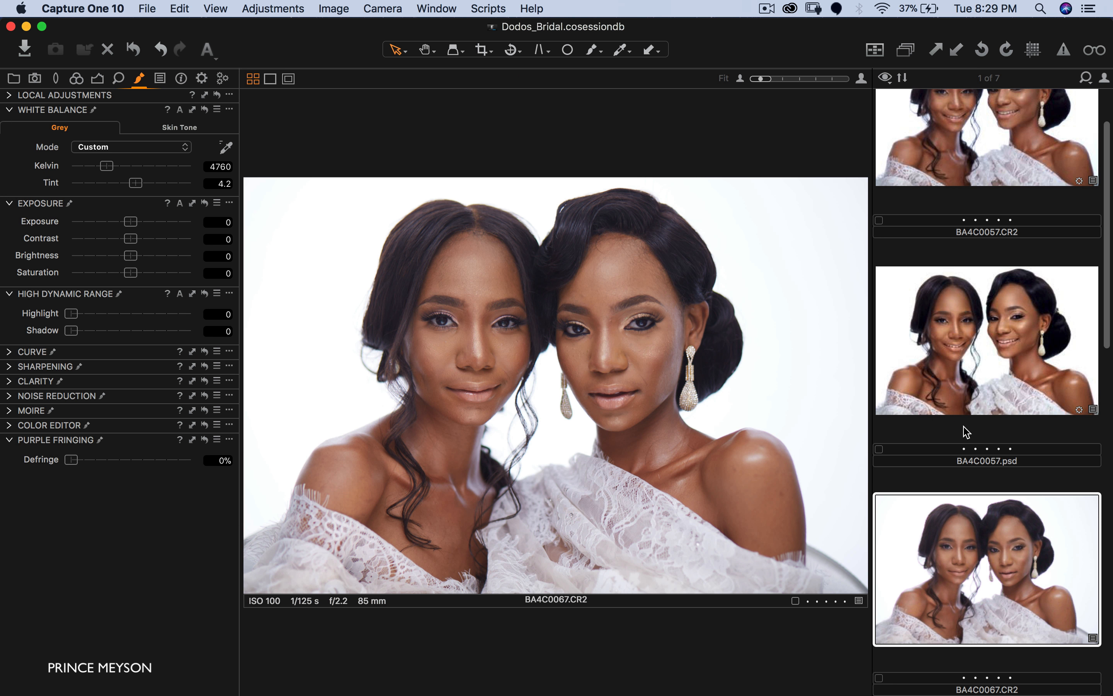
- Set the RGB levels of BA4C0067.CR2 to a shadow input of 14 and a highlight input of 237, checking the exposure warning
scroll(954, 435, "down", 3)
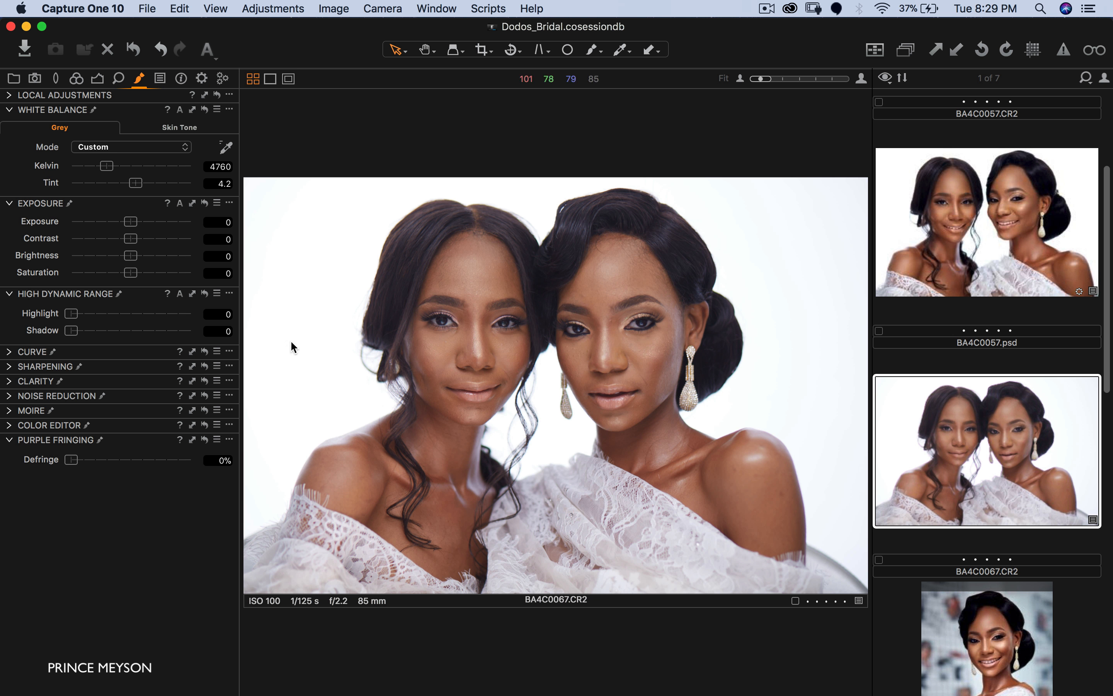
left_click(96, 82)
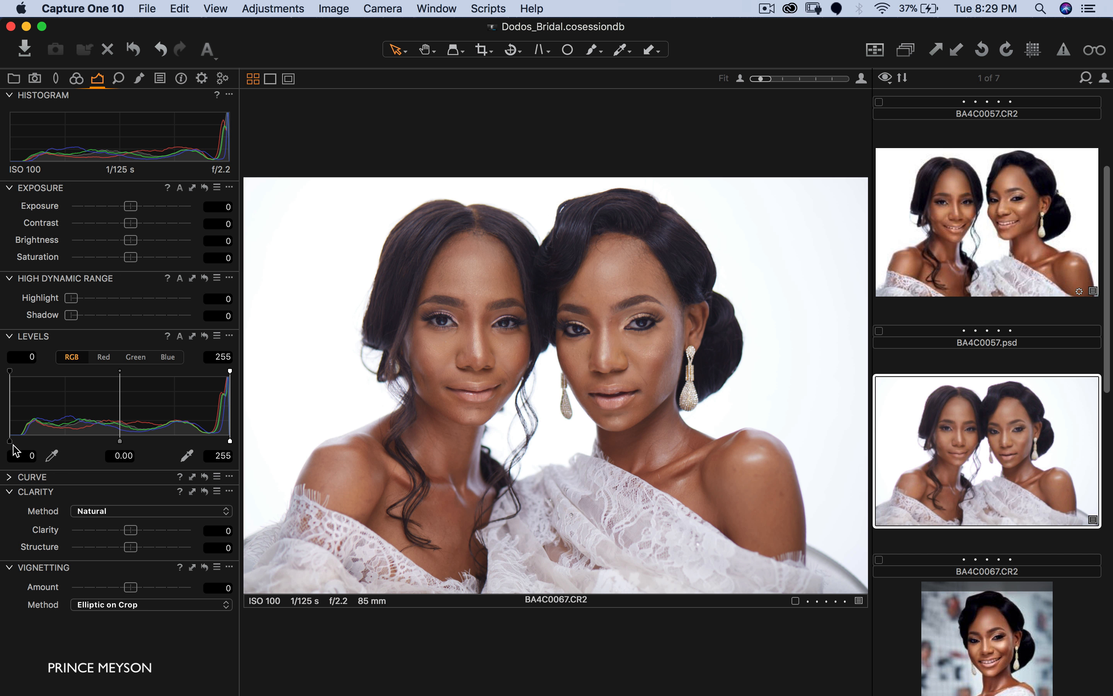
left_click_drag(9, 441, 10, 441)
left_click_drag(10, 441, 20, 442)
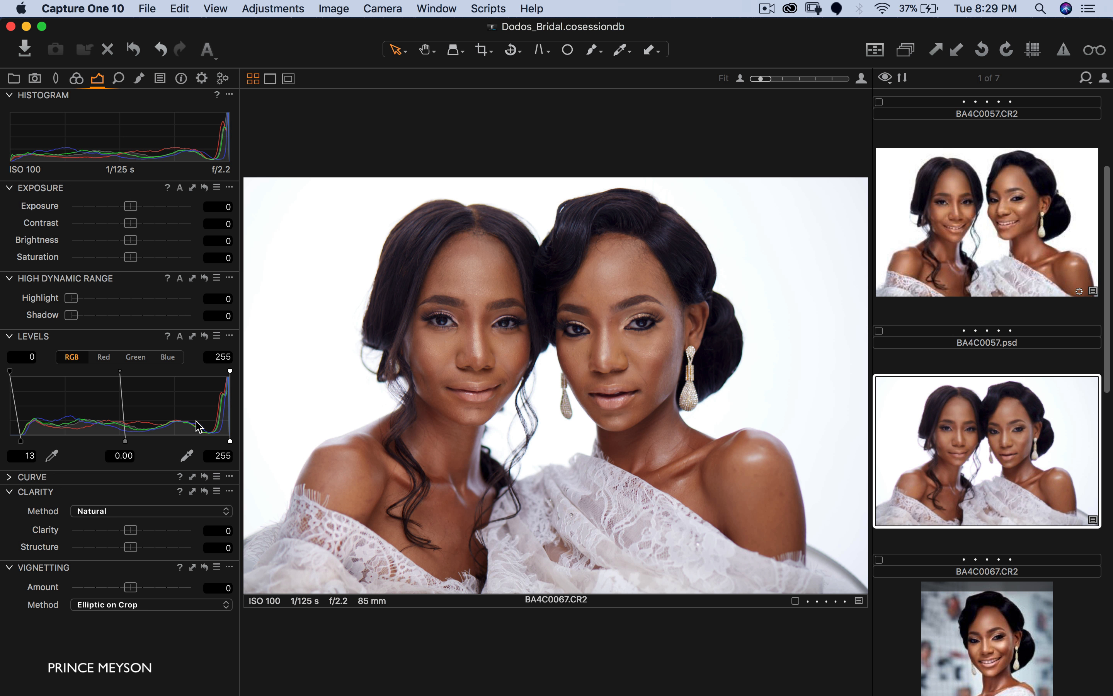
left_click_drag(230, 442, 216, 440)
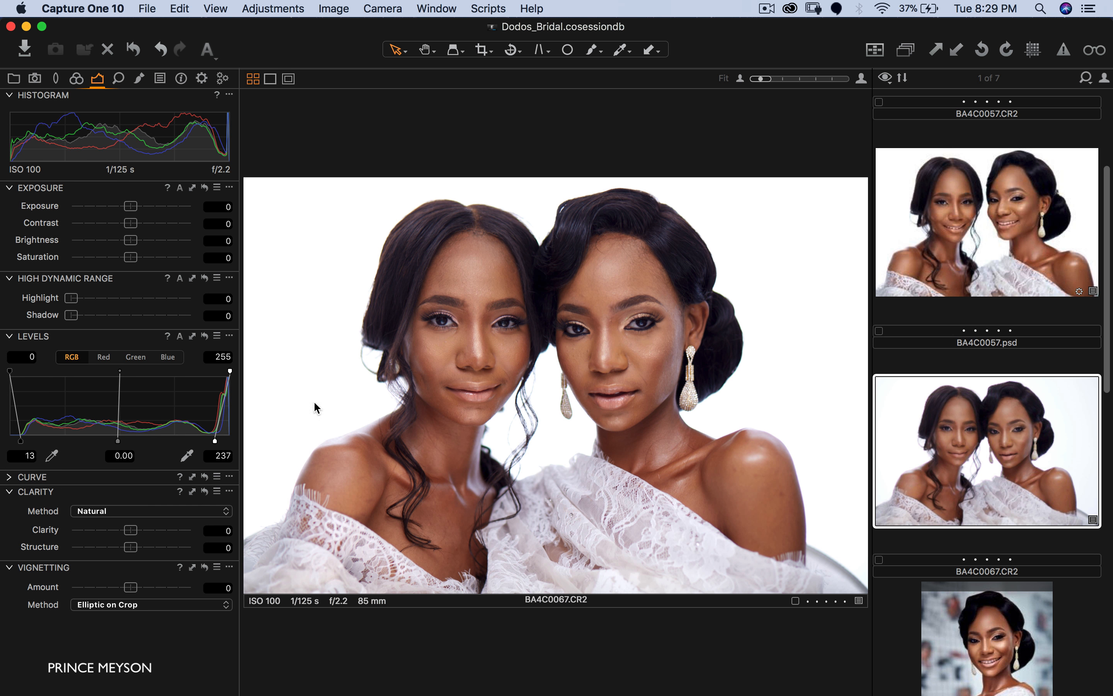
left_click(1065, 52)
left_click(1064, 53)
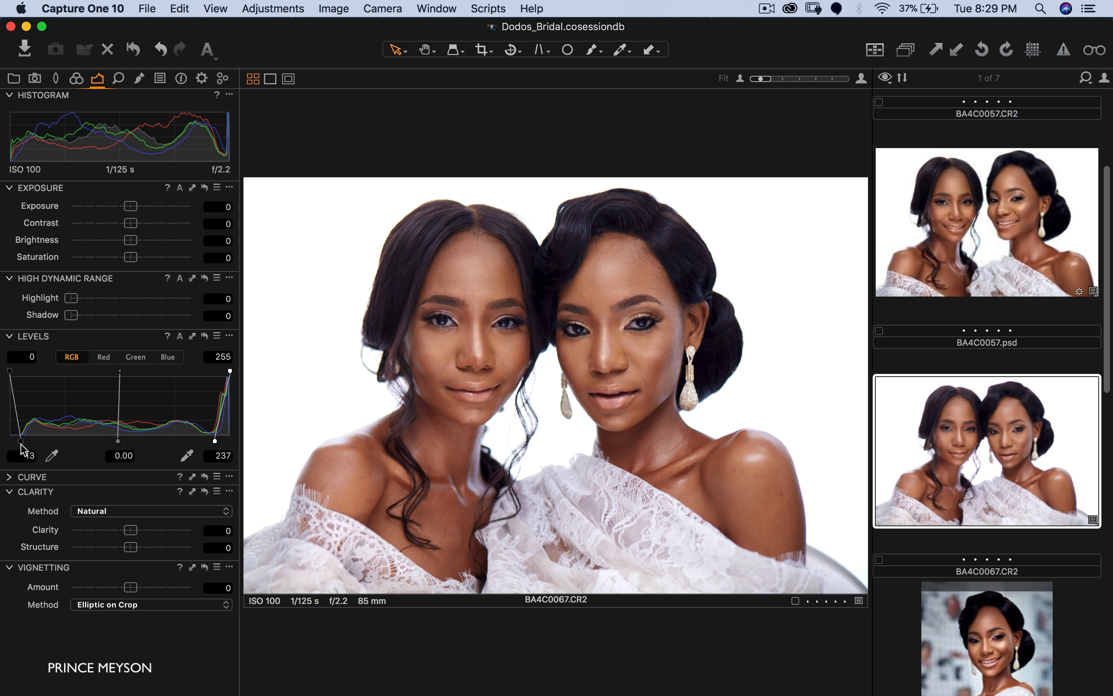
left_click_drag(21, 446, 20, 445)
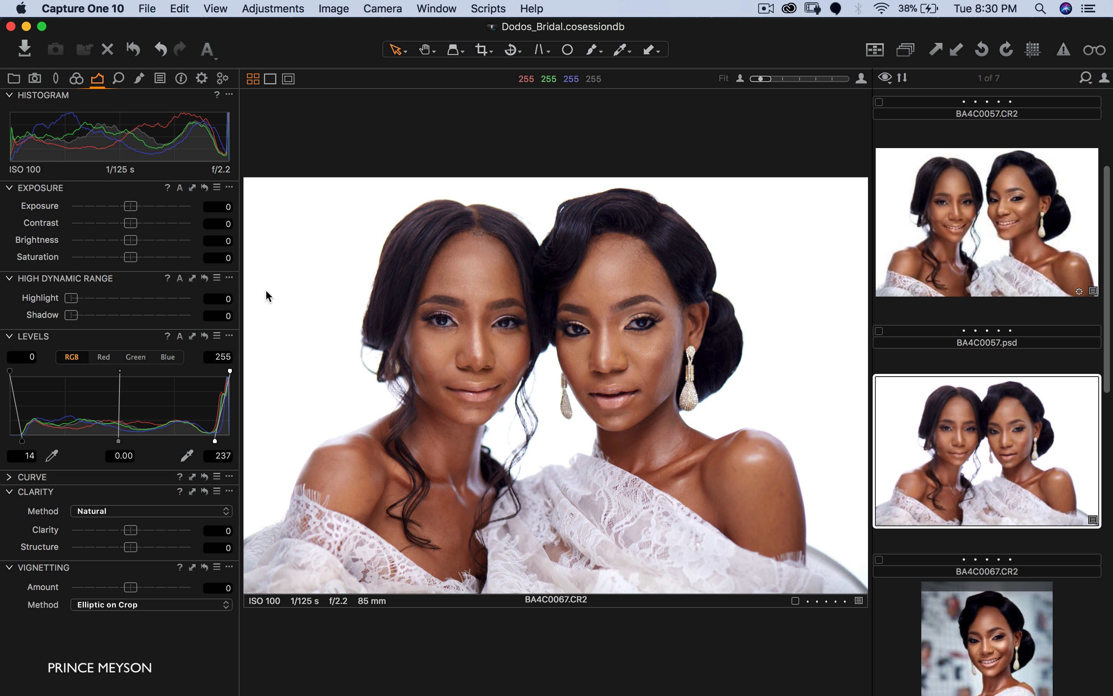
- Send the photo to Adobe Photoshop CC 2017 as a 16-bit PSD in Adobe RGB (1998), 300 px/in at 100% scale
right_click(533, 342)
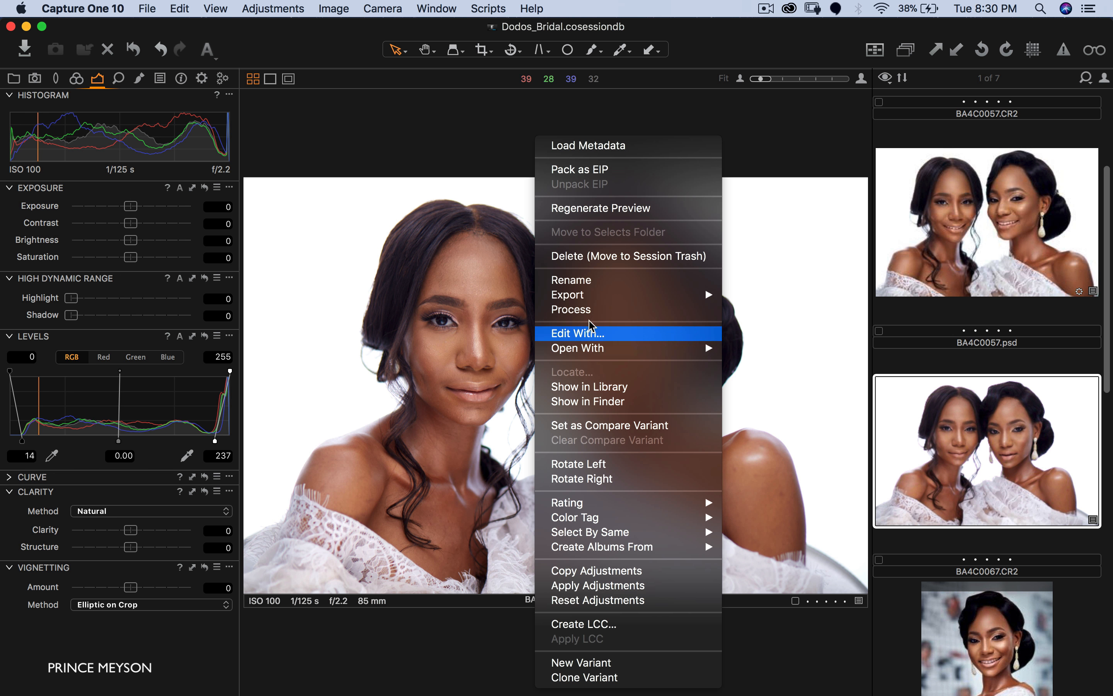
key("super+shift+e")
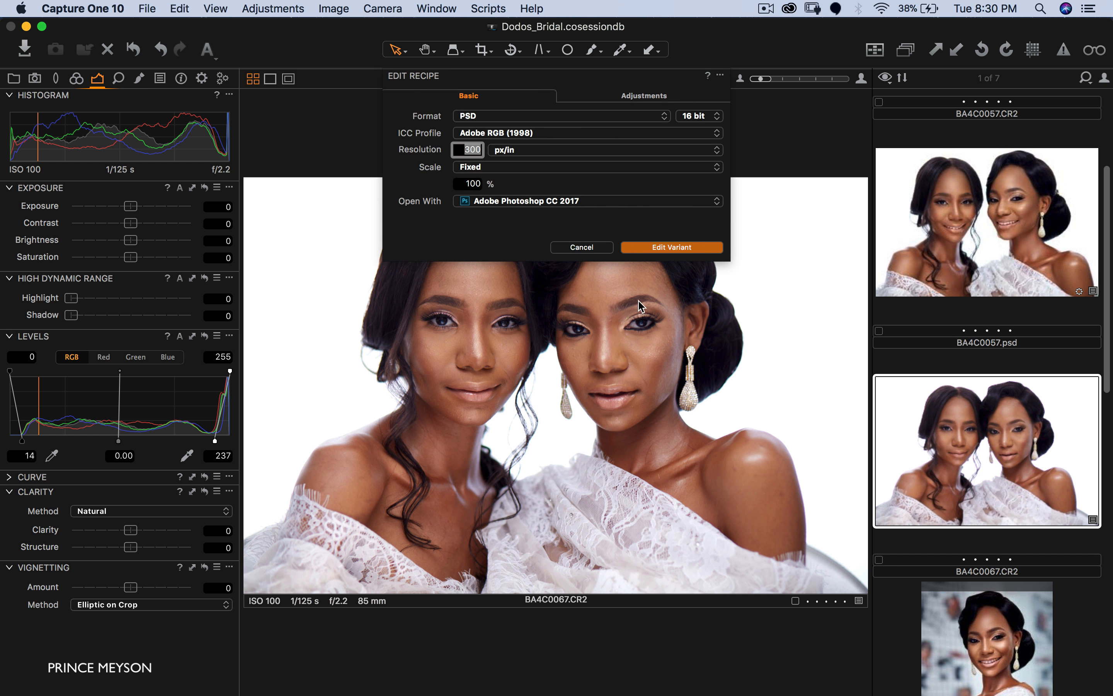
left_click(654, 247)
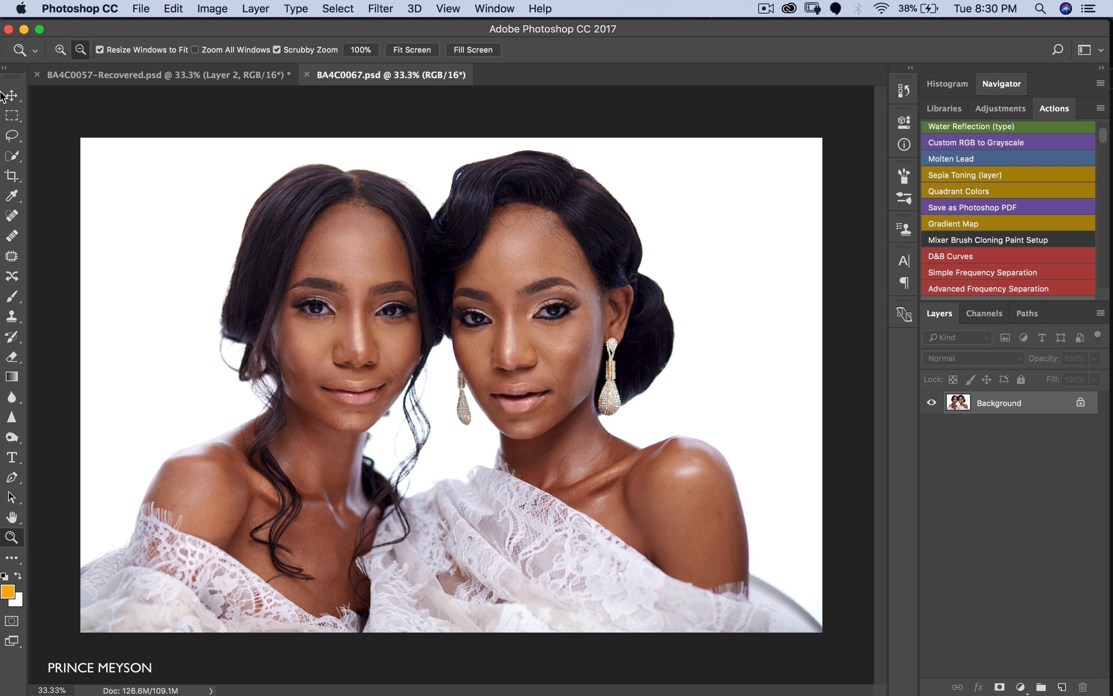
- Run the Advanced Frequency Separation action on the photo with a Gaussian Blur radius of 10 pixels
left_click(11, 95)
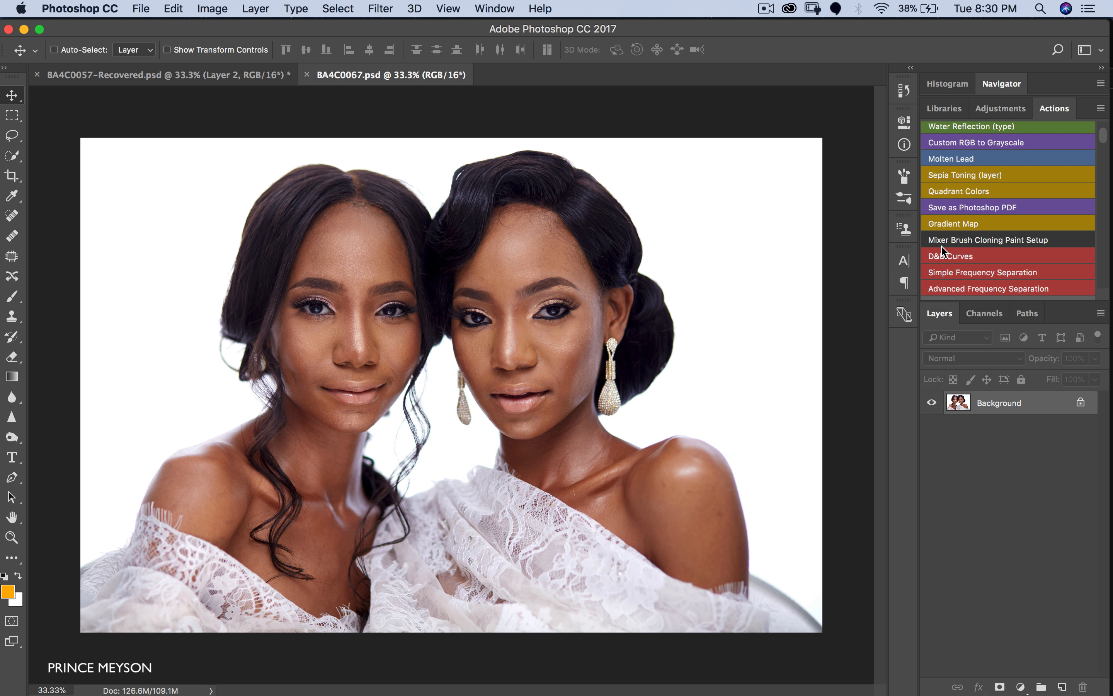
left_click(957, 294)
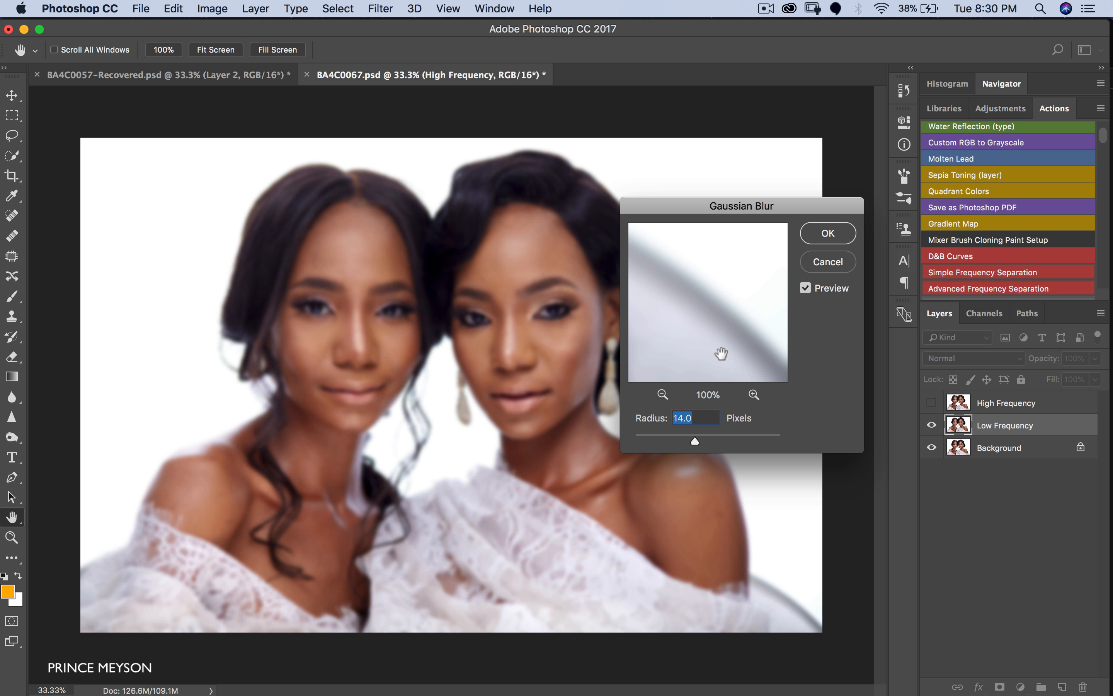
type("10")
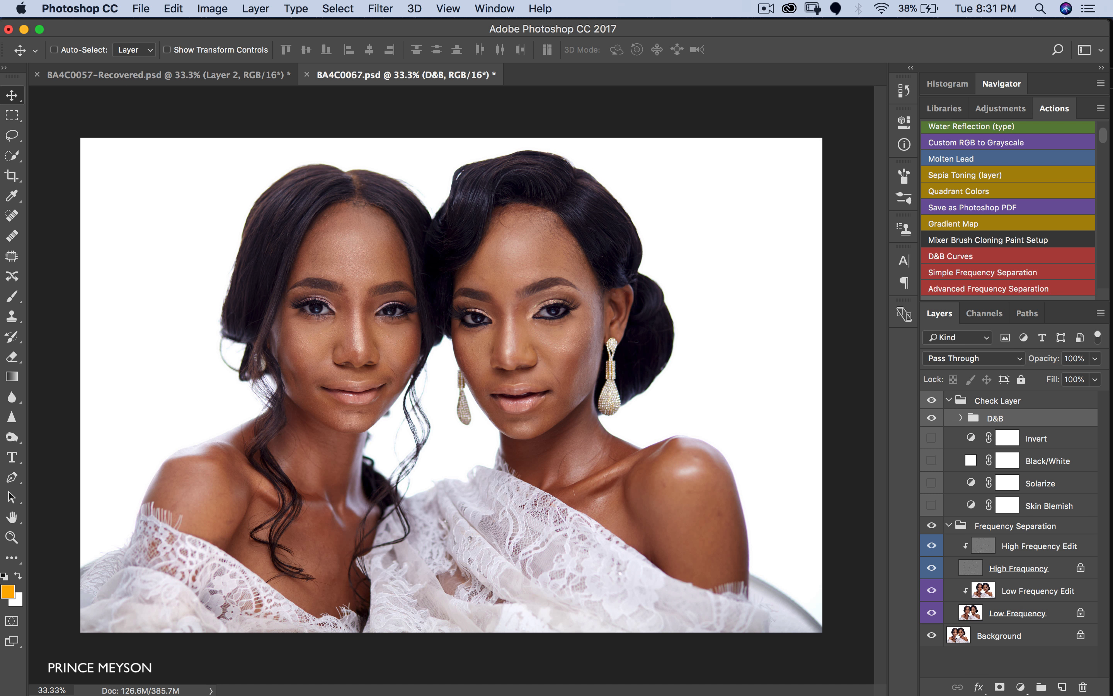
left_click(966, 358)
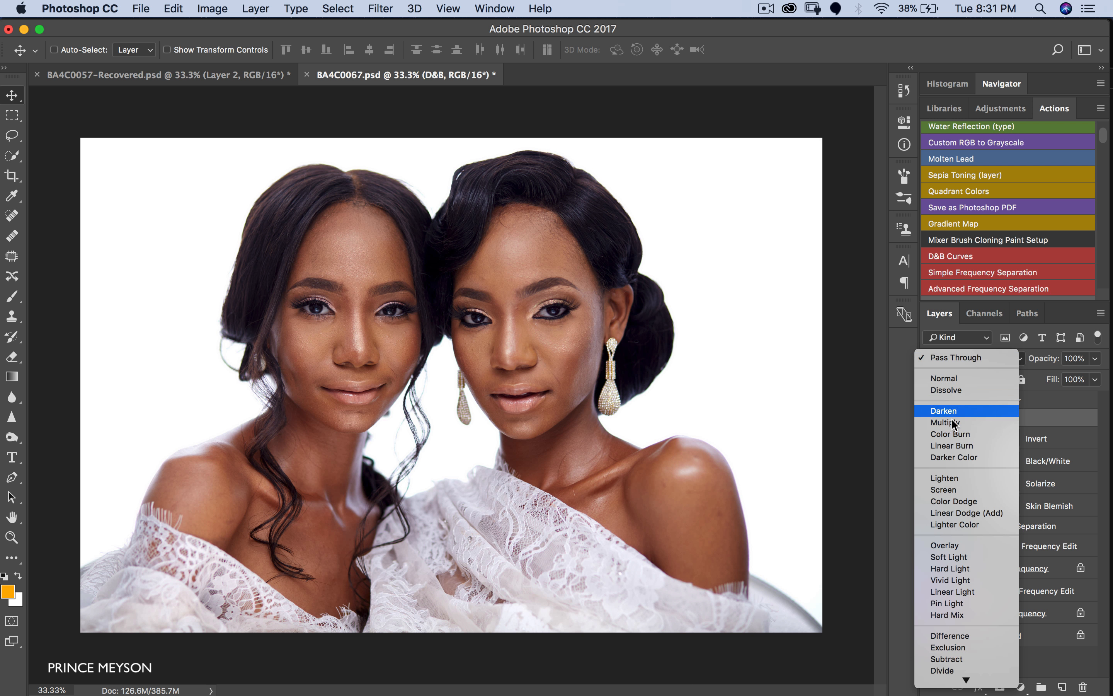
left_click(956, 378)
left_click(966, 362)
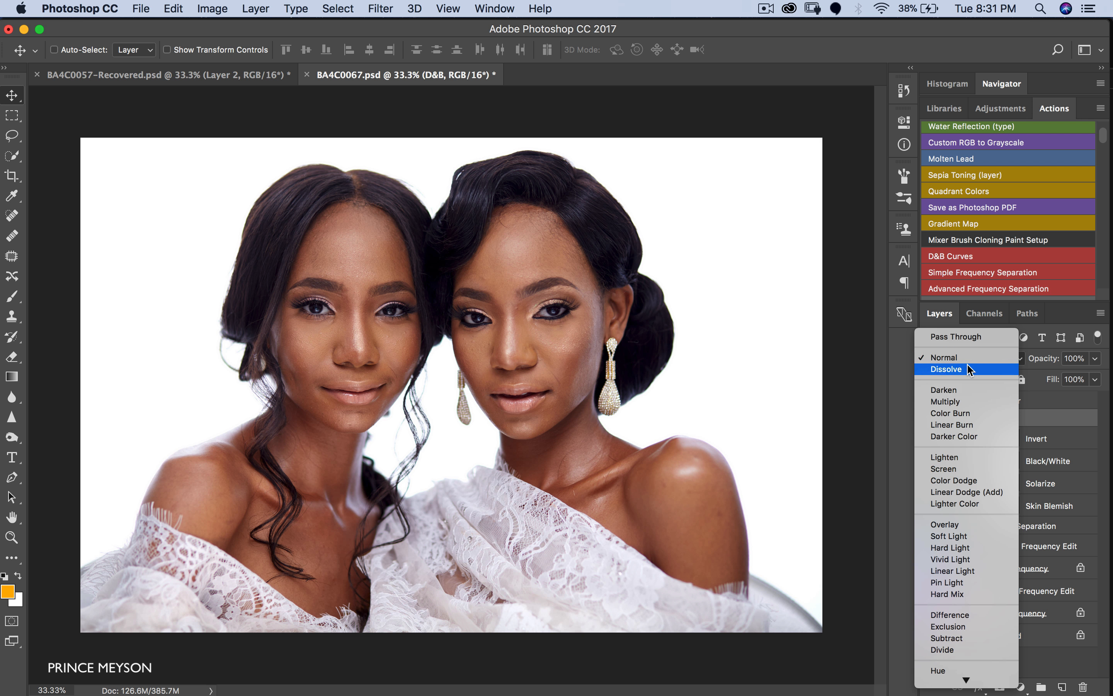
left_click(966, 337)
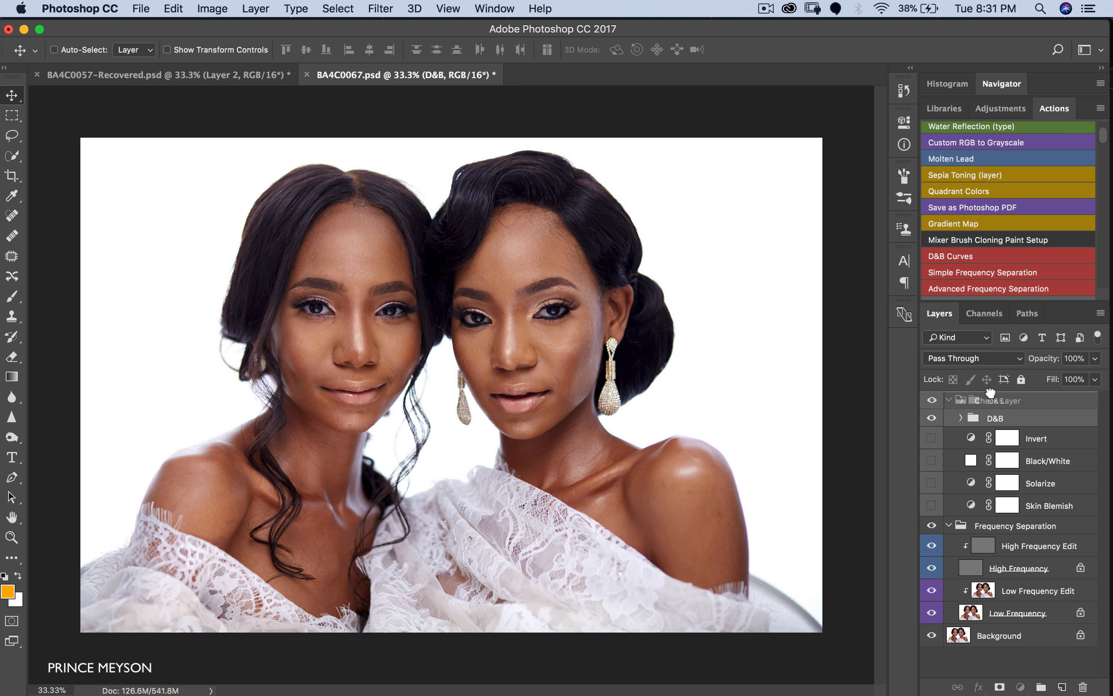
- Move the D&B group out of the Check Layer group, delete the Check Layer group, and expand D&B
left_click_drag(989, 418, 986, 390)
left_click(997, 419)
key("Delete")
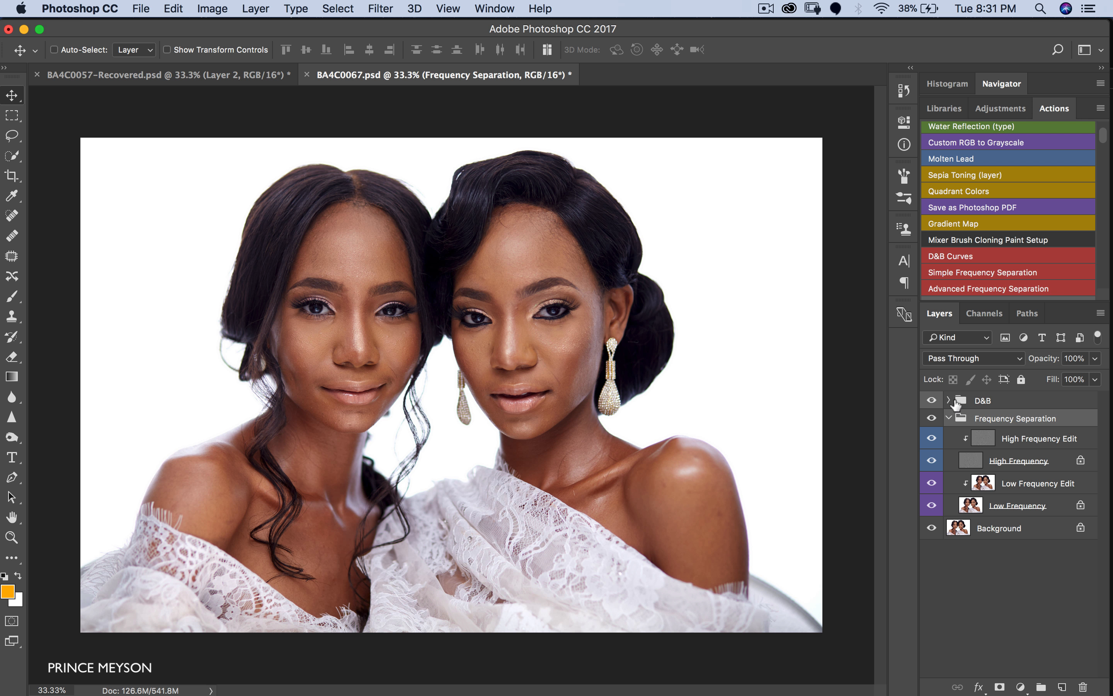
left_click(948, 419)
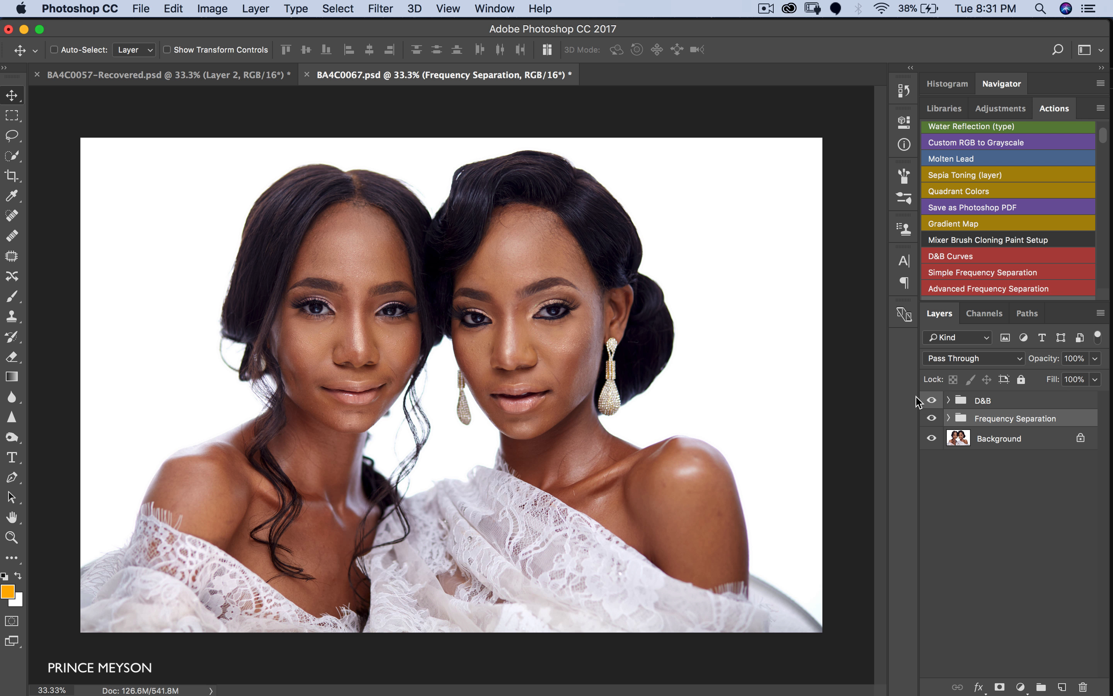
left_click(948, 405)
left_click(948, 401)
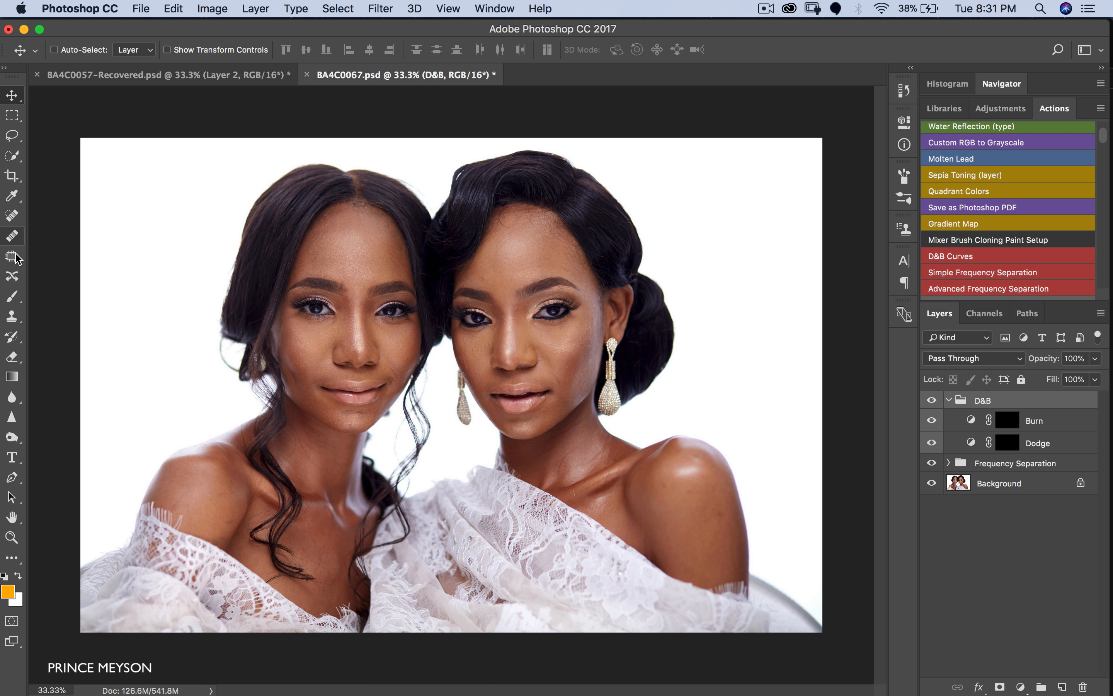
- Activate the Mixer Brush and select the Low Frequency Edit layer in the Frequency Separation group, keeping its blend mode Normal
right_click(14, 295)
left_click(46, 327)
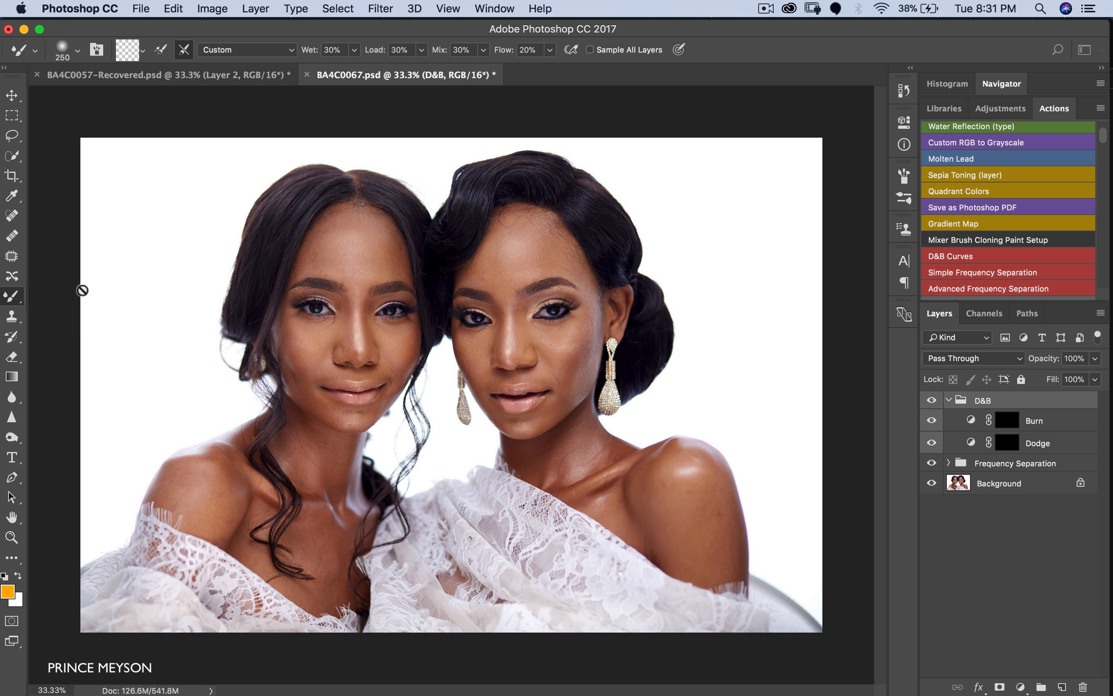
left_click(946, 463)
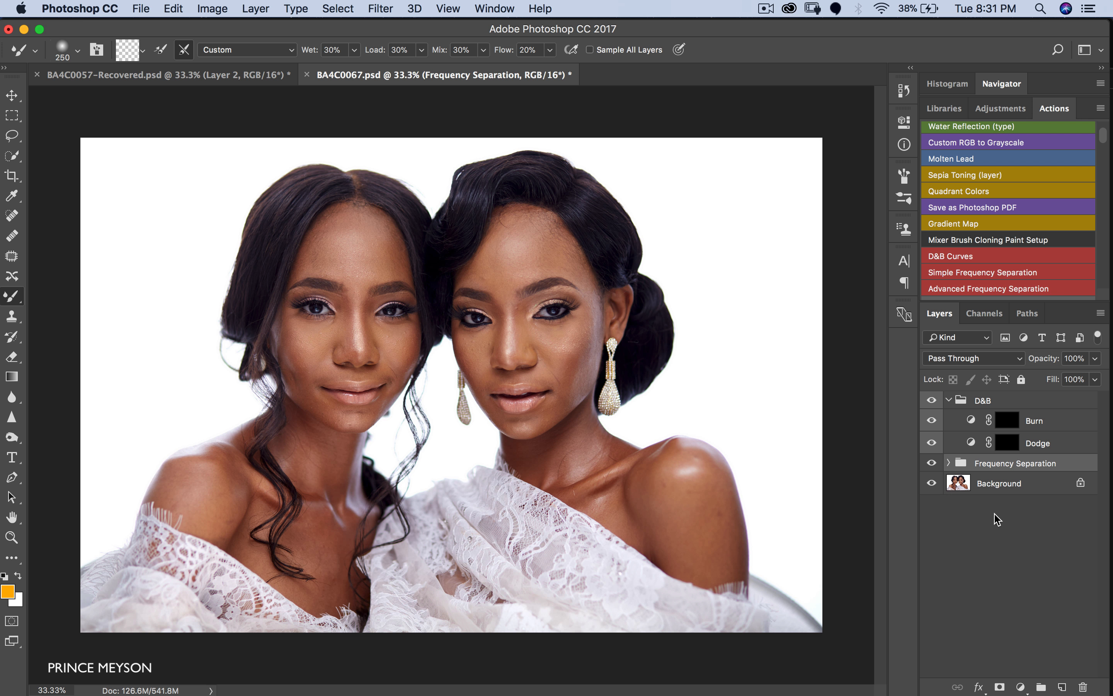
left_click(948, 463)
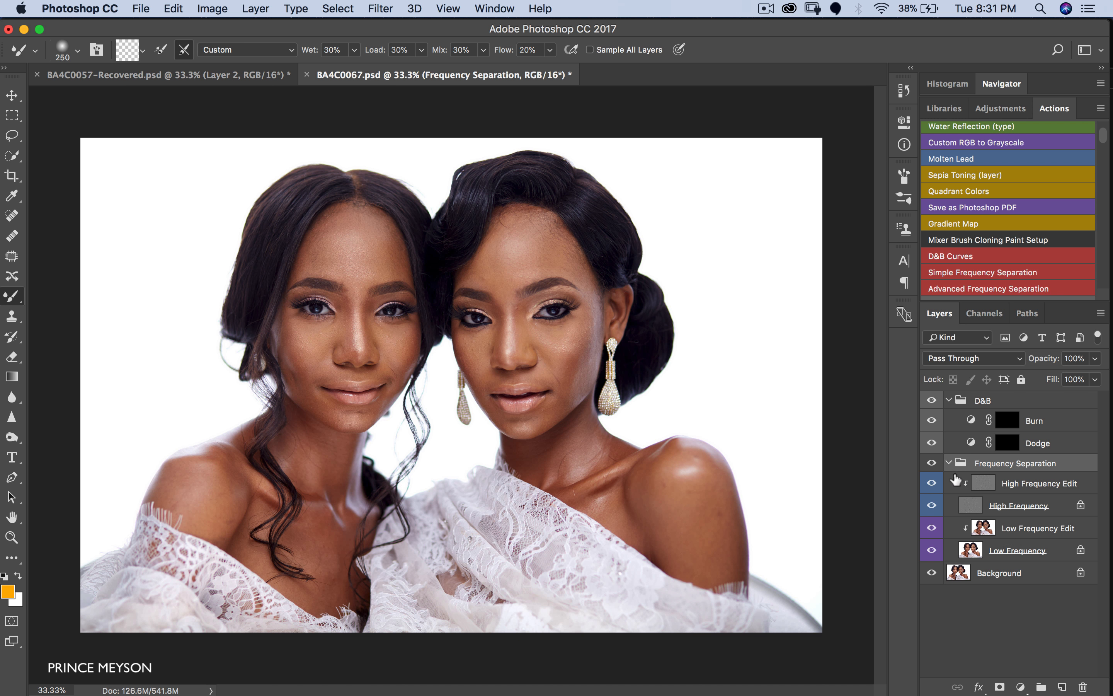
left_click(1016, 529)
left_click(968, 362)
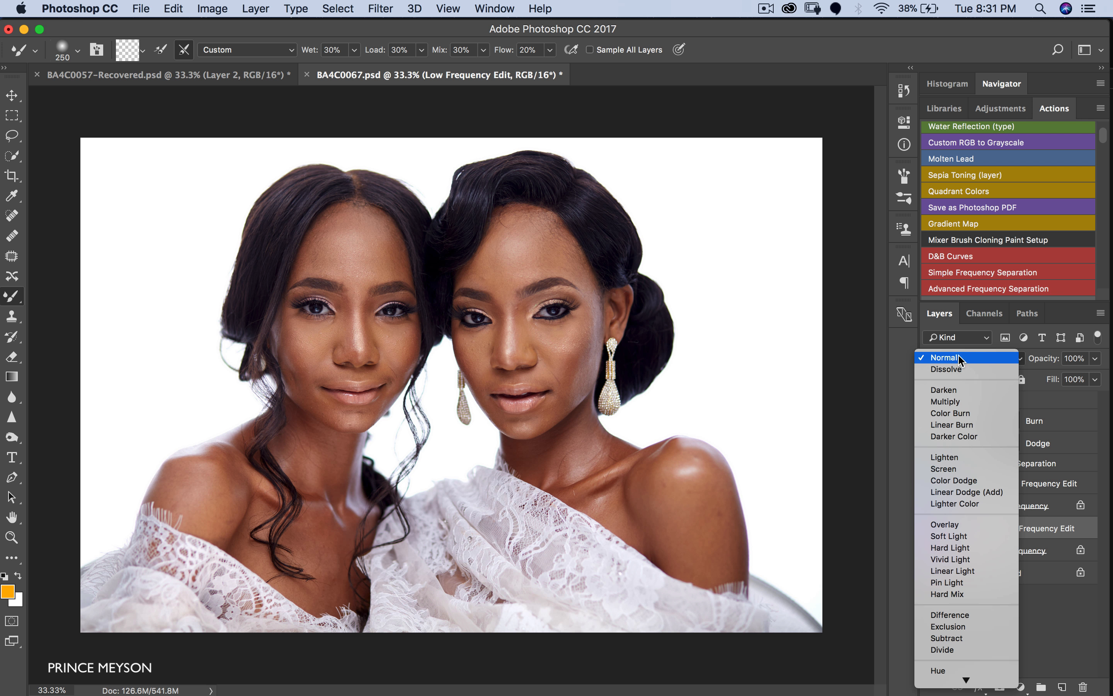
left_click(960, 362)
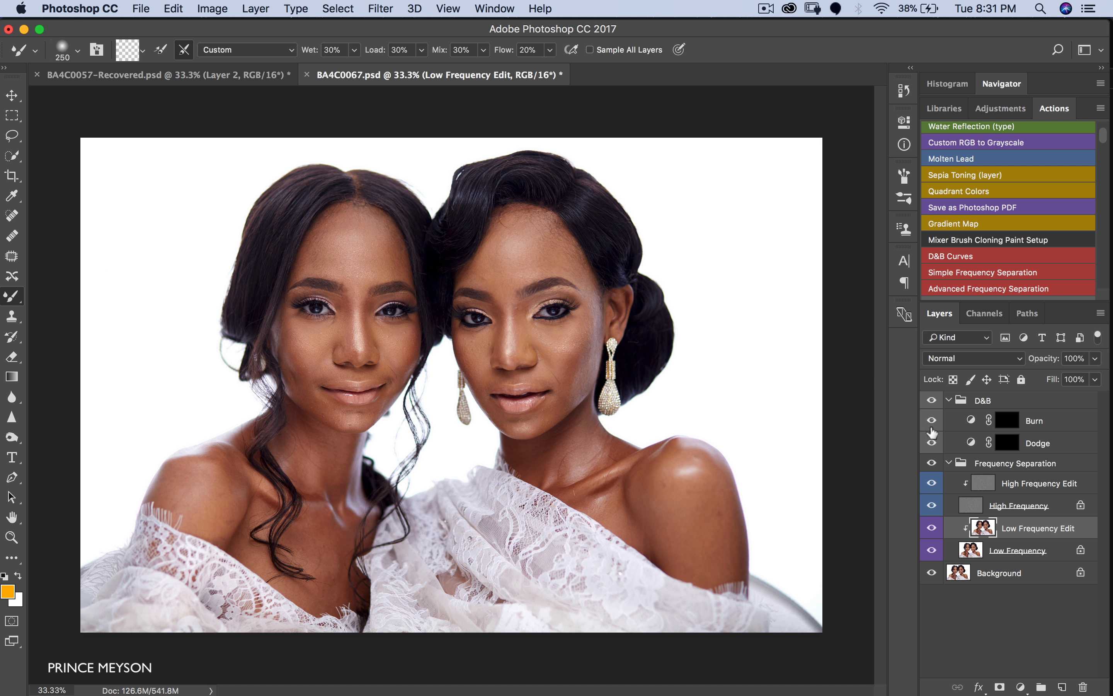
left_click(1056, 548)
left_click(1038, 528)
- Blend uneven skin tones on the Low Frequency Edit layer with the Mixer Brush, varying its size and comparing with the Frequency Separation group hidden
key("bracketright")
key("bracketright")
key("bracketleft")
key("bracketleft")
key("bracketright")
key("bracketright")
key("bracketleft")
key("bracketleft")
key("bracketleft")
key("bracketleft")
key("bracketright")
key("bracketright")
key("bracketright")
key("bracketright")
key("bracketleft")
key("bracketleft")
key("bracketleft")
key("bracketright")
key("bracketright")
key("bracketright")
key("bracketright")
left_click(932, 463)
left_click(931, 463)
key("bracketleft")
key("bracketleft")
key("bracketleft")
key("bracketright")
key("bracketleft")
key("bracketright")
key("bracketright")
key("bracketright")
key("bracketright")
key("bracketleft")
key("bracketright")
left_click(931, 463)
left_click(931, 463)
- Smooth the tonal transitions across the left woman's cheeks with the Mixer Brush, resizing it to suit each area
key("bracketright")
key("bracketright")
key("bracketleft")
key("bracketleft")
key("bracketright")
key("bracketright")
key("bracketright")
key("bracketleft")
key("bracketleft")
key("bracketleft")
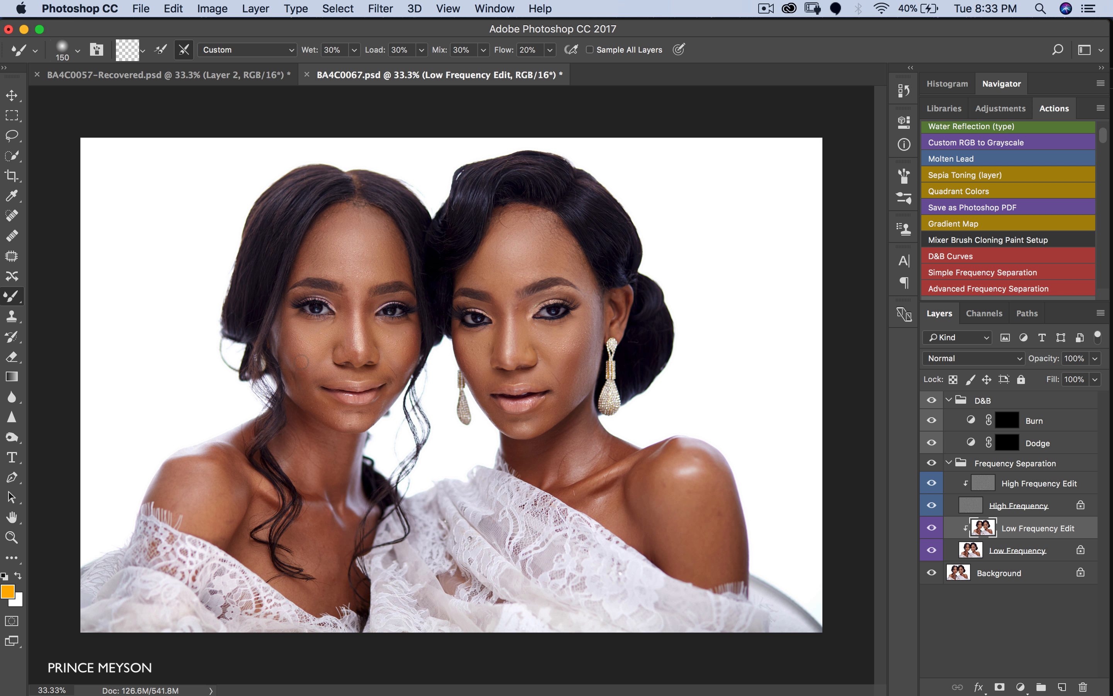
key("bracketright")
key("bracketright")
key("bracketright")
key("bracketright")
key("bracketright")
key("bracketleft")
mouse_move(406, 342)
left_mouse_down()
mouse_move(414, 338)
mouse_move(400, 364)
left_mouse_up()
key("bracketright")
key("bracketleft")
key("bracketright")
key("bracketright")
key("bracketright")
key("bracketright")
key("bracketright")
key("bracketleft")
key("bracketleft")
key("bracketright")
key("bracketright")
key("bracketright")
key("bracketright")
key("bracketleft")
key("bracketleft")
key("bracketright")
key("bracketleft")
key("bracketleft")
key("bracketleft")
key("bracketleft")
key("bracketleft")
key("bracketleft")
- Blend the remaining uneven tones on the left woman's face with the Mixer Brush at 125 px on the Low Frequency Edit layer
key("z")
left_click(424, 313)
left_click(423, 314)
left_click(424, 313)
key("b")
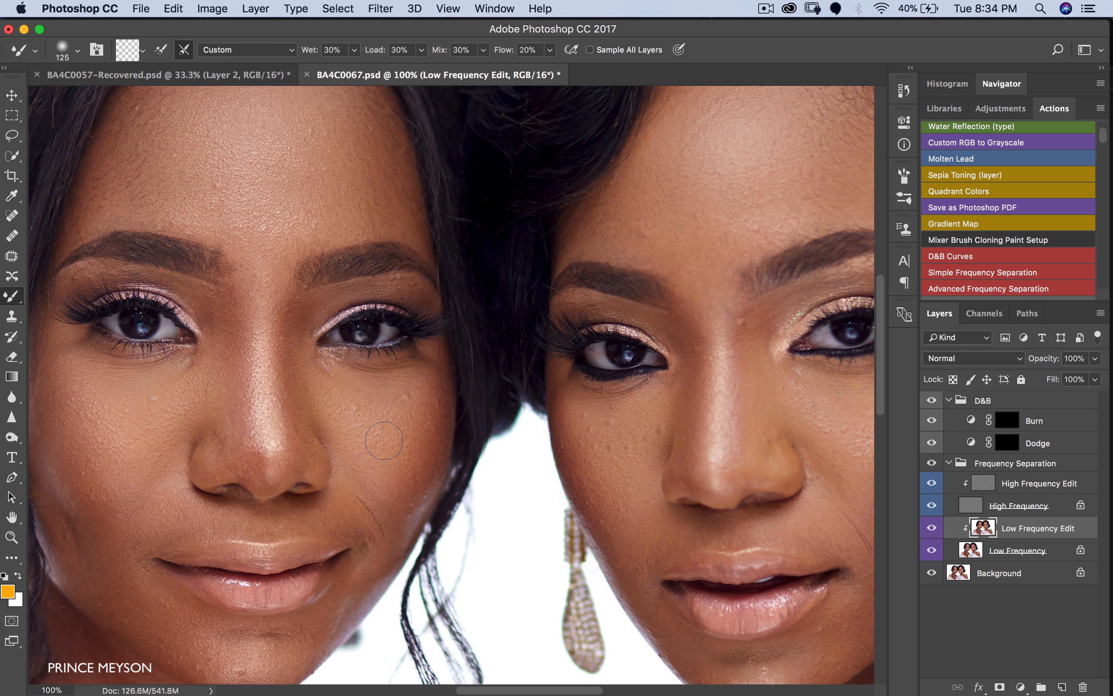
- Compare the full portrait with the Frequency Separation group hidden and shown
key("z")
left_click(372, 436, "alt+super")
left_click(379, 428, "alt+super")
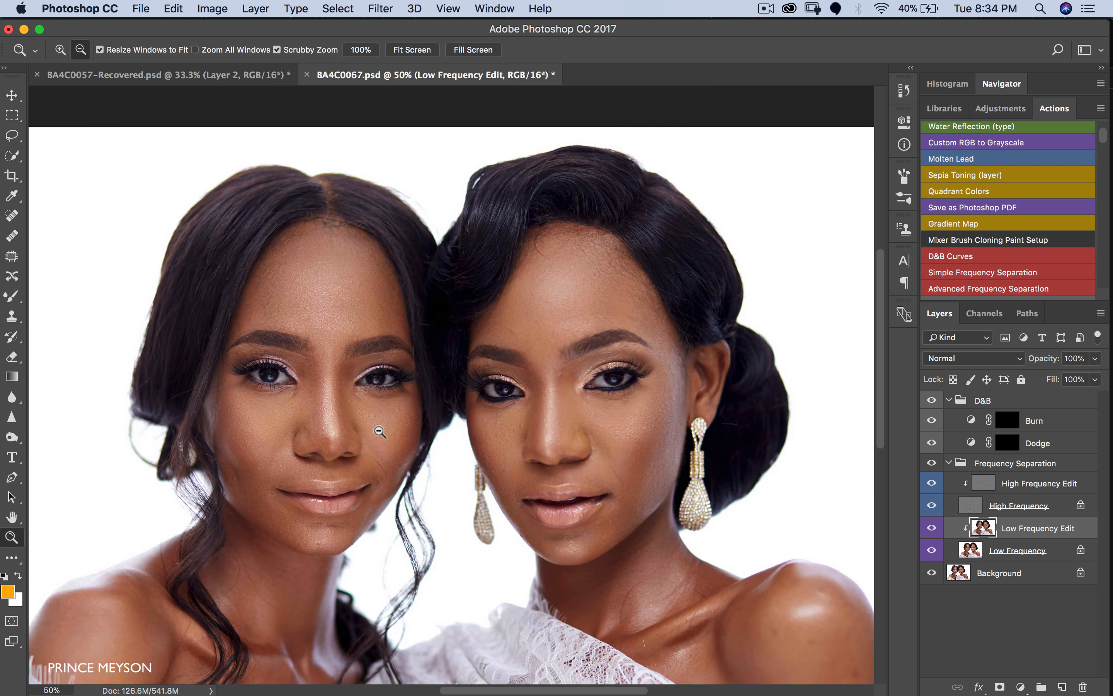
left_click(380, 428, "alt+super")
left_click(380, 428, "alt+super")
left_click(932, 462)
left_click(932, 464)
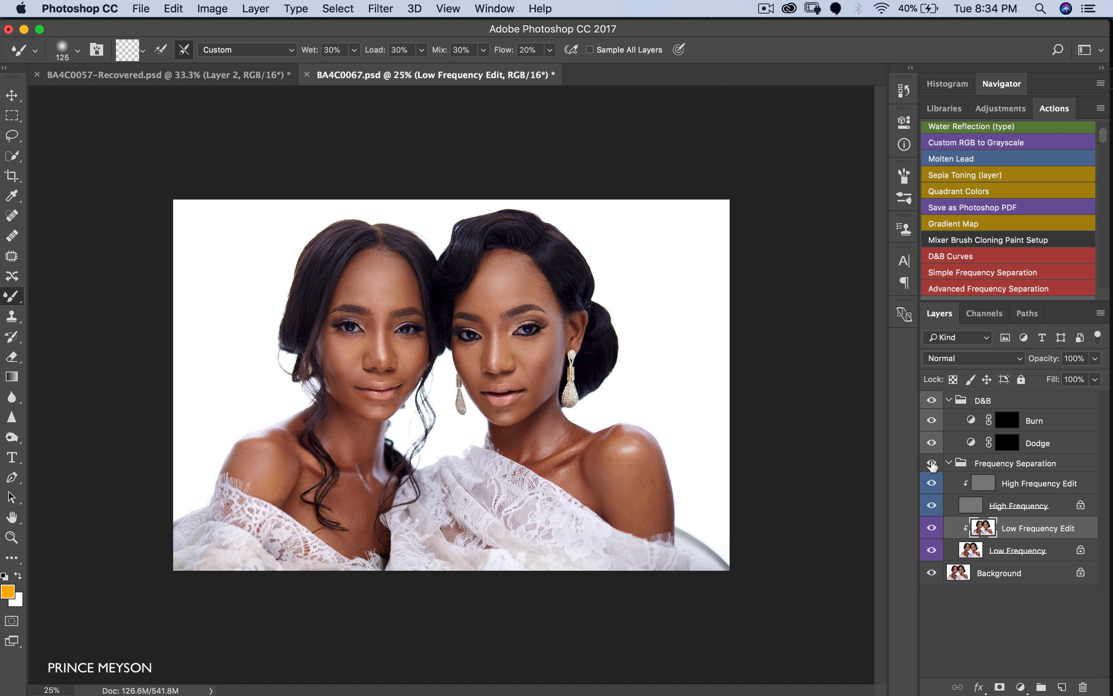
left_click(932, 463)
key("bracketright")
- Select the High Frequency Edit layer and activate the Clone Stamp, keeping its sample source set to Current Layer
left_click(994, 481)
key("s")
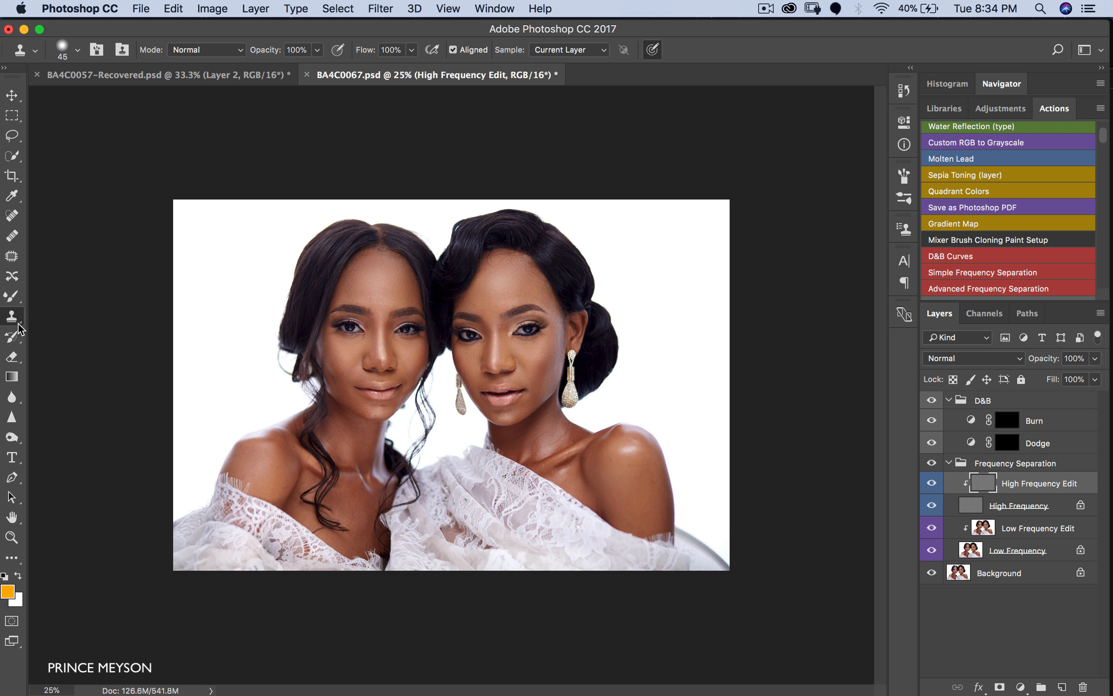
left_click(546, 58)
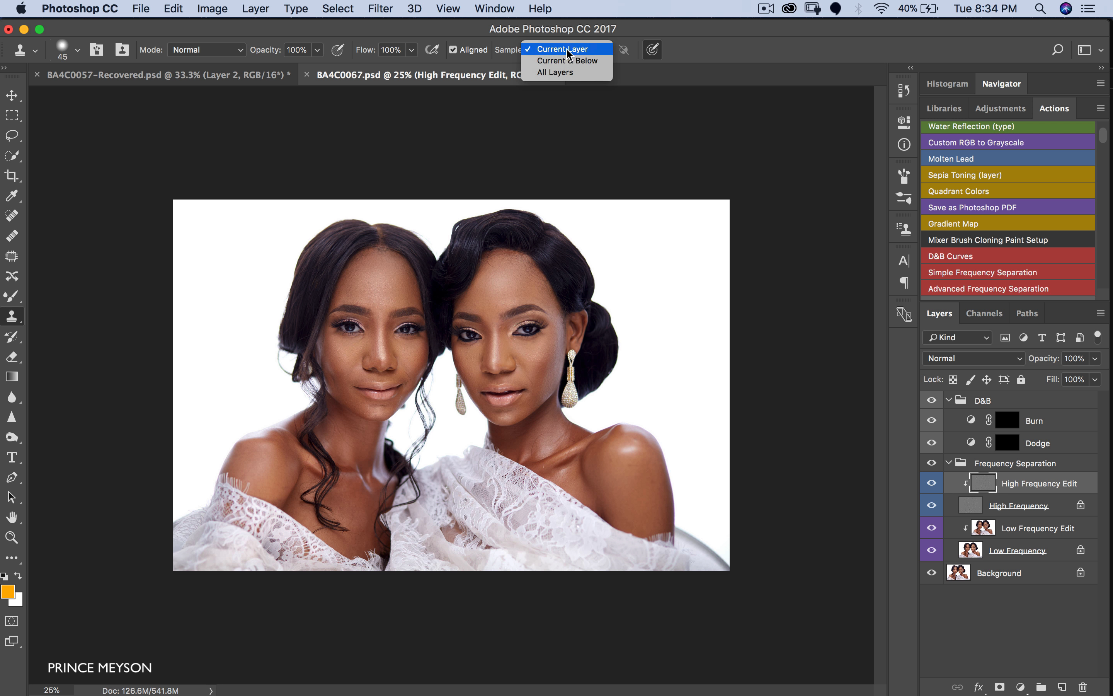
left_click(567, 55)
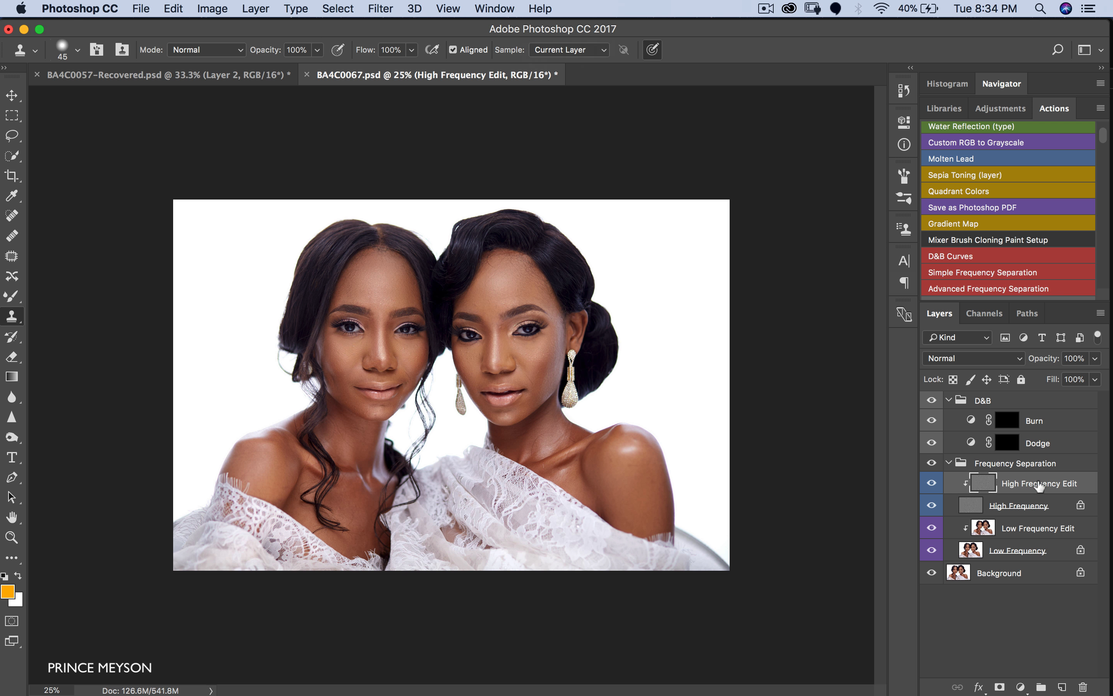
- Clone clean skin texture over the blemishes and stray hair on the right woman's forehead and cheek at 45 px
key("z")
left_click(529, 328)
left_click(529, 328)
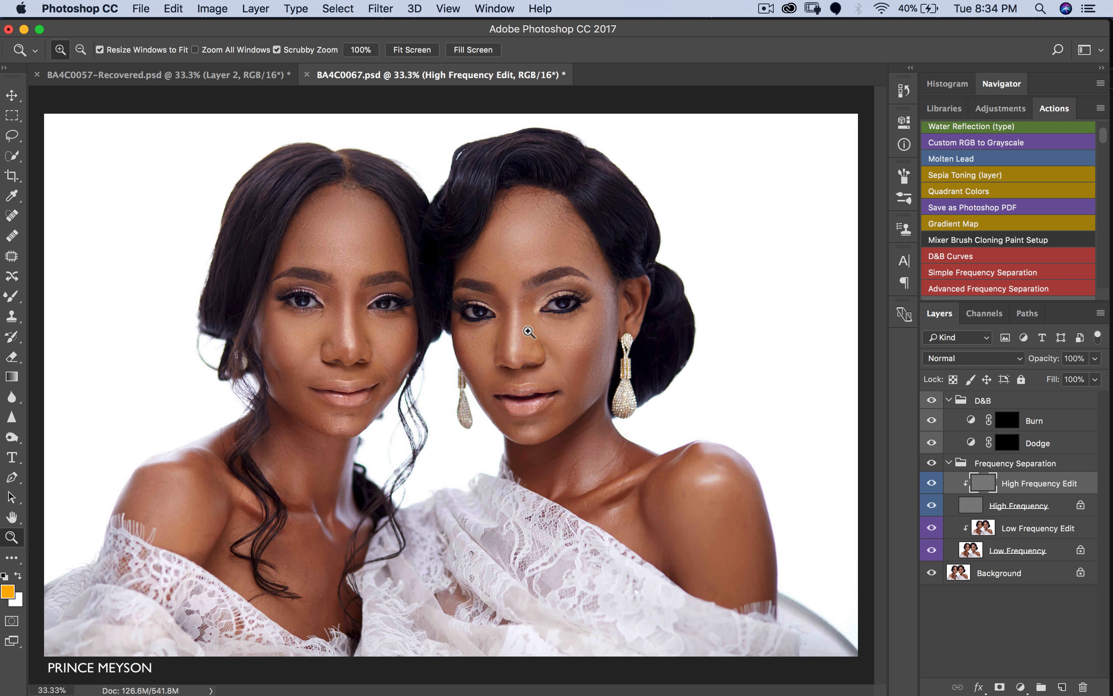
left_click(531, 326)
key("s")
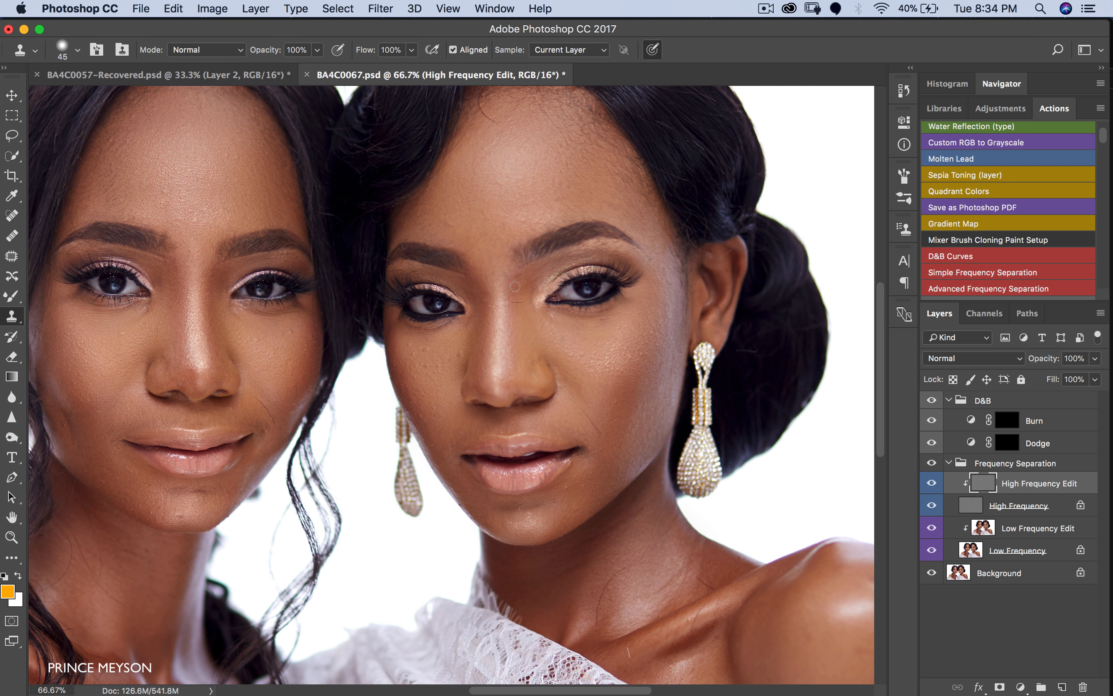
left_click(483, 133, "alt")
left_click(483, 111)
left_click(579, 414, "alt")
left_click_drag(593, 420, 599, 436)
- Clone clean texture over the small blemishes on the left woman's chin, under-eye area and forehead
left_click_drag(187, 515, 182, 503)
left_click(123, 344, "alt")
left_click(121, 331)
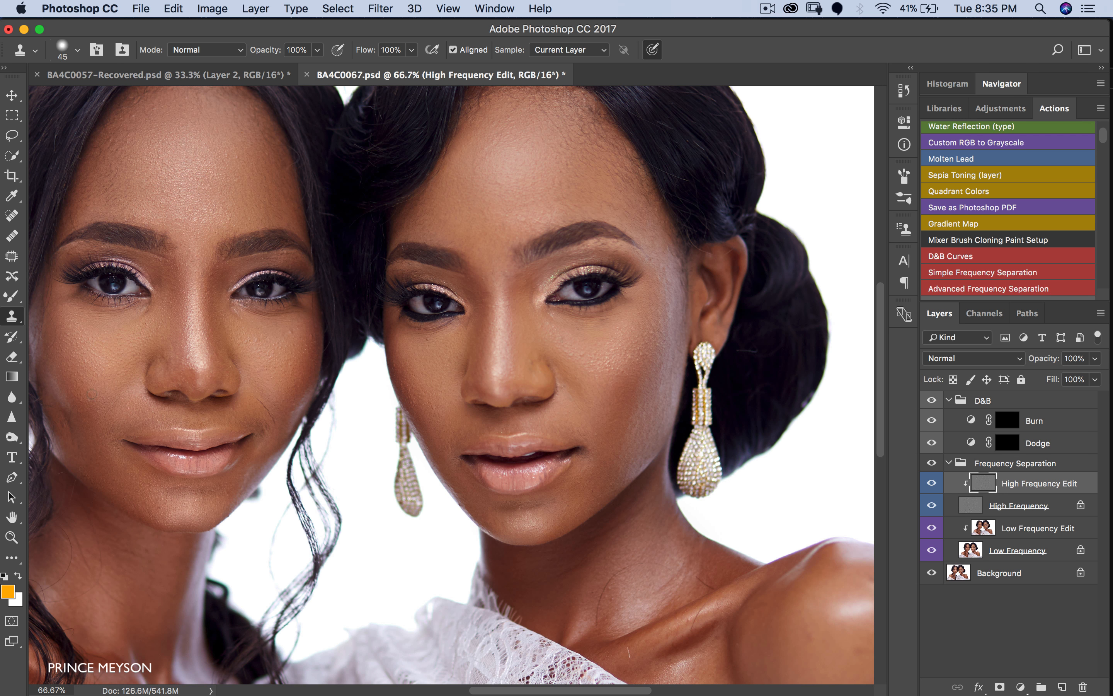
left_click(178, 207, "alt")
left_click(162, 206)
left_click(230, 183, "alt")
left_click(241, 186)
- Clone away the stray hairs and lines on the right woman's neck and collarbone
scroll(496, 181, "up", 5)
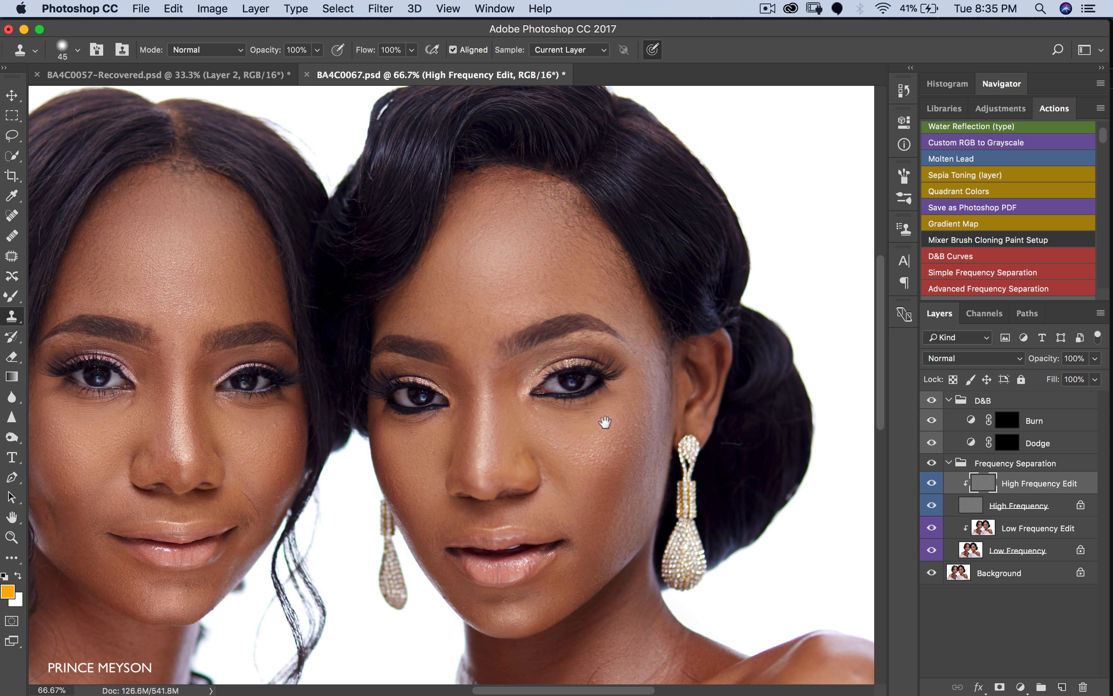
scroll(608, 422, "down", 10)
scroll(600, 304, "down", 1)
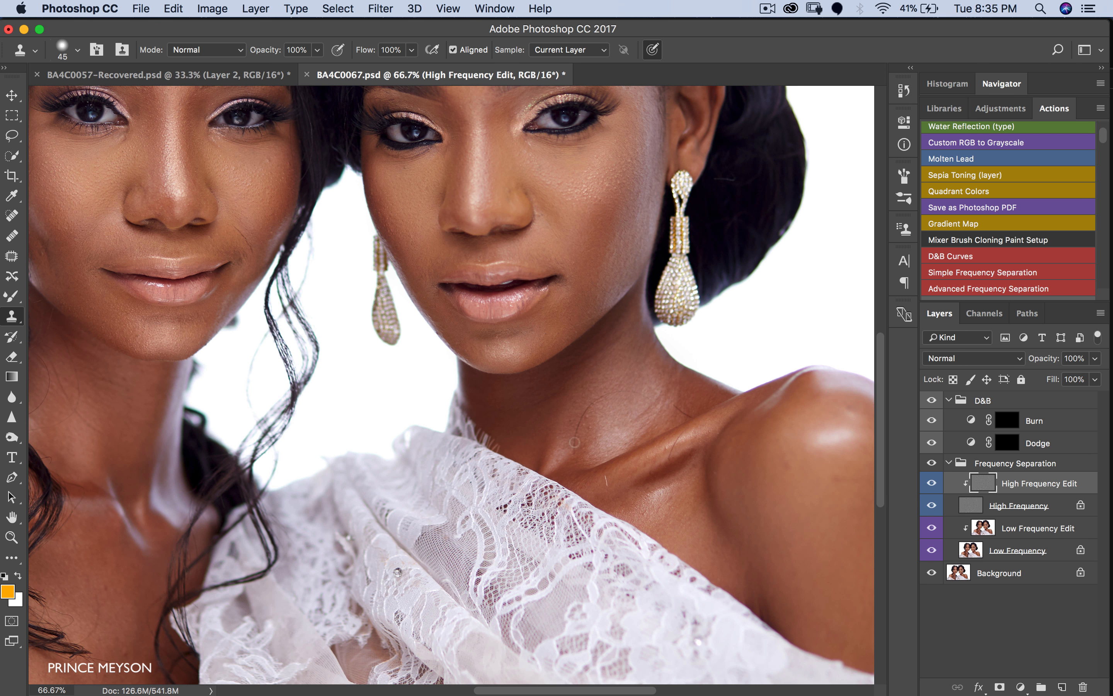
left_click(578, 431, "alt")
left_click(654, 410, "alt")
left_click(659, 473, "alt")
left_click_drag(668, 457, 670, 452)
- Clone away the stray hair and blemishes beside the left woman's mouth and on her adjacent cheek
key("z")
left_click(705, 483, "alt")
left_click(705, 483, "alt")
left_click(362, 345)
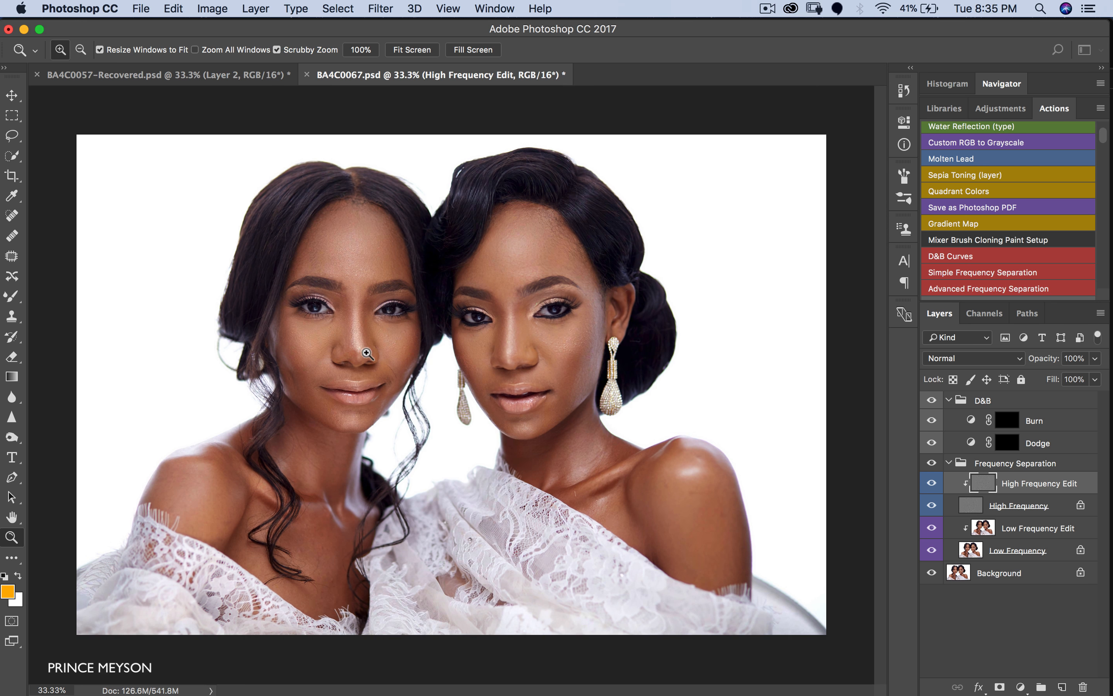
left_click(363, 344)
left_click(363, 345)
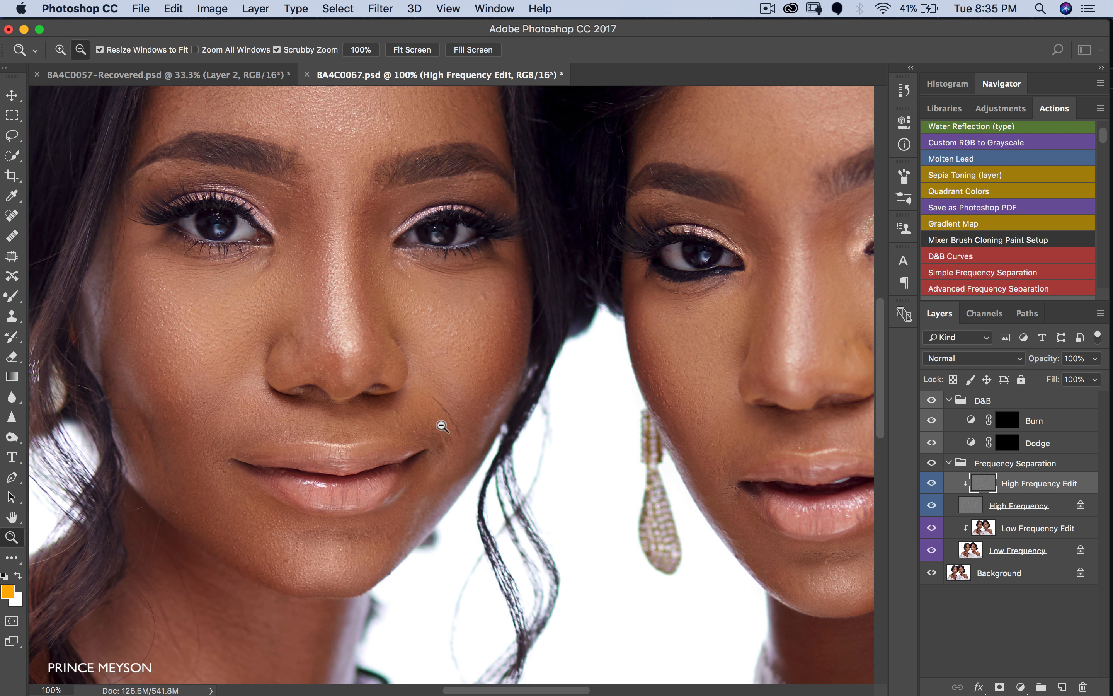
key("s")
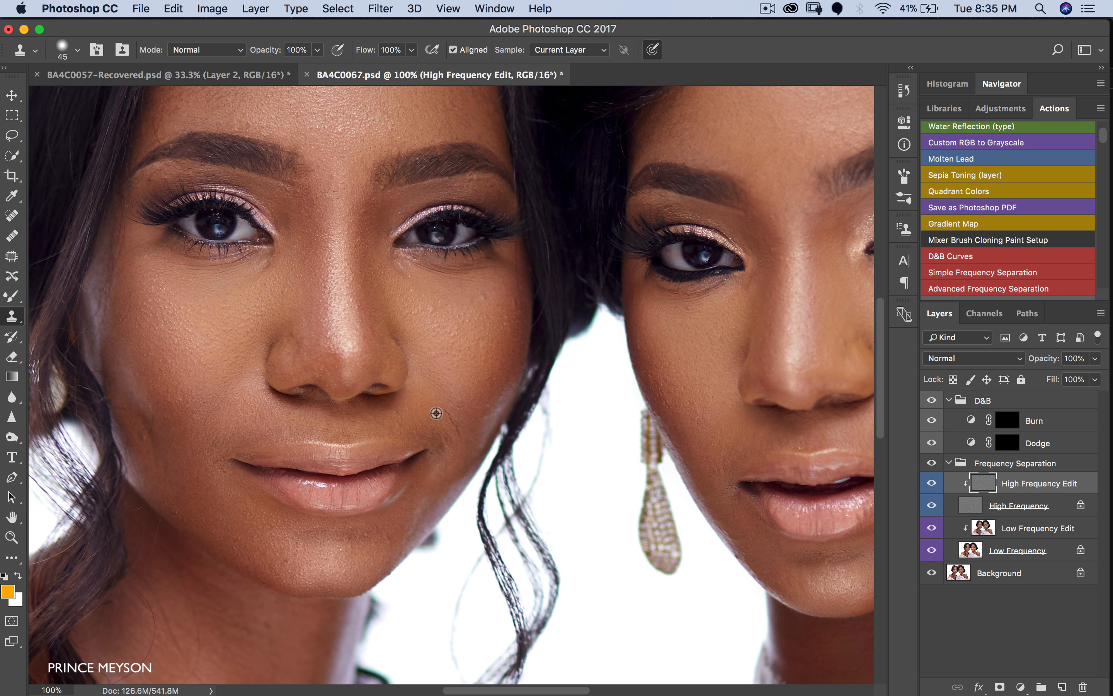
left_click(450, 416, "alt")
left_click_drag(453, 438, 443, 456)
left_click(445, 415, "alt")
left_click(436, 422, "alt")
left_click(414, 433)
left_click(442, 444)
left_click(459, 382, "alt")
left_click(482, 369)
- Examine the left woman's chest, cheeks and forehead for remaining texture flaws
key("z")
left_click(339, 459, "alt")
left_click(339, 459, "alt")
left_click(348, 454, "alt")
left_click(261, 530)
left_click(261, 530)
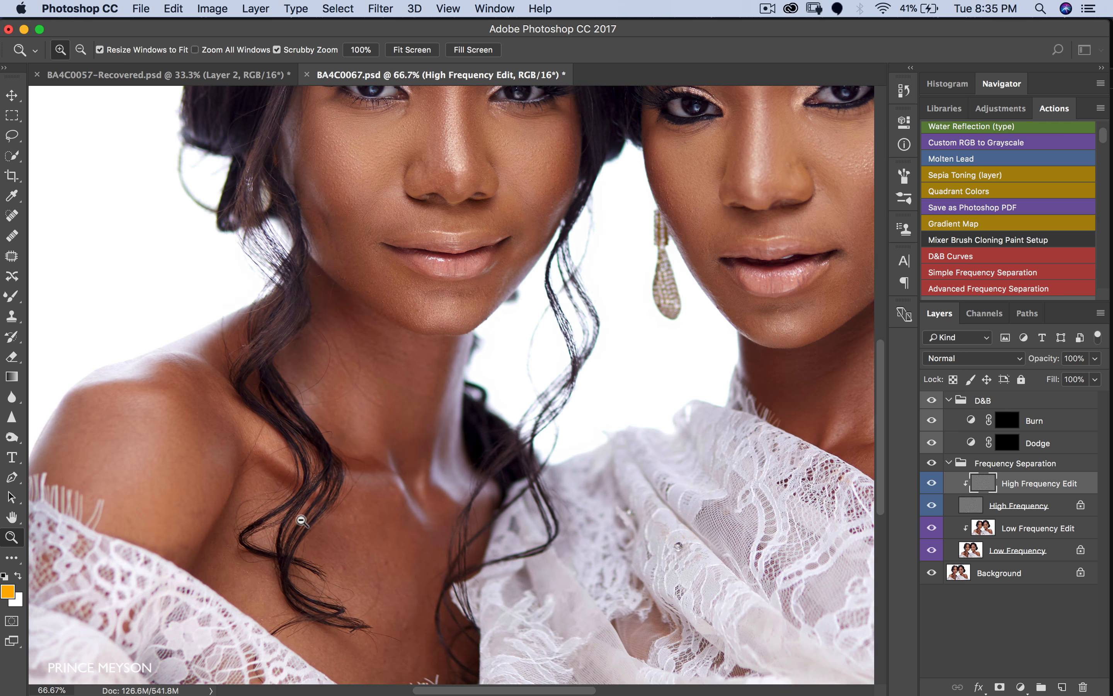
left_click(526, 436, "alt")
left_click(526, 435, "alt")
left_click(526, 434, "alt")
left_click(385, 358)
left_click(385, 355)
key("s")
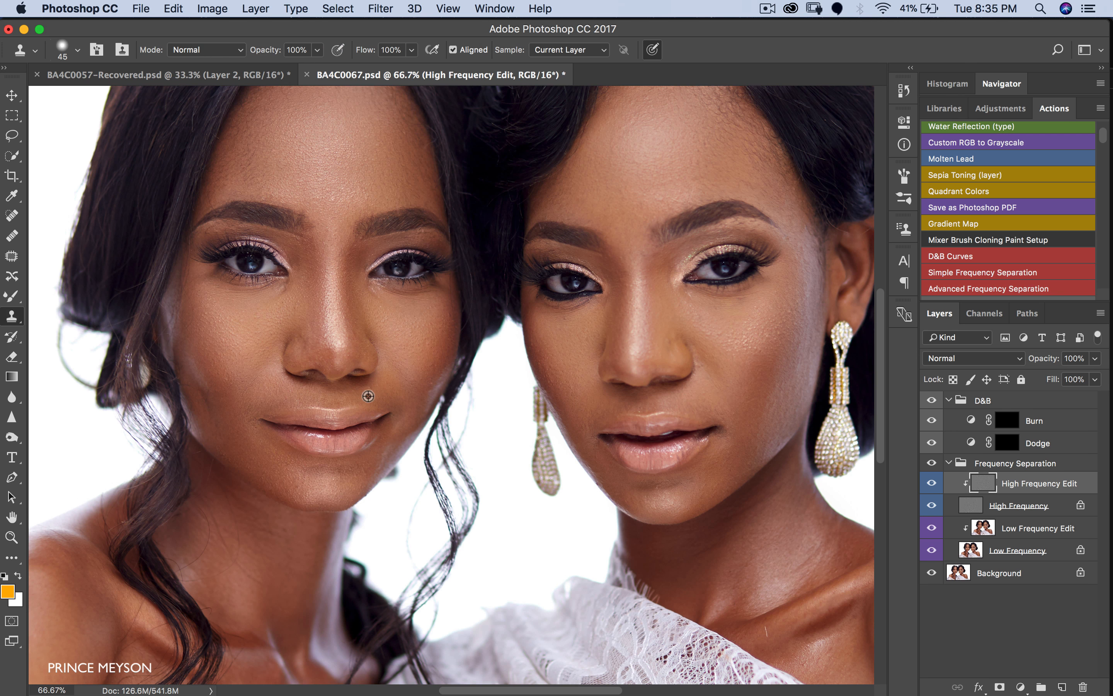
key("z")
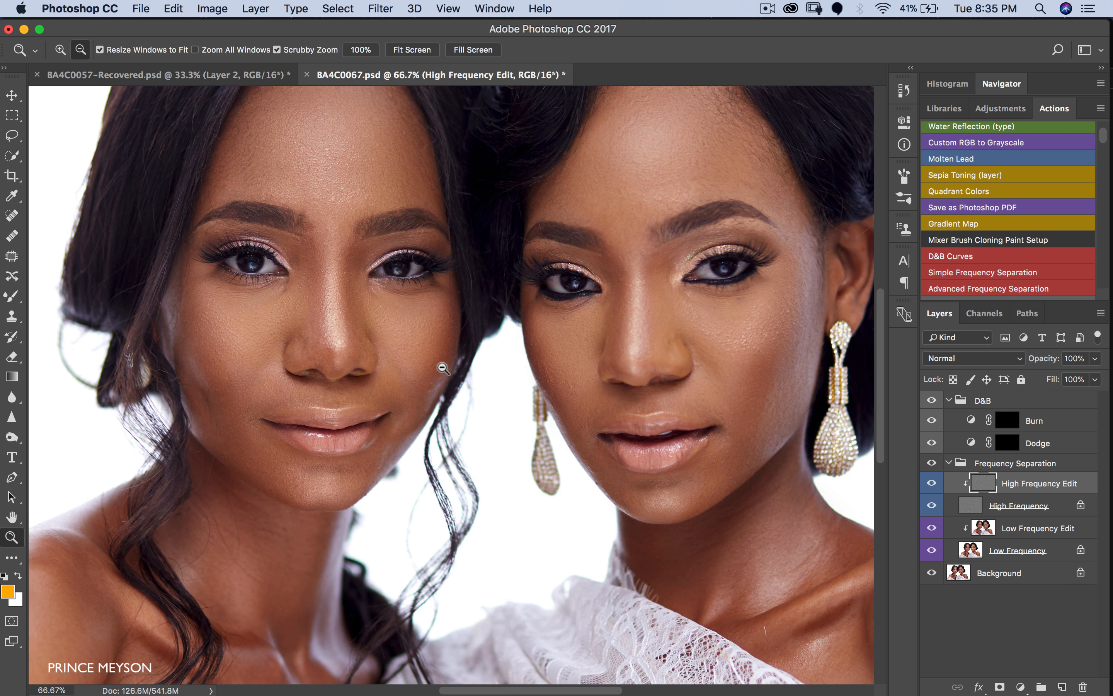
left_click(442, 367, "alt")
left_click(442, 367, "alt")
left_click(366, 269)
left_click(359, 297)
key("s")
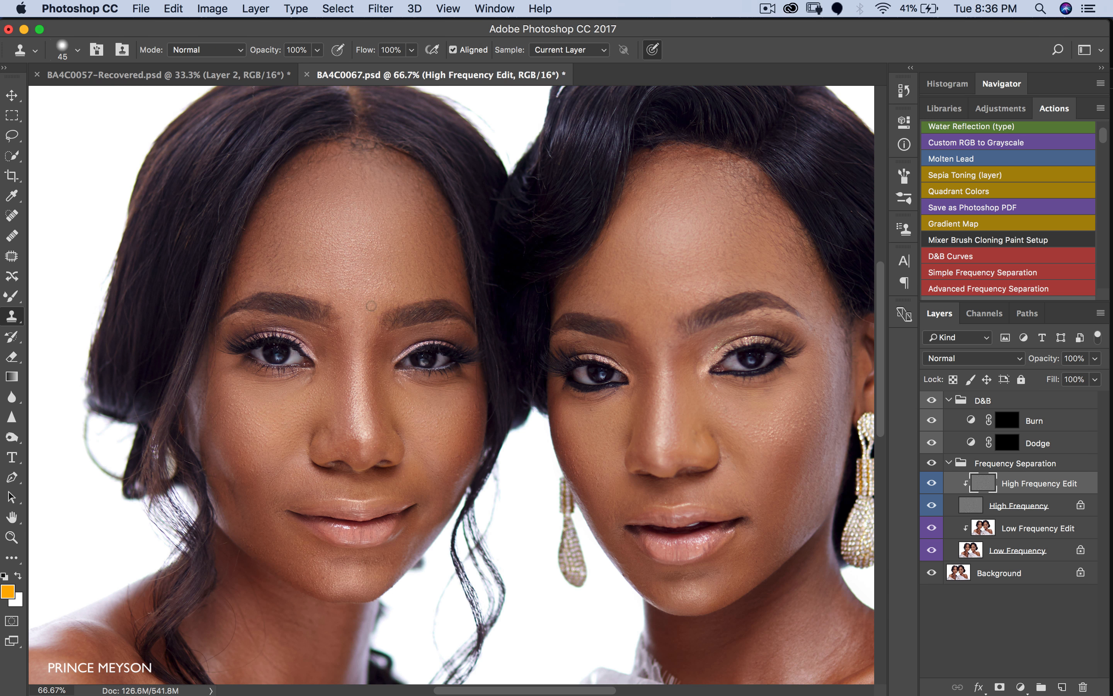
- Reduce the Clone Stamp to 20 px and clean up the stray hairs along the right woman's temple hairline
left_click_drag(698, 232, 498, 297)
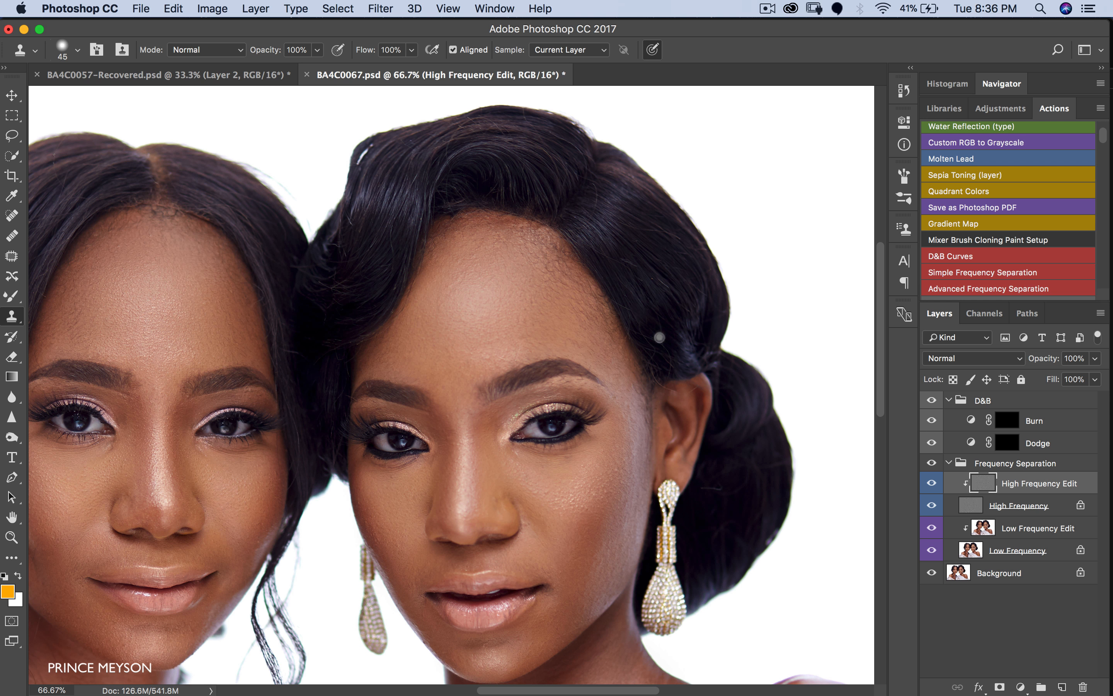
key("bracketleft")
key("bracketleft")
key("bracketleft")
left_click(646, 323, "alt")
left_click(627, 312)
scroll(365, 302, "left", 5)
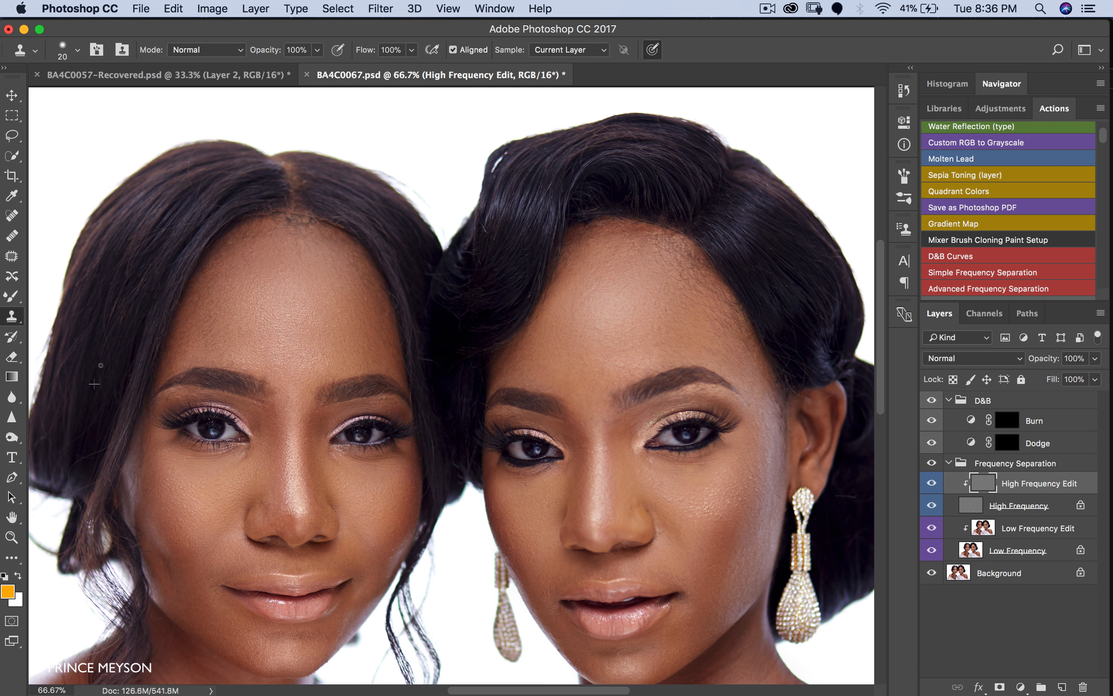
- Clone hair texture over the stray strands along the outer side and crown of the left woman's hair
left_click(102, 338, "alt")
left_click_drag(114, 321, 59, 374)
left_click(77, 362, "alt")
left_click(139, 260, "alt")
mouse_move(149, 253)
left_mouse_down()
mouse_move(140, 279)
mouse_move(163, 284)
mouse_move(194, 248)
mouse_move(177, 264)
mouse_move(164, 232)
mouse_move(127, 240)
mouse_move(190, 222)
mouse_move(184, 186)
left_mouse_up()
left_click(151, 285, "alt")
left_click(143, 249, "alt")
left_click(188, 226, "alt")
- Undo the last clone strokes on the left woman's hair
key("z")
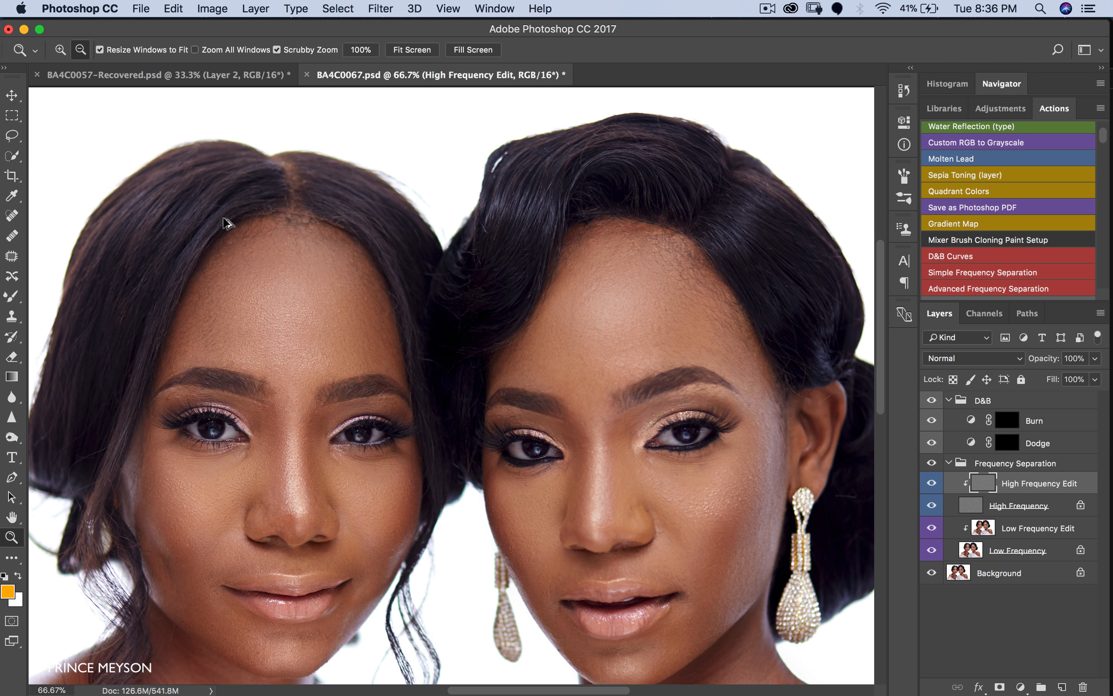
key("alt+super+z")
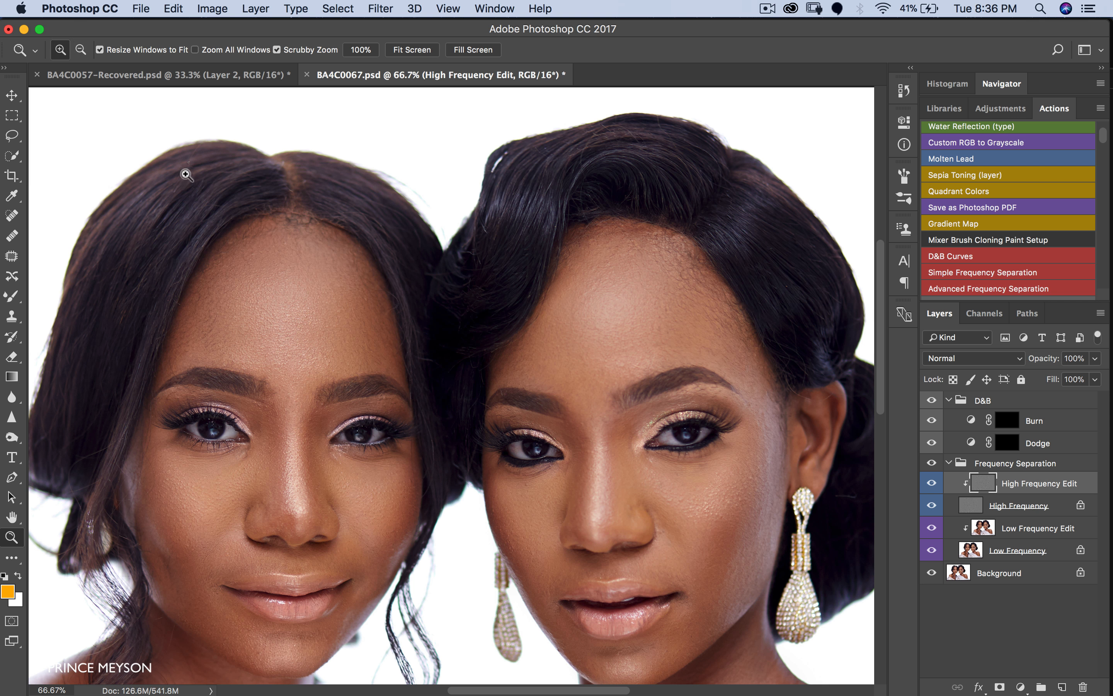
key("s")
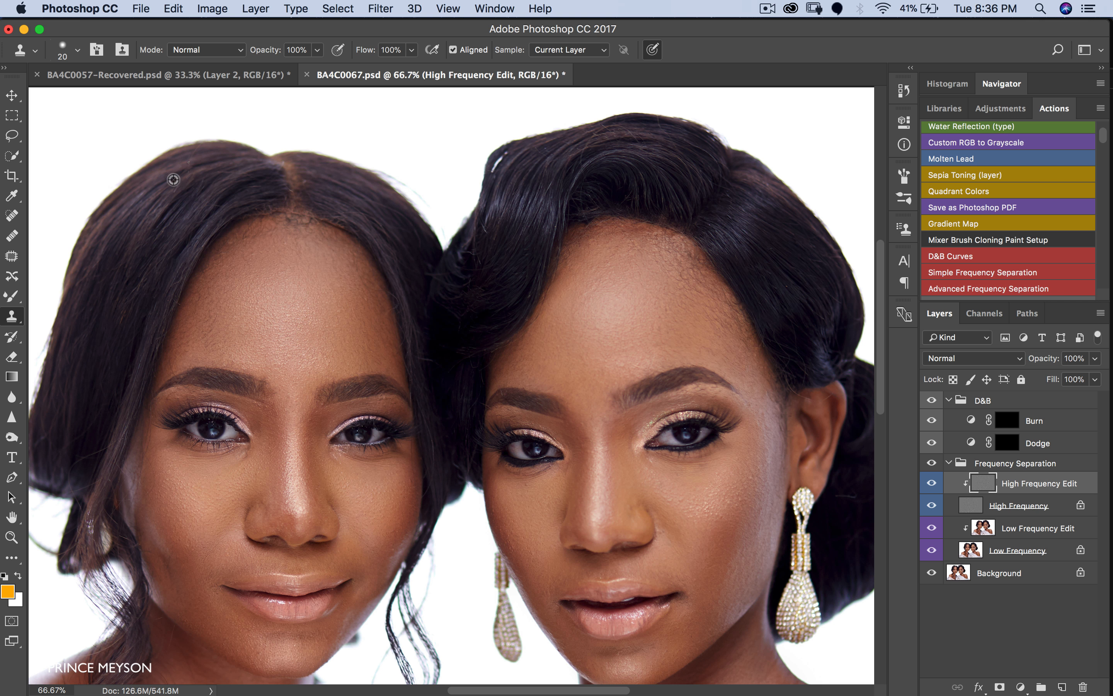
key("z")
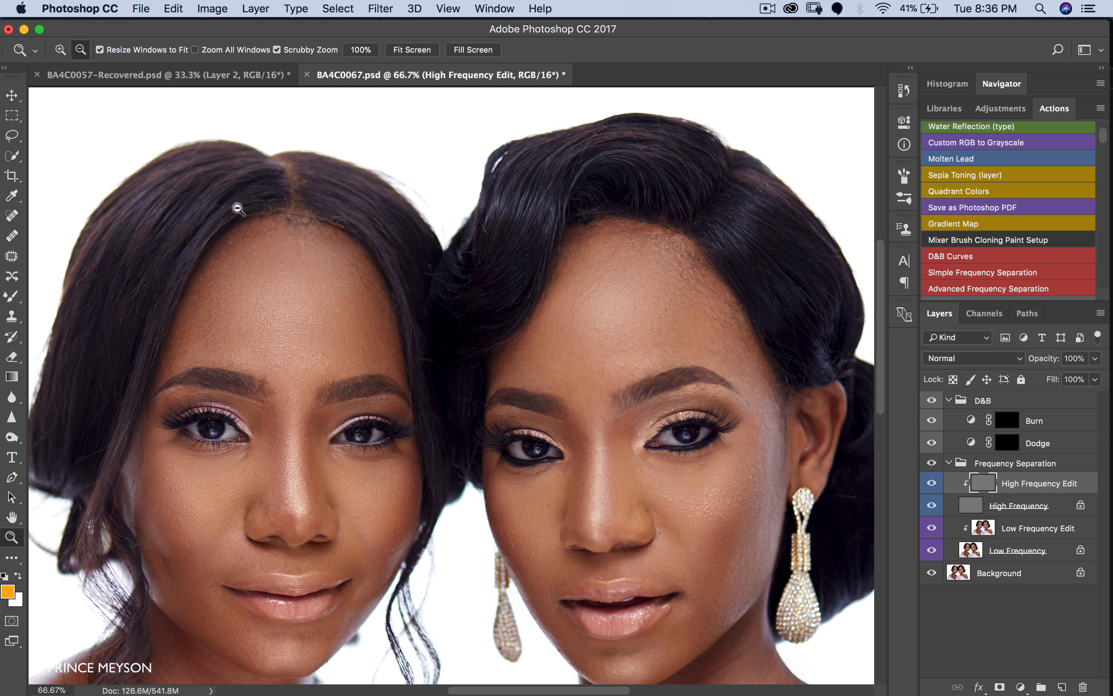
key("super+alt+z")
key("s")
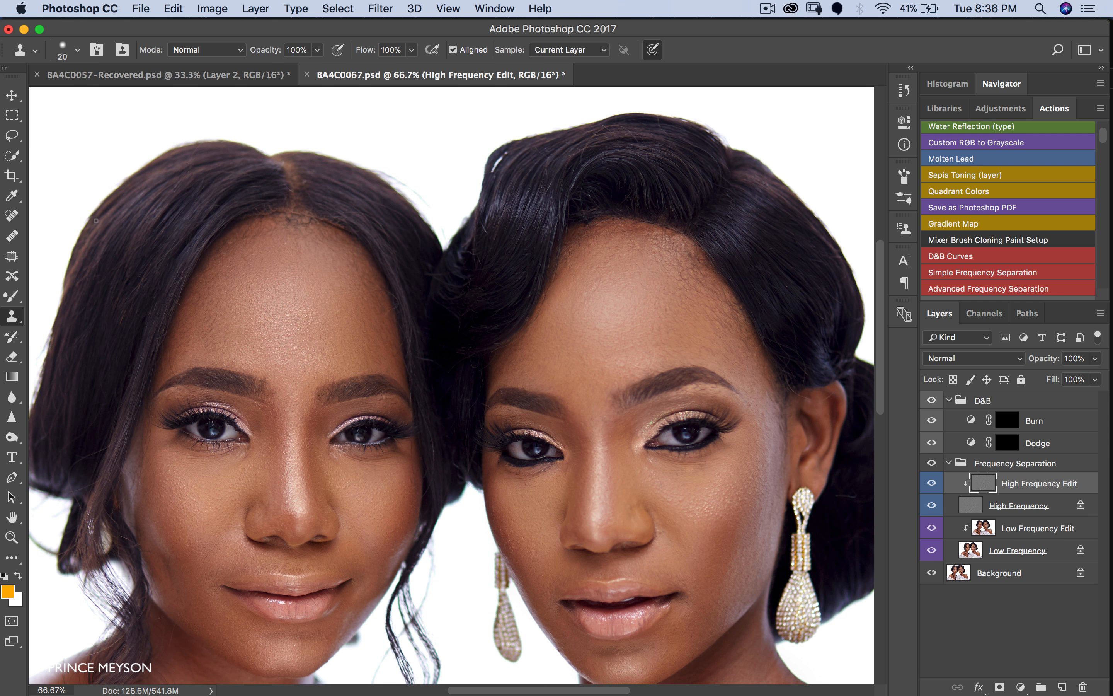
- Keep the layer's blend mode at Normal and clone hair texture over the stray strands at the left woman's crown
left_click(77, 50)
left_click(641, 64)
left_click(943, 361)
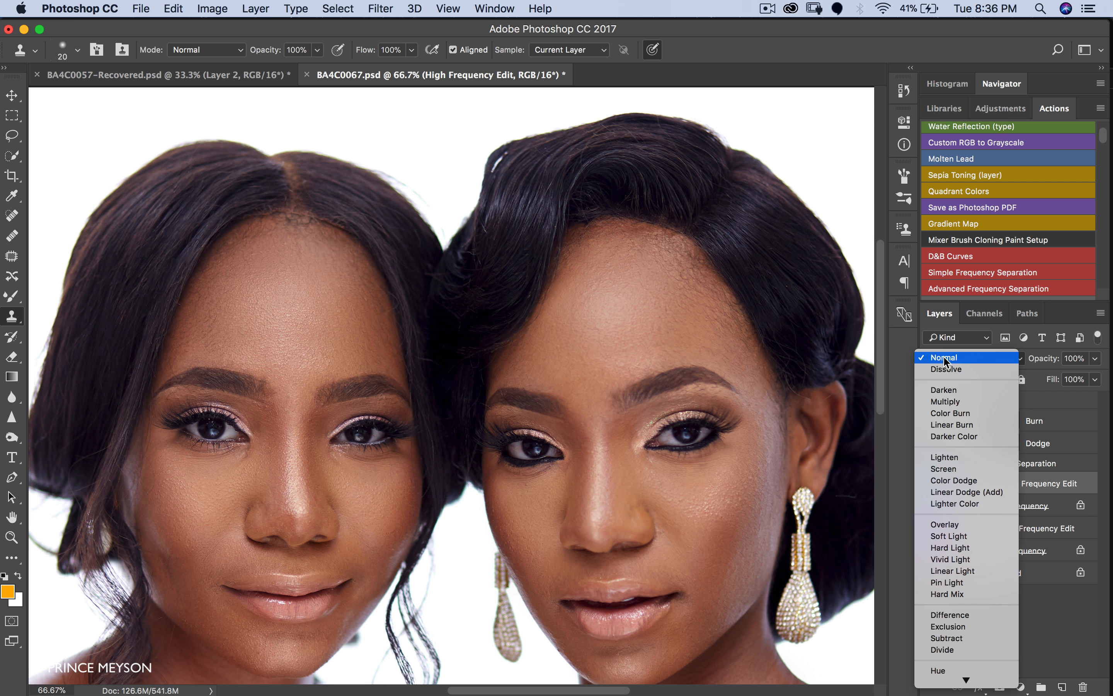
left_click(946, 362)
left_click(157, 199, "alt")
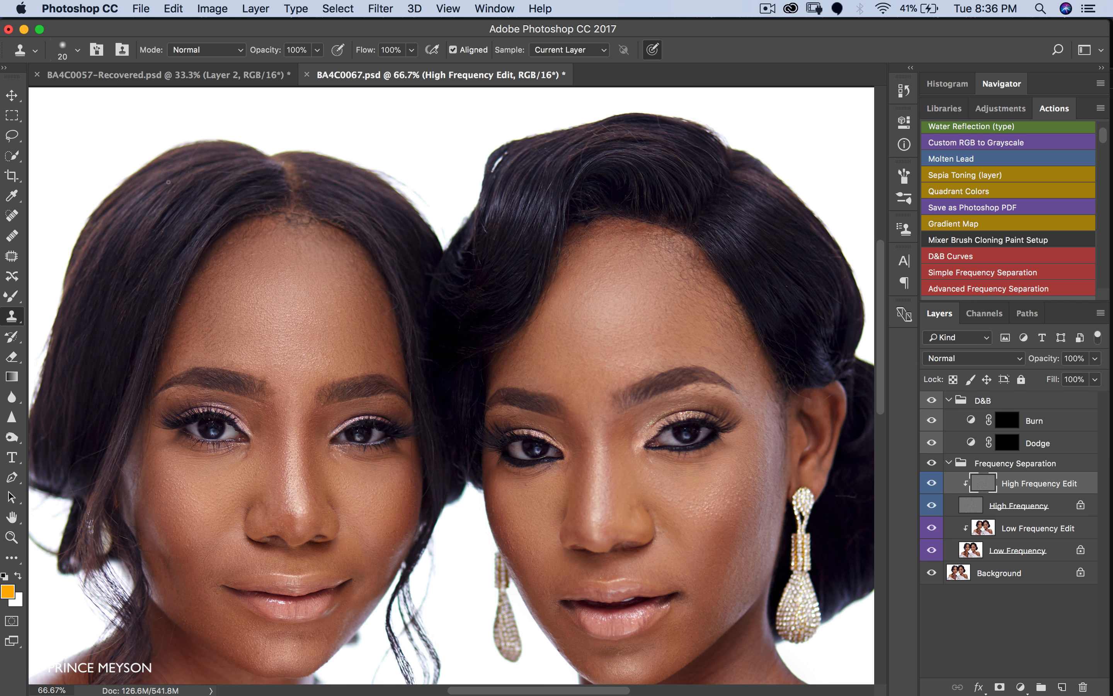
left_click_drag(169, 182, 184, 164)
- Compare the whole portrait before and after retouching by toggling the Frequency Separation group's visibility
key("z")
left_click(597, 374, "alt")
left_click(599, 372, "alt")
left_click(605, 366, "alt")
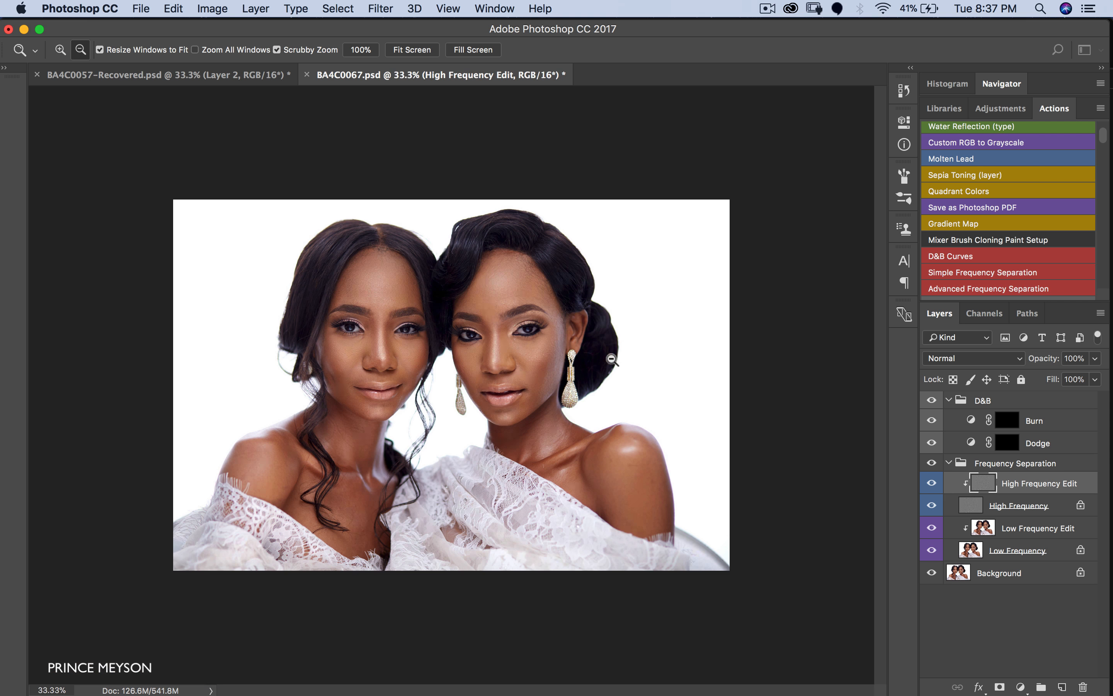
left_click(543, 294, "alt")
key("s")
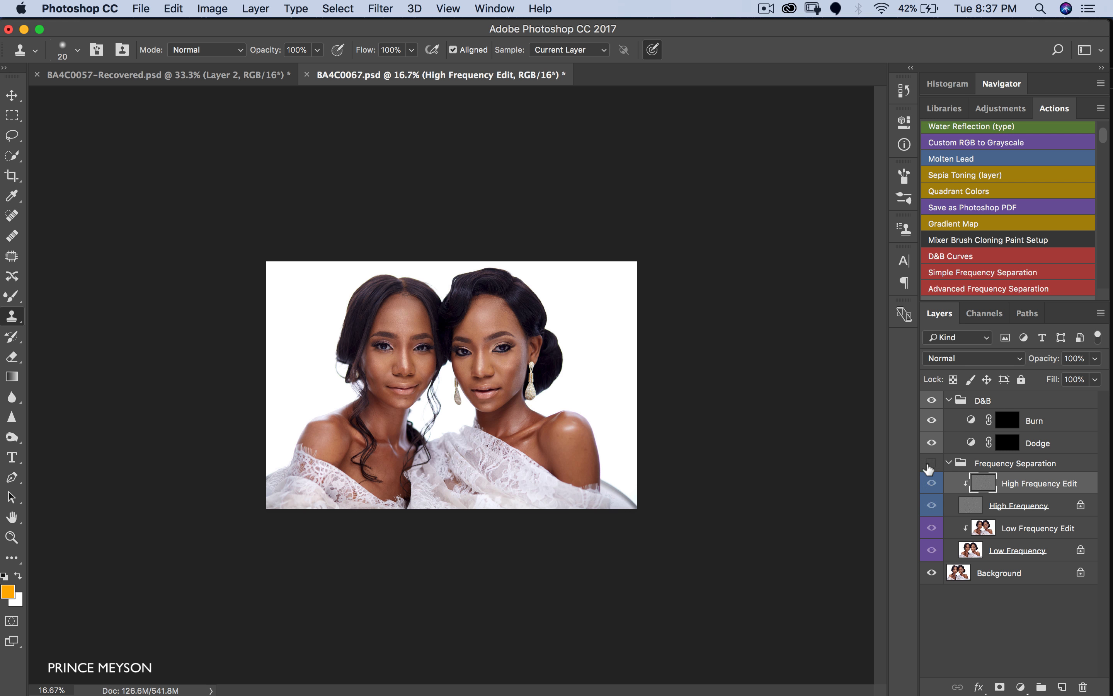
left_click(482, 422)
key("s")
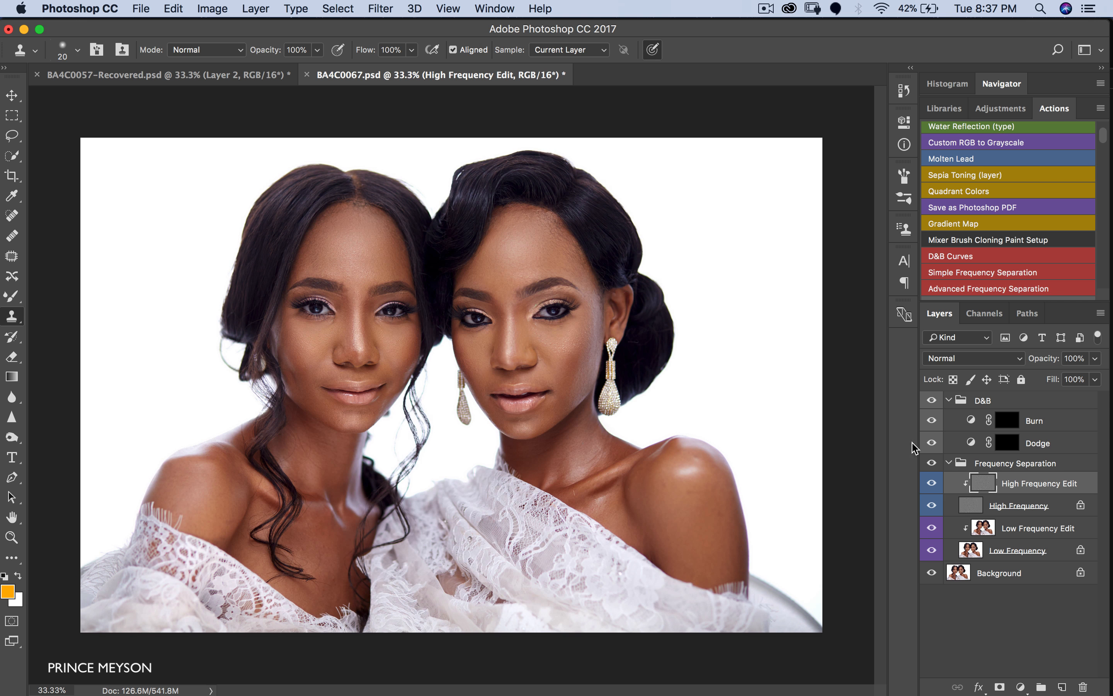
left_click(933, 463)
left_click(610, 454, "alt")
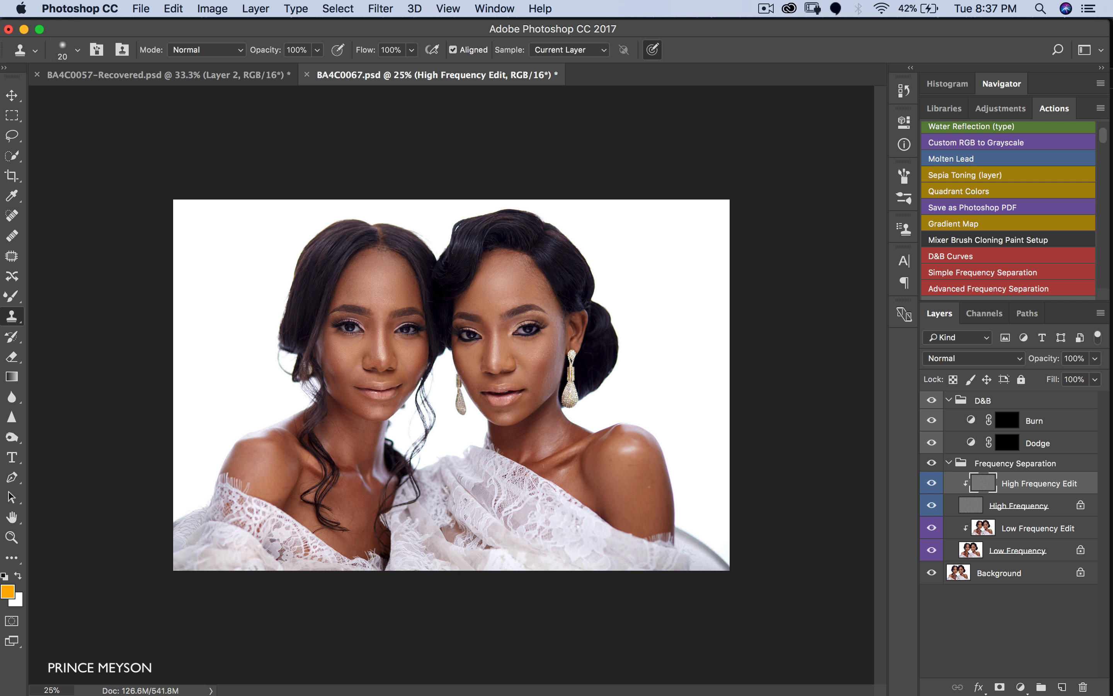
- Enlarge the Clone Stamp to about 50 px and clone away the spots on the right woman's shoulder and upper arm
key("z")
key("super+equal")
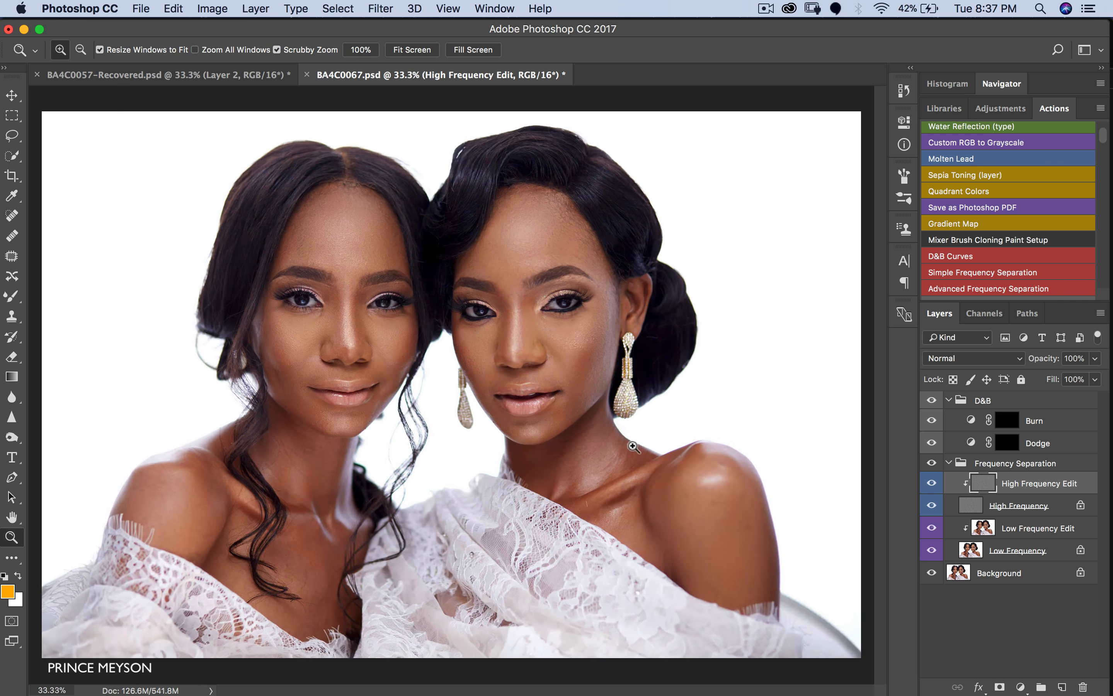
left_click(634, 447)
key("s")
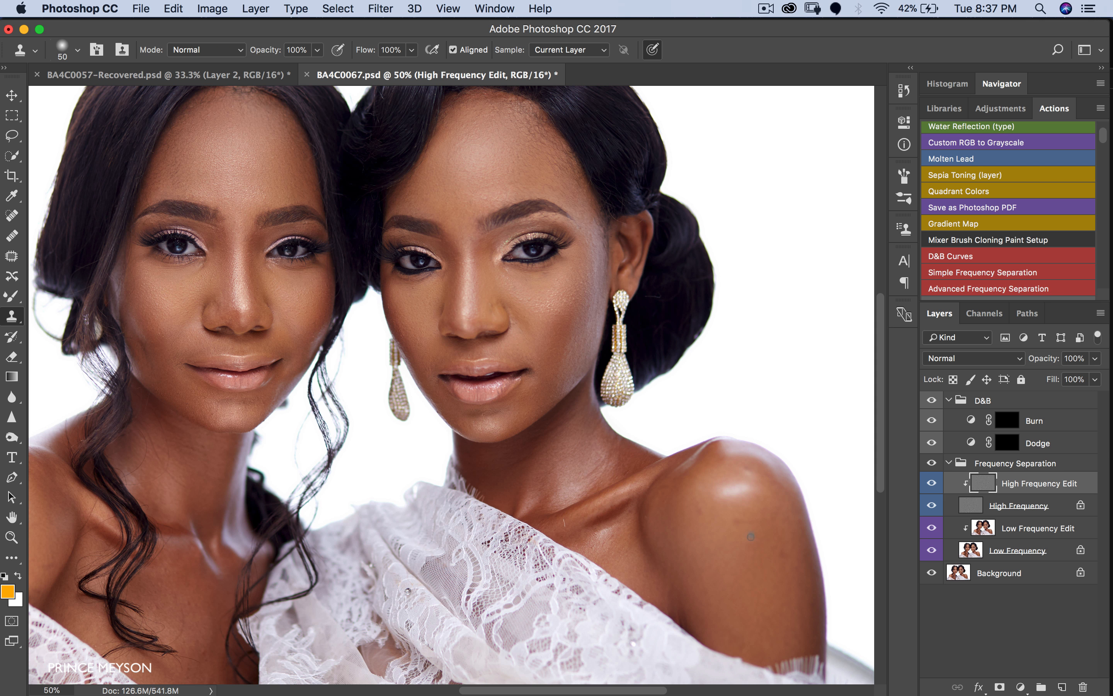
left_click(729, 499)
- Select the Frequency Separation group
key("super+minus")
key("super+minus")
key("super+minus")
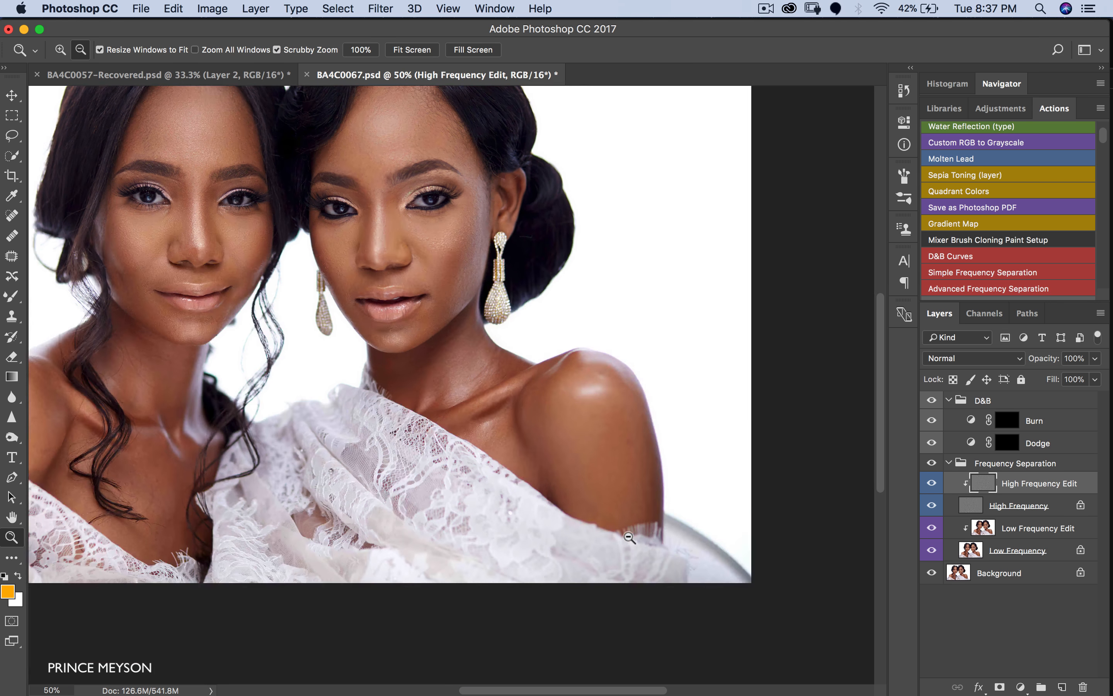
left_click(951, 465)
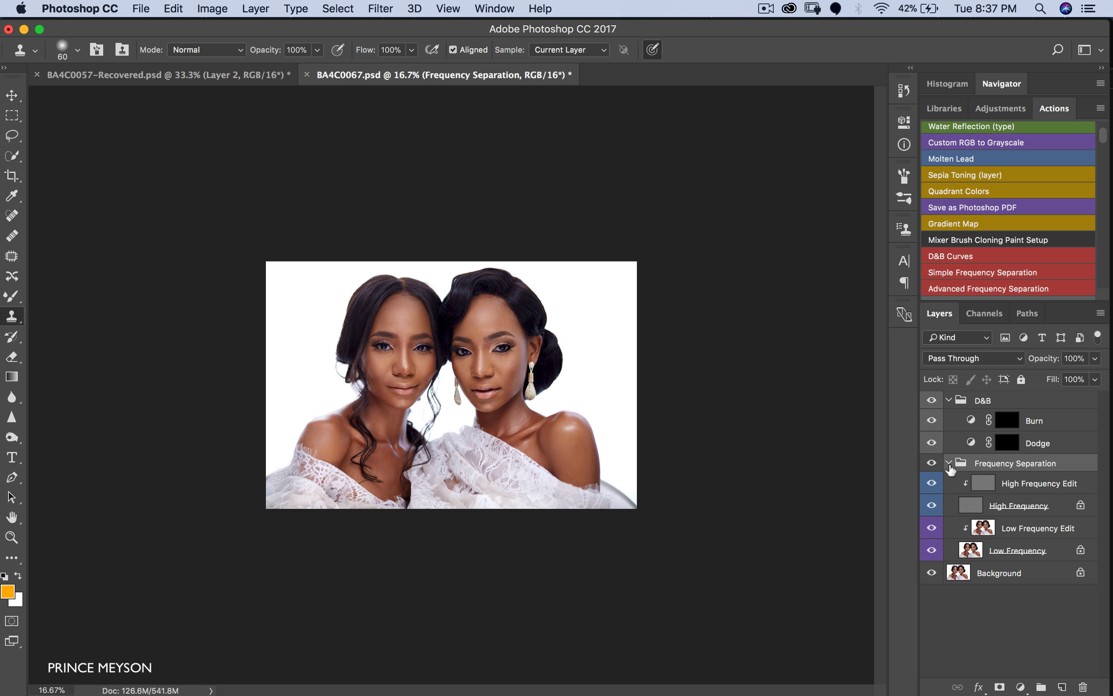
- Collapse the Frequency Separation group and compare the portrait with the D&B and Frequency Separation groups switched off and on
left_click(949, 462)
left_click(932, 400)
left_click(934, 401)
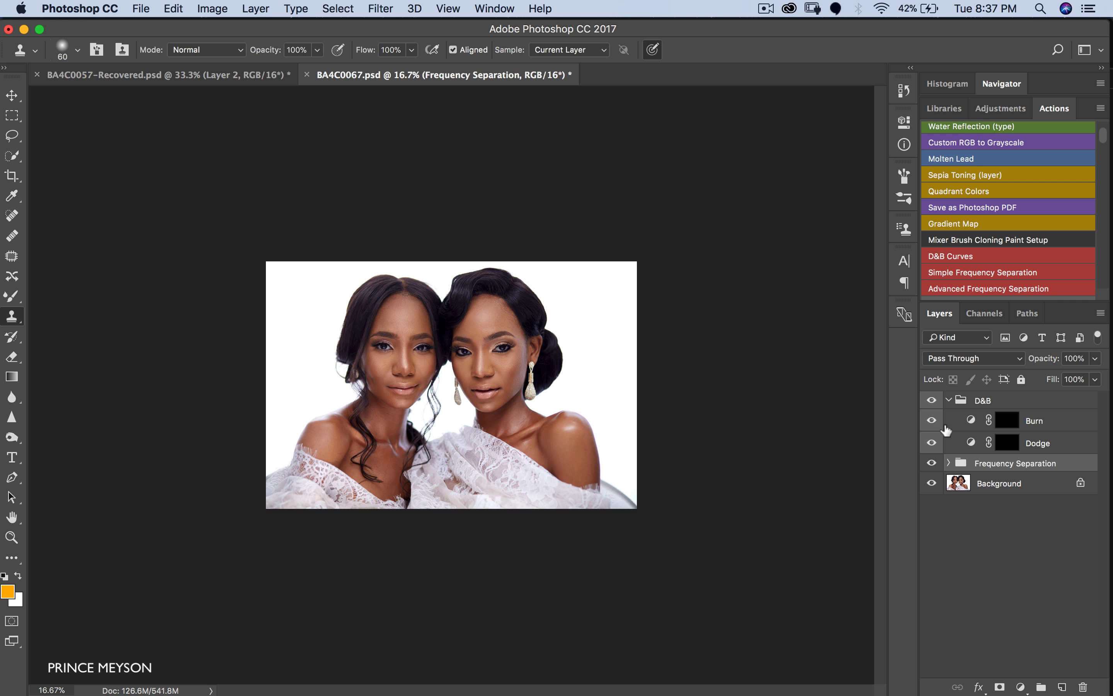
left_click(930, 463)
left_click(930, 463)
- Switch to the Brush tool and lower its flow to 3%
left_click(21, 306)
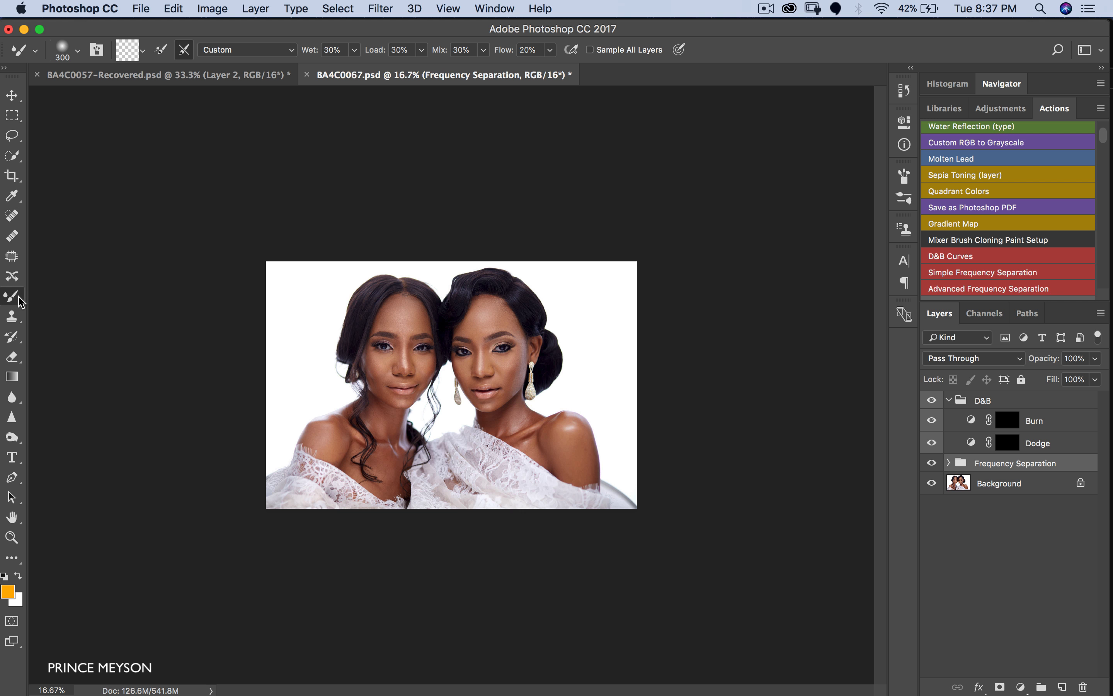
left_click_drag(15, 296, 74, 297)
left_click(415, 50)
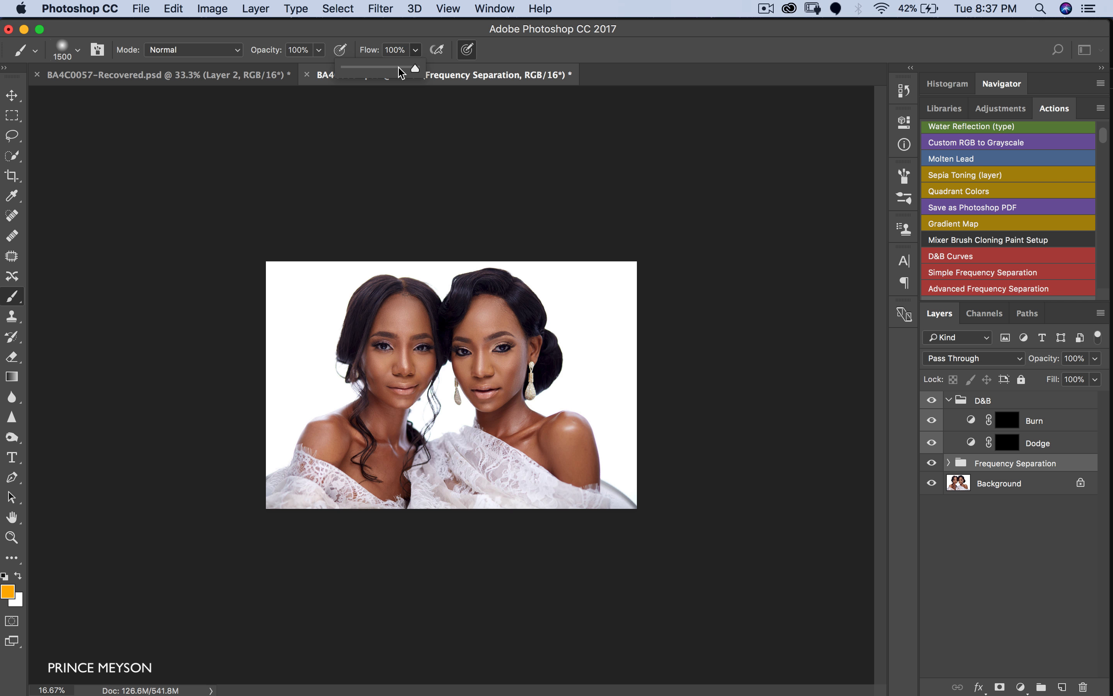
left_click_drag(399, 70, 348, 75)
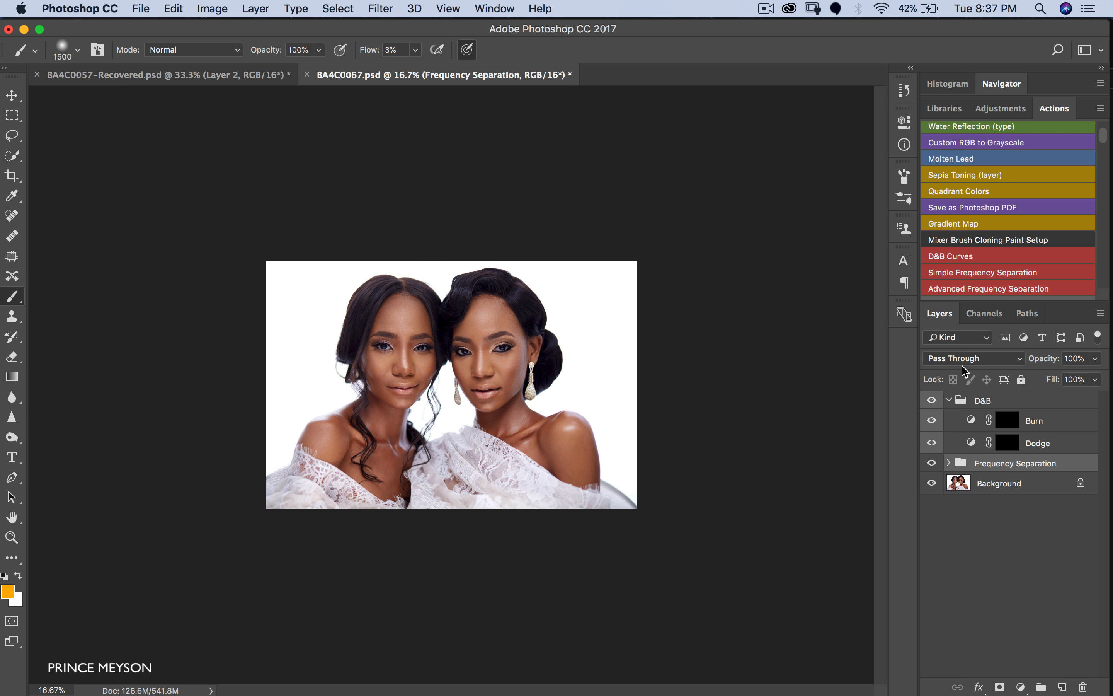
- Check the blend modes, keeping the Dodge layer at Screen and the Burn layer at Multiply
left_click(1006, 420)
left_click(1006, 443)
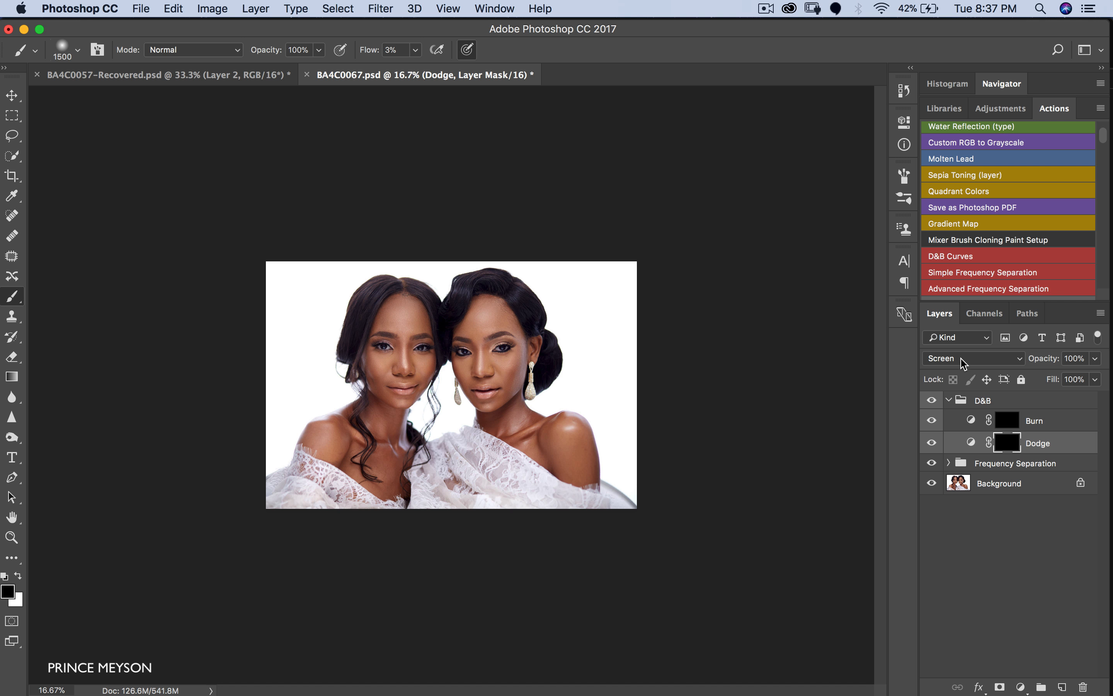
left_click(971, 359)
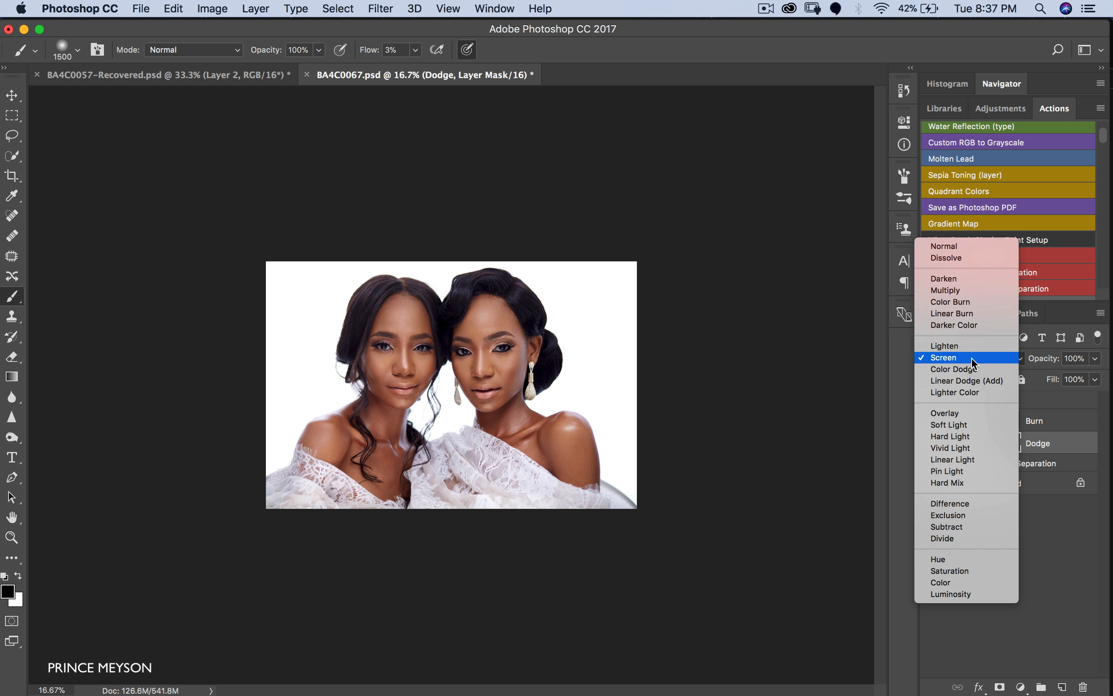
left_click(969, 360)
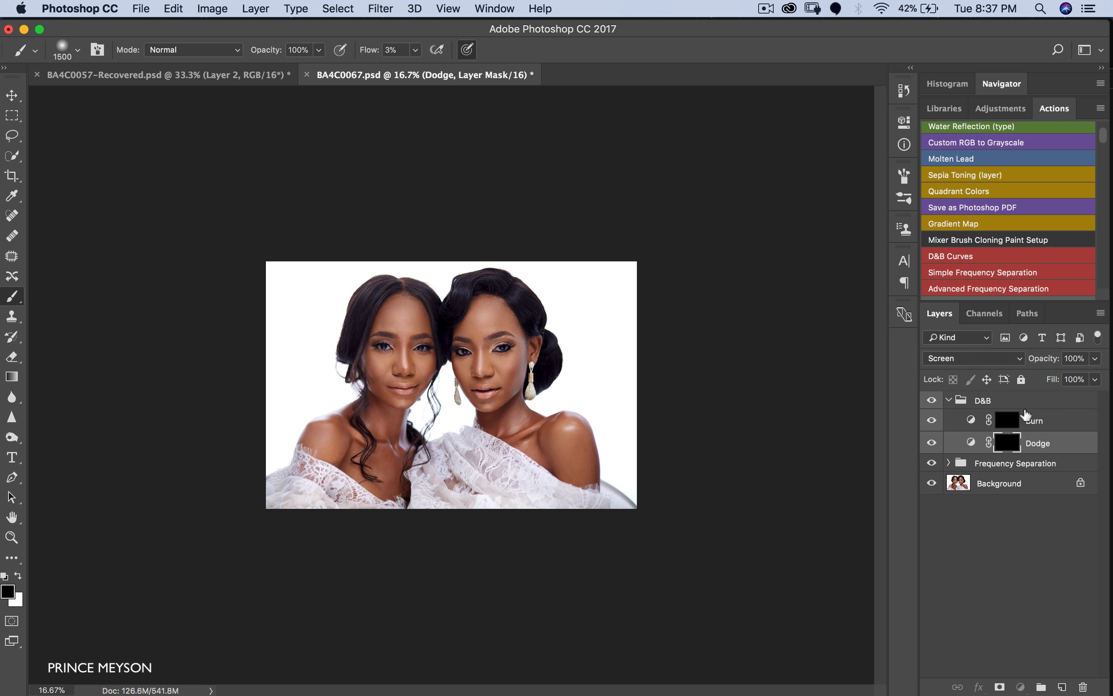
left_click(1035, 420)
left_click(965, 360)
left_click(965, 357)
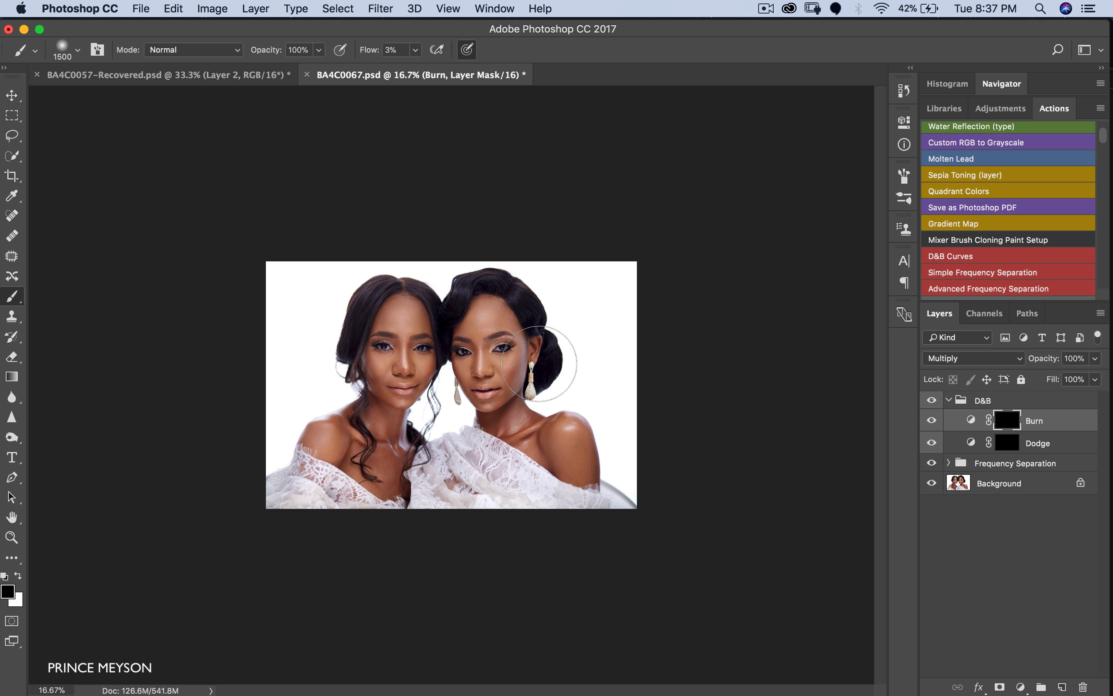
- Make white the foreground colour for mask painting and keep the Burn layer's blend mode at Multiply
left_click(8, 591)
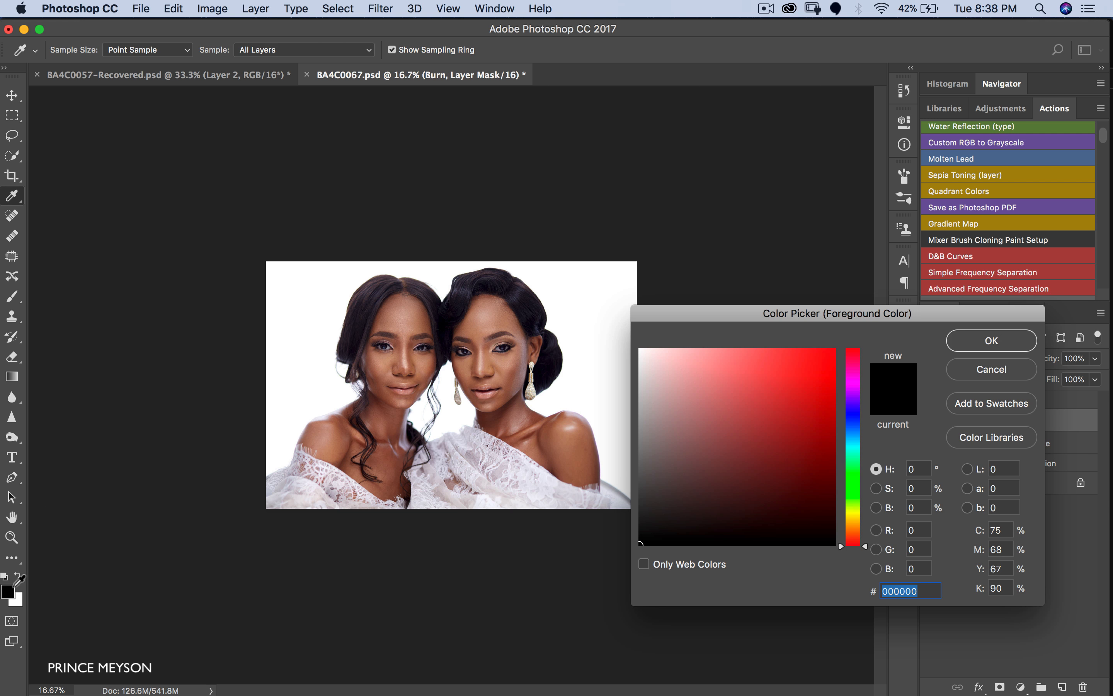
left_click(1002, 369)
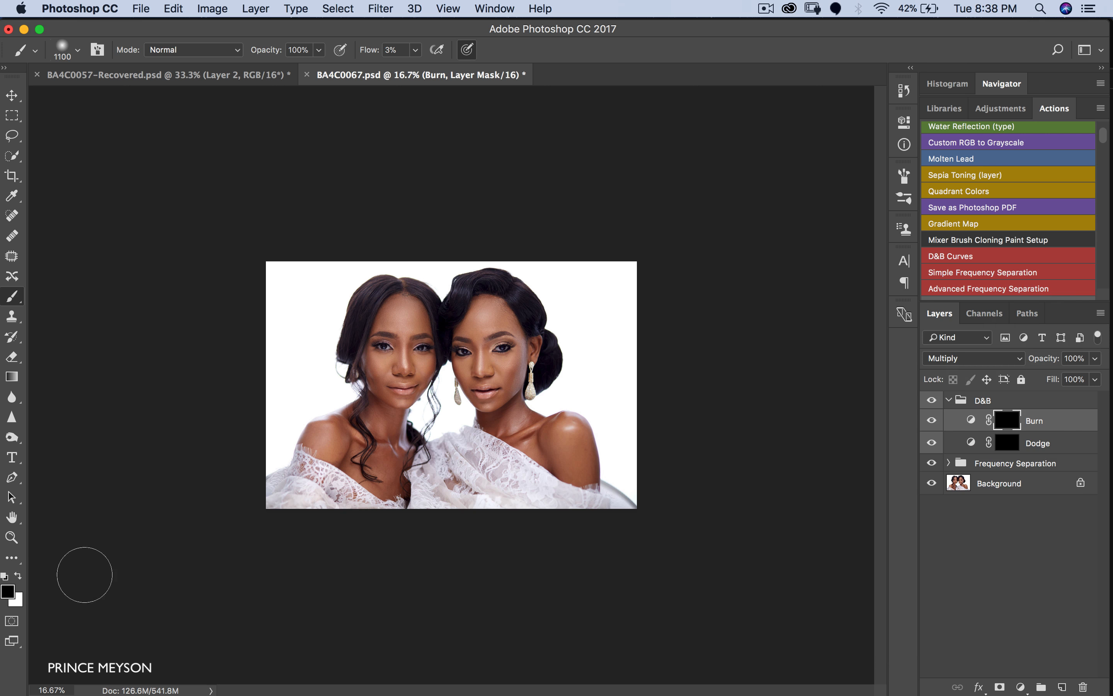
key("x")
left_click(953, 360)
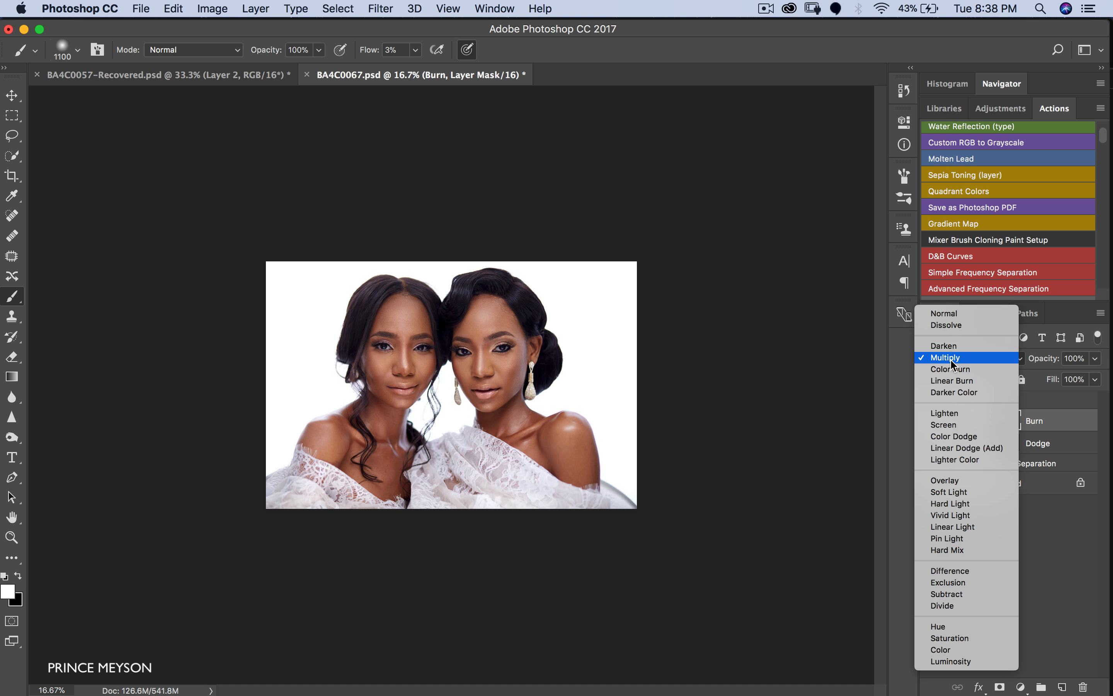
left_click(955, 359)
- Hide the Frequency Separation group and prepare a 500 px brush for painting on the Dodge layer's mask
left_click(1006, 443)
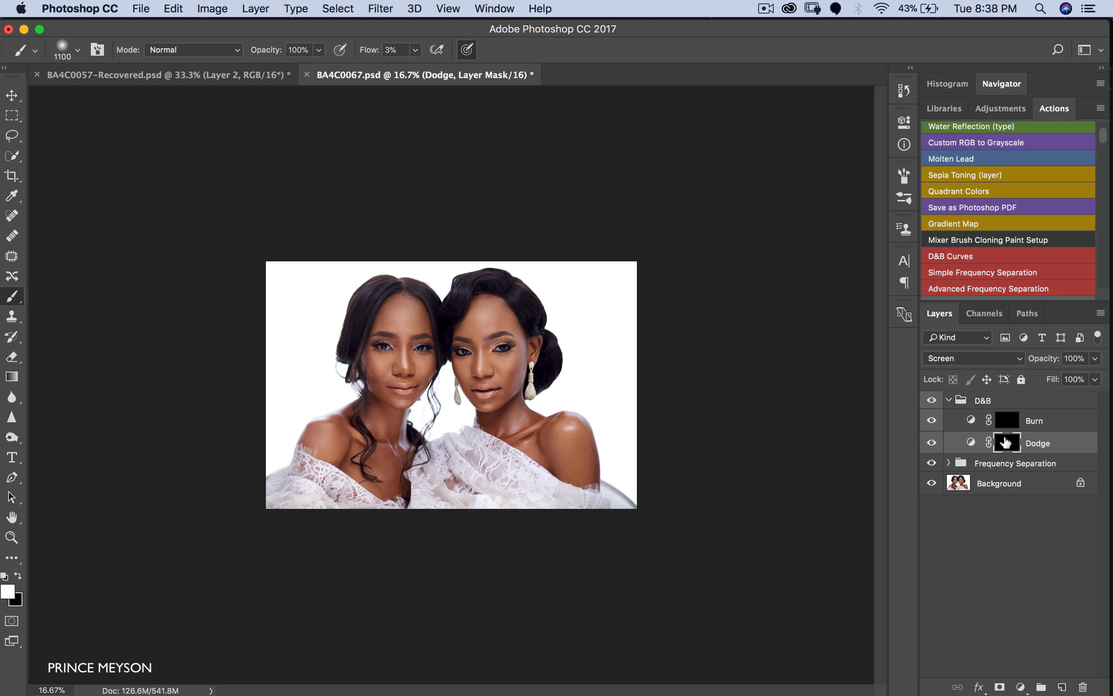
key("z")
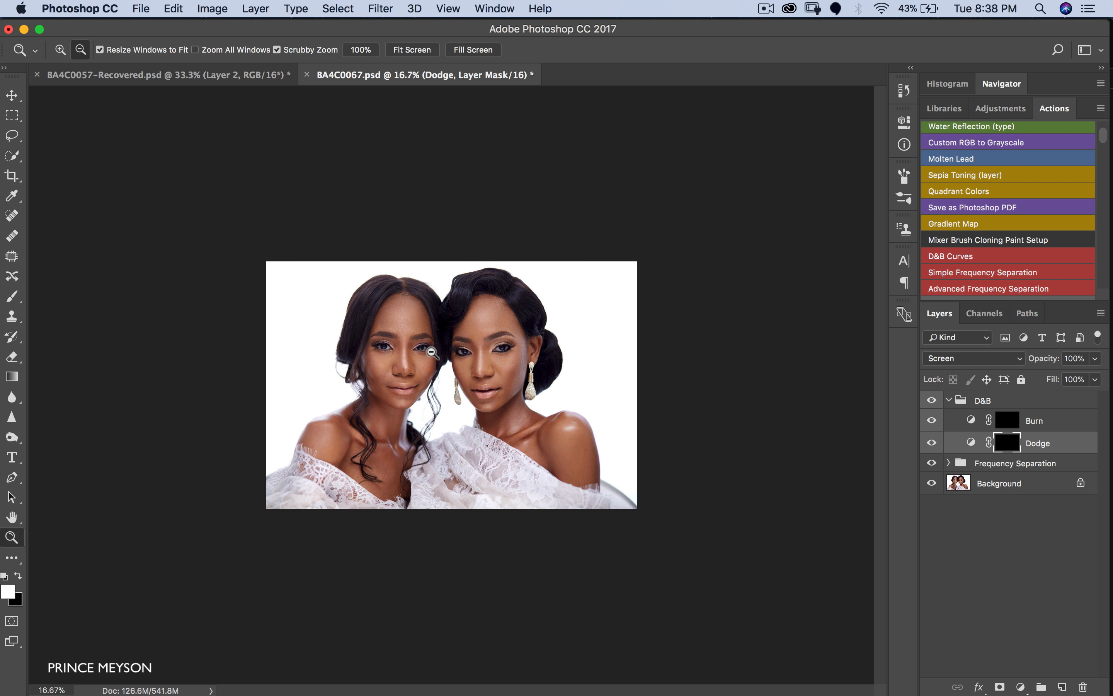
left_click(437, 348)
key("b")
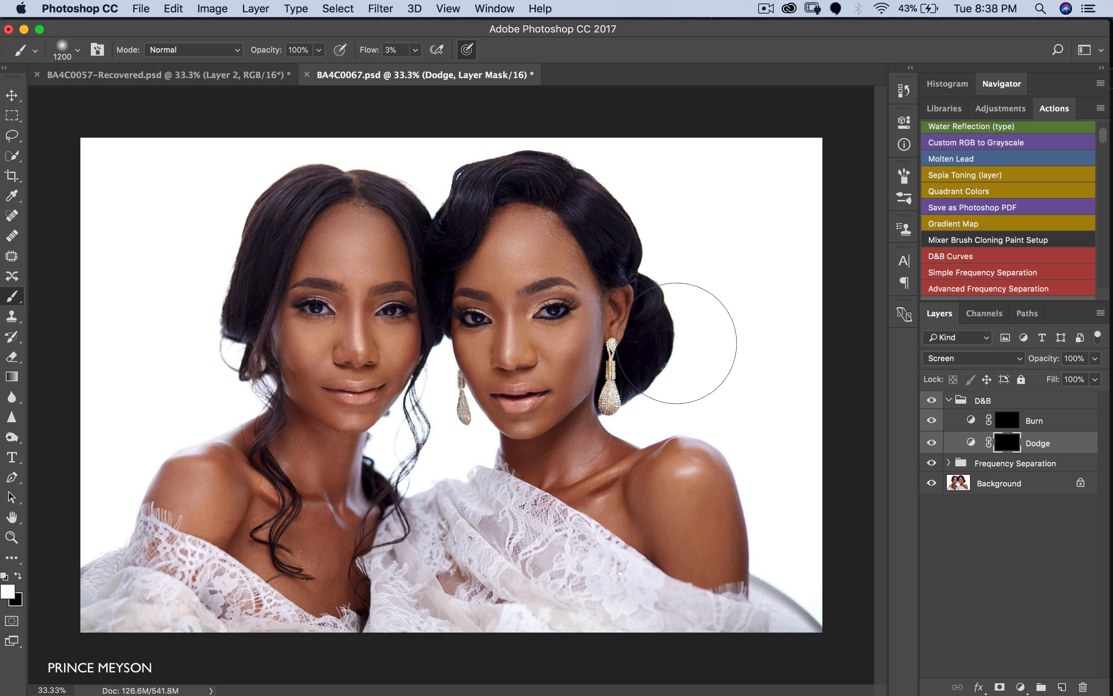
key("bracketleft")
key("bracketleft")
key("bracketleft")
key("bracketleft")
key("bracketleft")
key("bracketleft")
key("bracketleft")
key("bracketleft")
key("bracketleft")
key("bracketleft")
key("bracketleft")
left_click(931, 463)
key("bracketright")
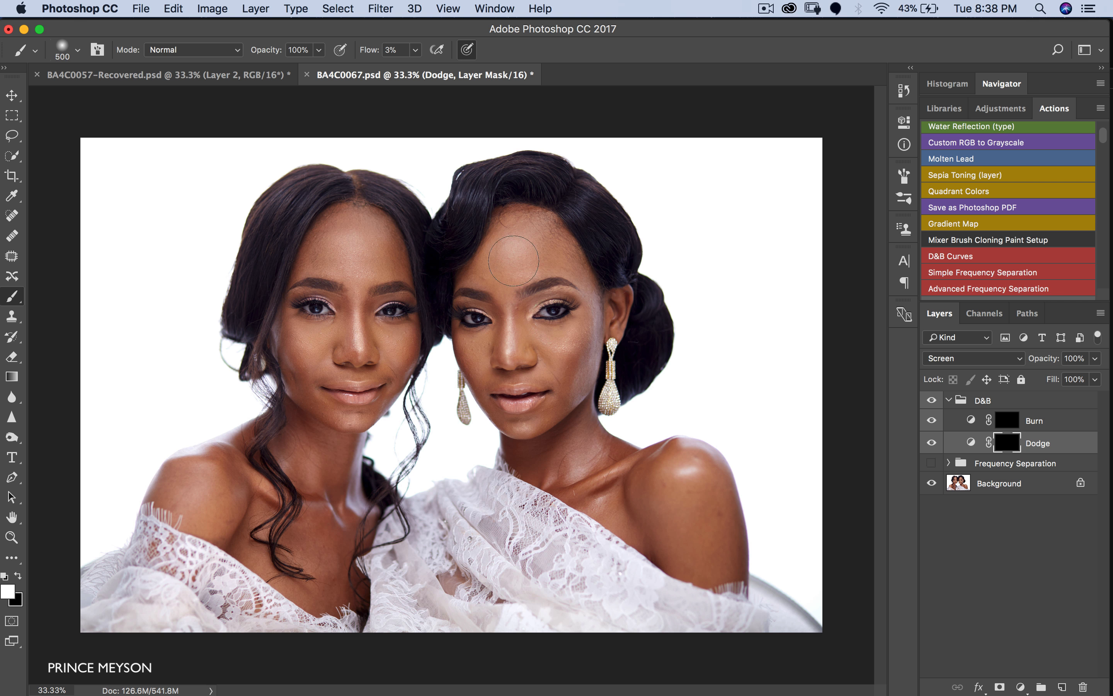
- Dodge the highlights on the right woman's forehead and shoulder, varying the brush between about 125 and 500 px
left_click_drag(513, 260, 515, 265)
key("bracketleft")
key("bracketleft")
key("bracketleft")
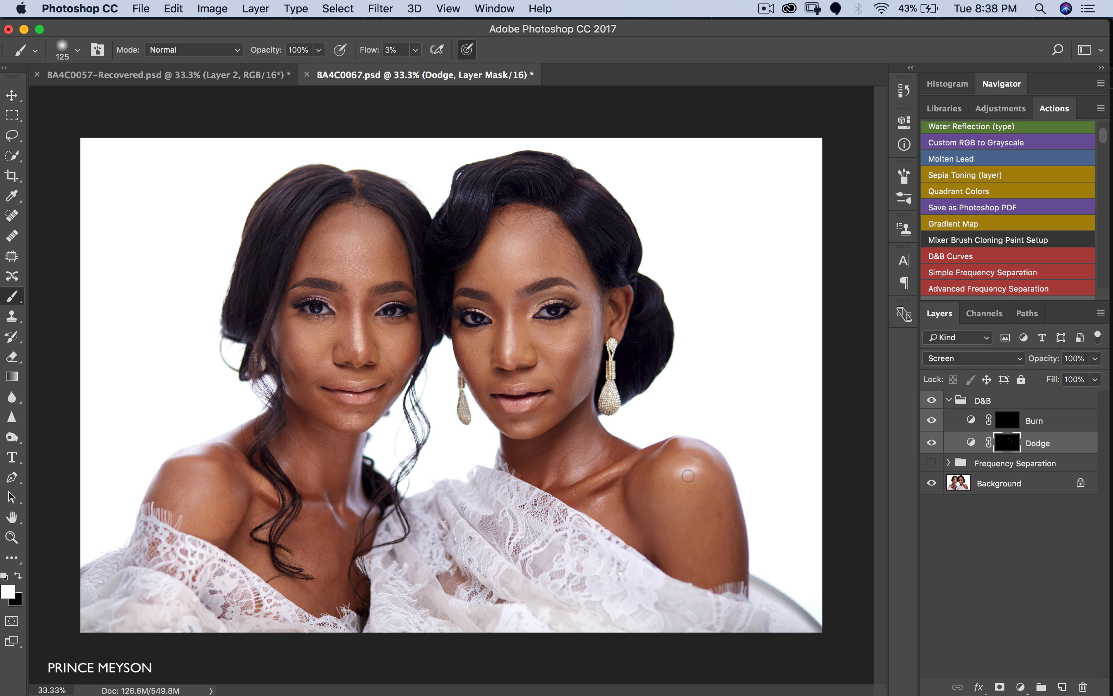
key("bracketright")
key("bracketright")
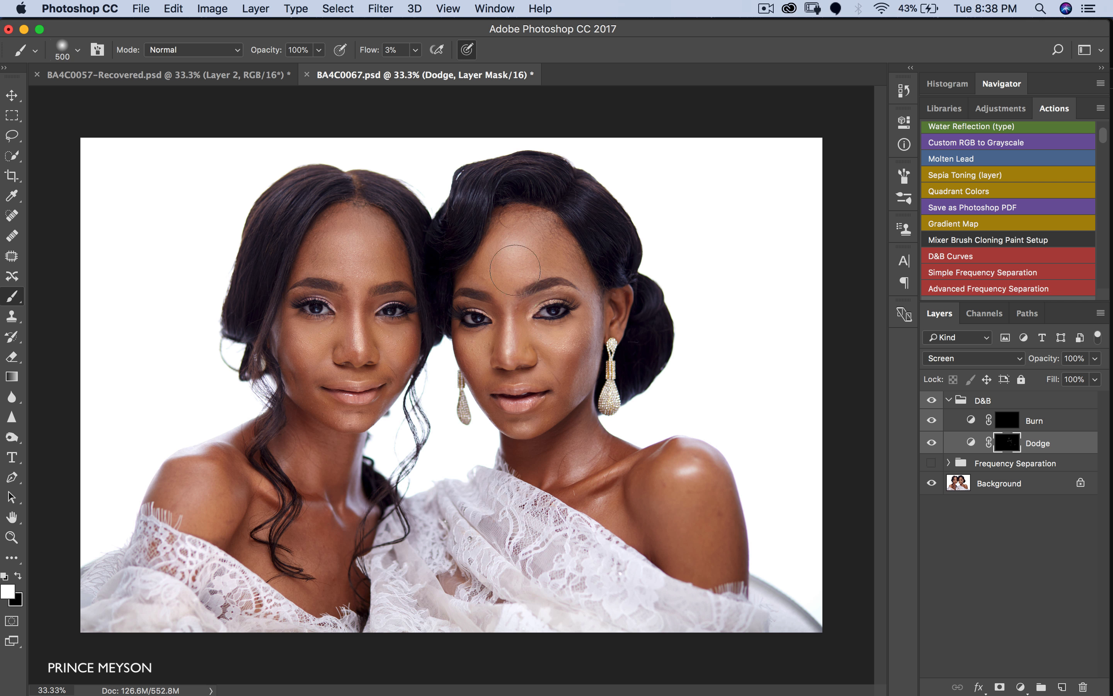
key("bracketright")
key("bracketleft")
key("bracketright")
key("bracketright")
key("bracketright")
key("bracketright")
key("bracketright")
key("bracketleft")
key("bracketleft")
key("bracketleft")
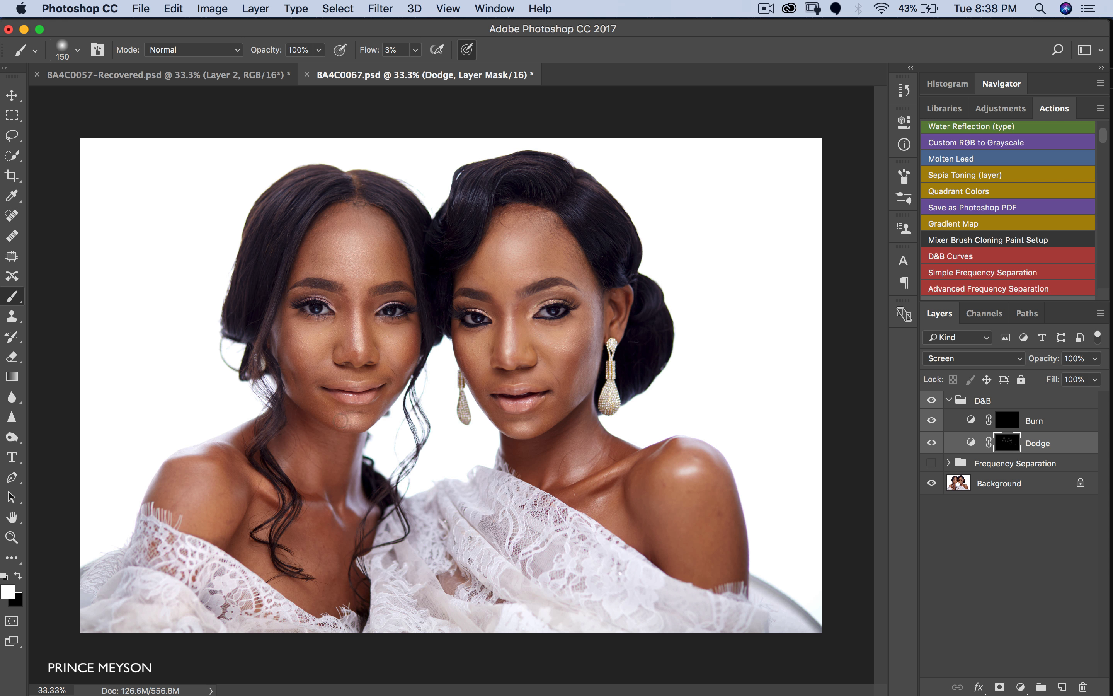
- Continue dodging the facial highlights with varying brush sizes, ending with a 300 px brush at the left woman's neck
key("bracketleft")
key("bracketleft")
key("bracketright")
key("bracketright")
key("bracketright")
key("bracketright")
key("bracketright")
key("bracketright")
key("bracketleft")
key("bracketleft")
key("bracketleft")
key("bracketleft")
key("bracketleft")
key("bracketleft")
key("bracketleft")
key("bracketleft")
key("bracketright")
key("bracketright")
key("bracketright")
key("bracketright")
key("bracketright")
key("bracketright")
key("bracketright")
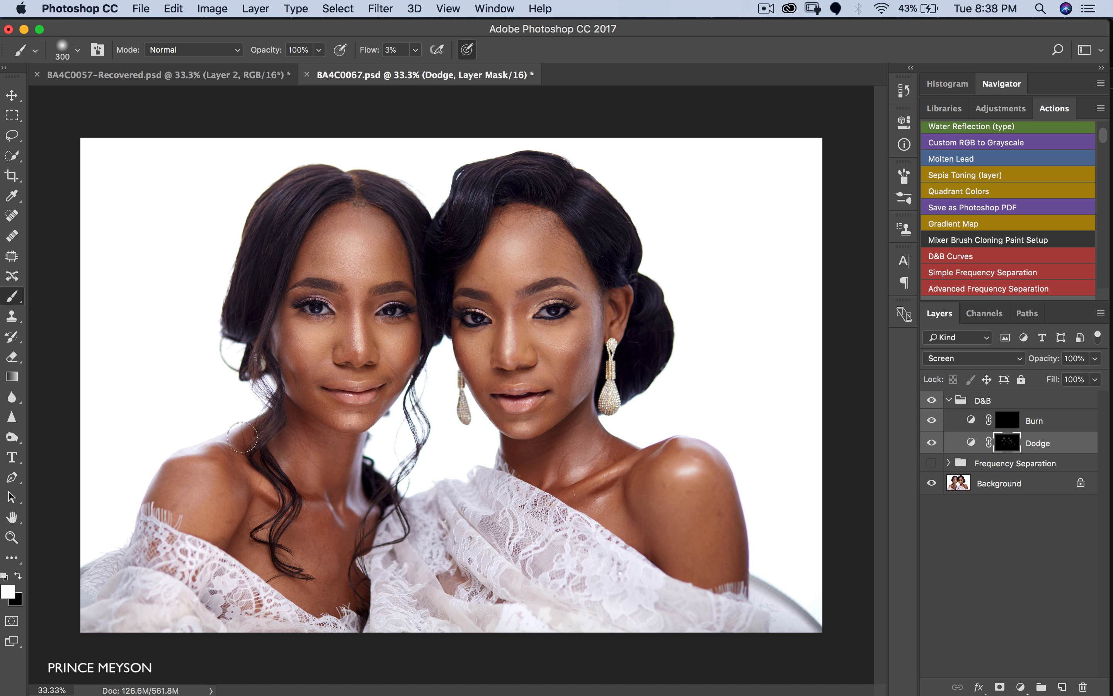
- Dodge the highlight down the left woman's shoulder, shrinking the brush to about 150 px for the finer highlights
mouse_move(203, 481)
left_mouse_down()
mouse_move(204, 497)
mouse_move(178, 527)
left_mouse_up()
key("bracketleft")
key("bracketleft")
key("bracketleft")
key("bracketleft")
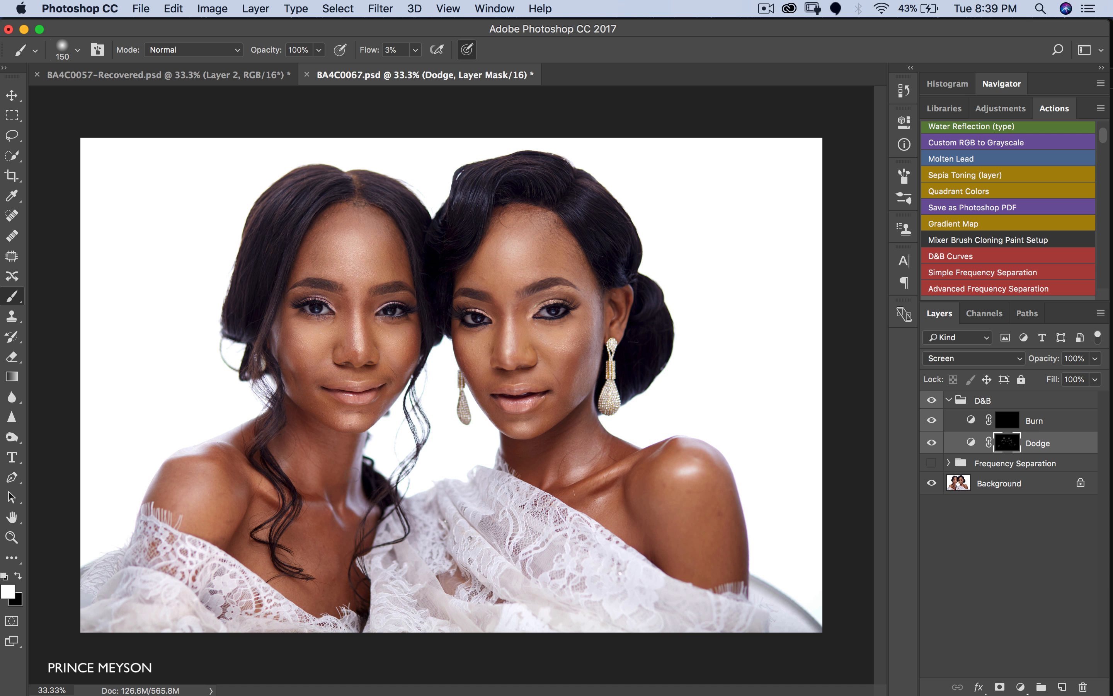
key("bracketright")
key("bracketright")
key("bracketright")
key("bracketright")
key("bracketleft")
key("bracketleft")
key("bracketright")
- Compare the portrait with and without the Dodge layer by toggling its visibility
left_click(931, 444)
left_click(931, 443)
left_click(931, 443)
left_click(931, 442)
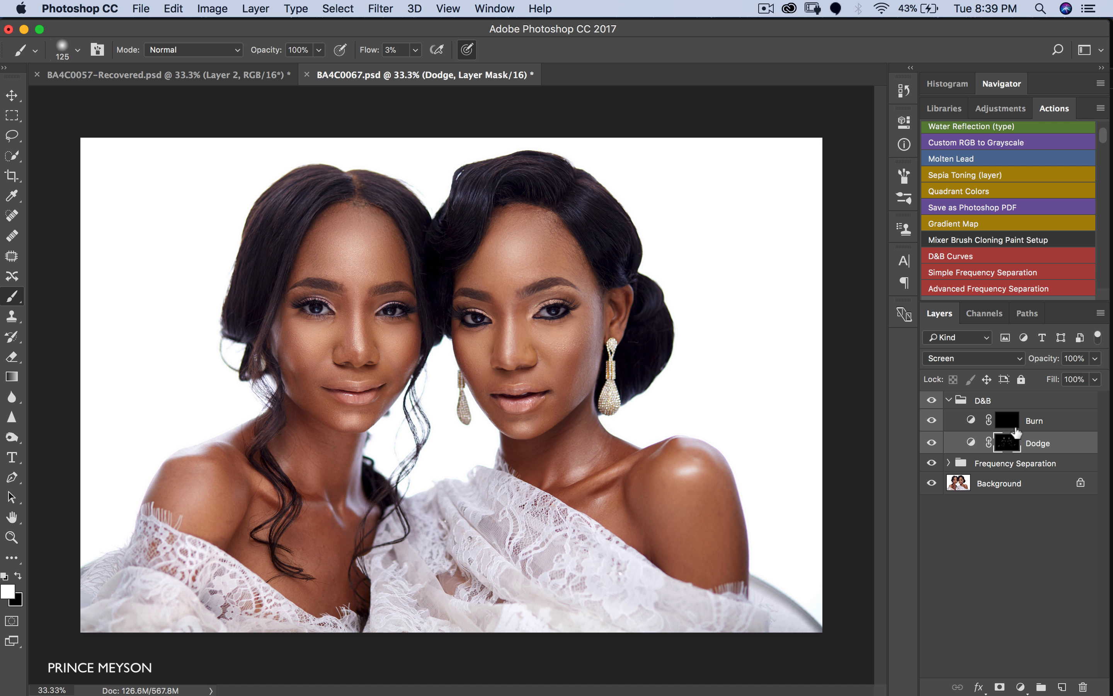
- Target the Burn layer's mask and darken the right woman's upper forehead with a brush of about 400 px
left_click(1006, 420)
key("bracketright")
key("bracketright")
key("bracketright")
key("bracketright")
key("bracketright")
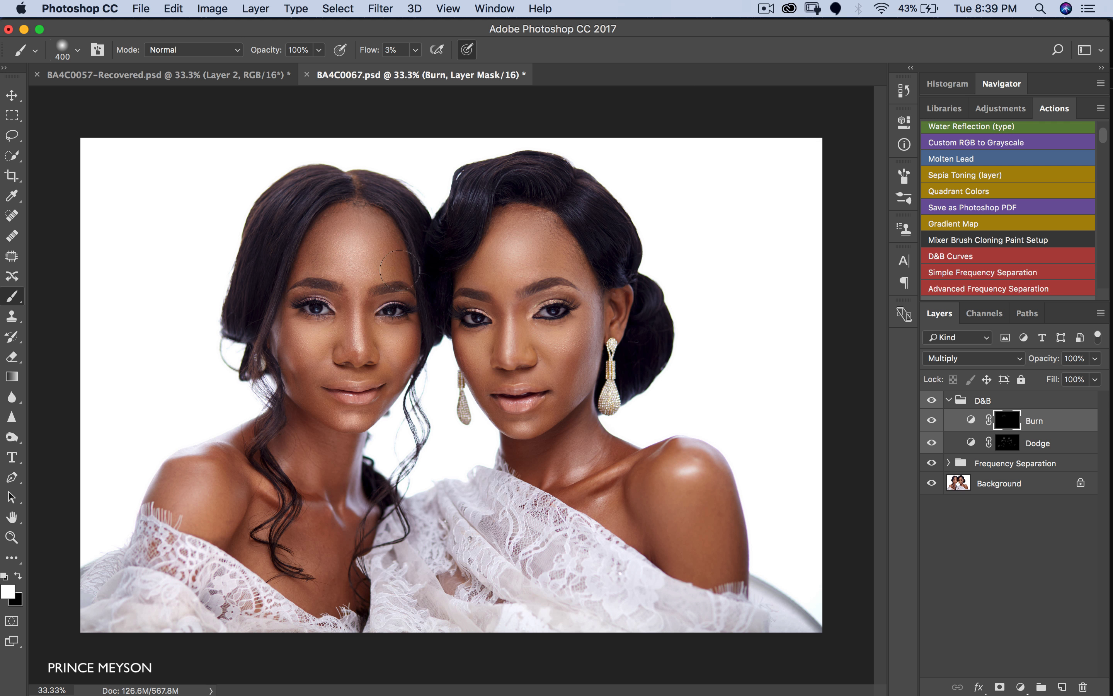
key("bracketright")
left_click_drag(495, 249, 534, 237)
- Shrink the brush and burn along the right woman's lower cheek and jawline
key("bracketleft")
key("bracketleft")
key("bracketleft")
key("bracketleft")
mouse_move(572, 381)
left_mouse_down()
mouse_move(563, 410)
mouse_move(541, 425)
mouse_move(503, 417)
left_mouse_up()
- Enlarge the brush to 400 px and burn both edges of the right woman's upper arm
key("bracketright")
key("bracketright")
key("bracketright")
key("bracketright")
key("bracketright")
left_click_drag(644, 536, 653, 501)
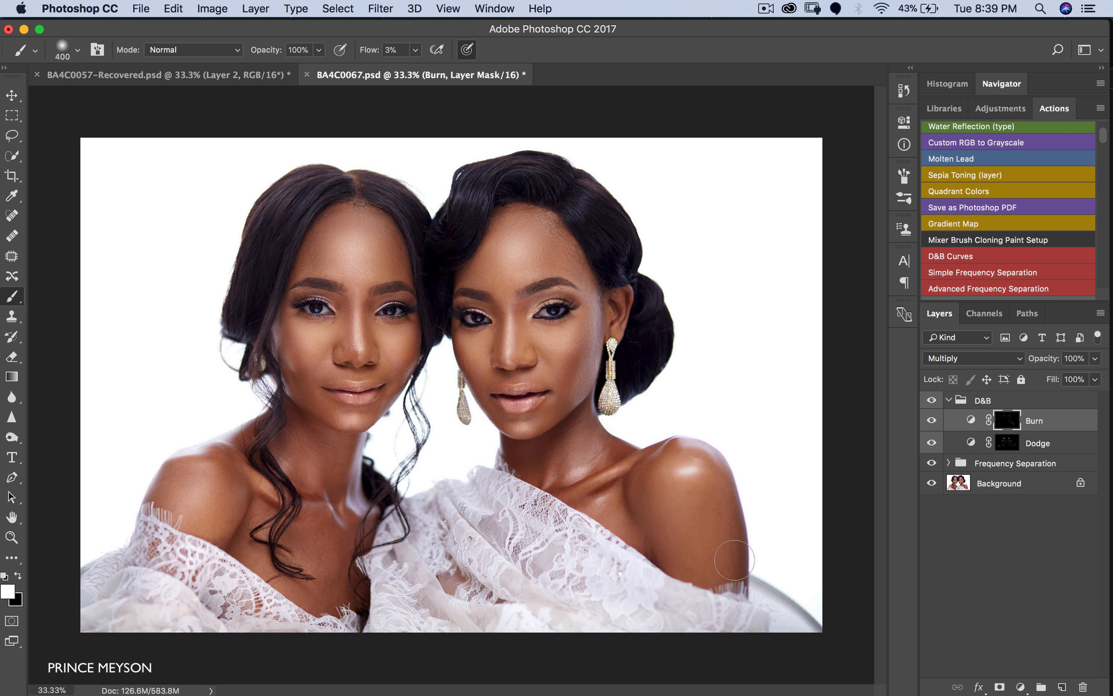
left_click_drag(734, 560, 735, 534)
- Burn the remaining shadow contours, including the left woman's hairline, with a brush of about 250 px
key("bracketleft")
key("bracketleft")
key("bracketleft")
key("bracketleft")
key("bracketleft")
key("bracketright")
key("bracketright")
key("bracketleft")
key("bracketright")
key("bracketright")
key("bracketleft")
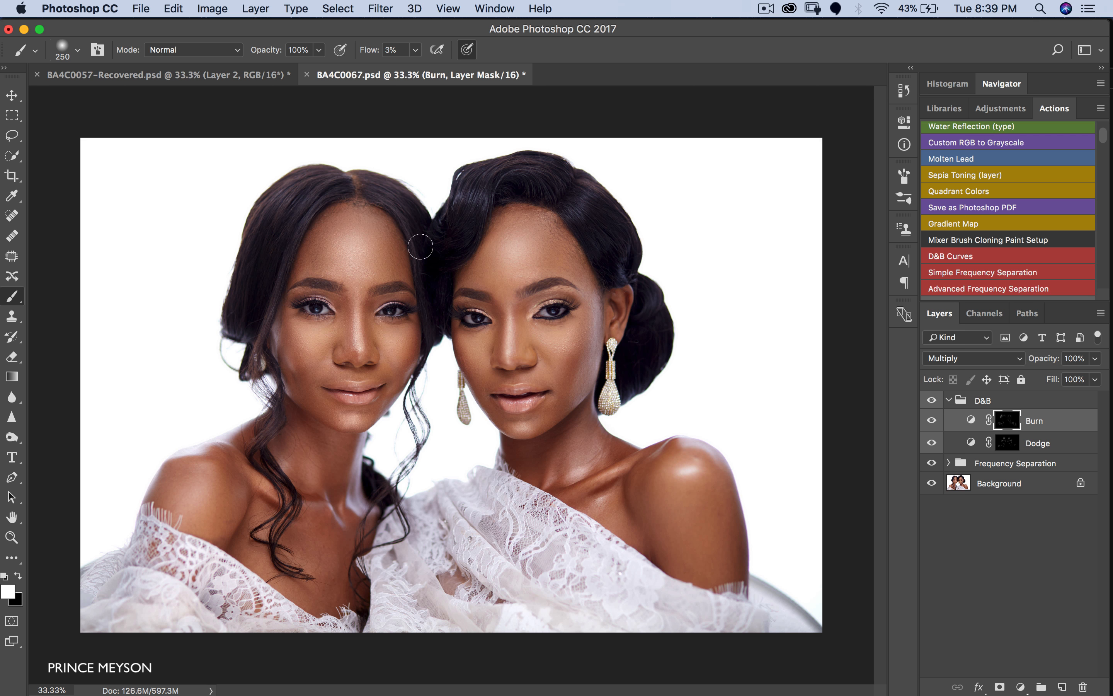
key("bracketright")
key("bracketleft")
key("bracketleft")
- Compare the portrait before and after by toggling the visibility of the Burn layer and the whole D&B group
left_click(929, 422)
left_click(929, 423)
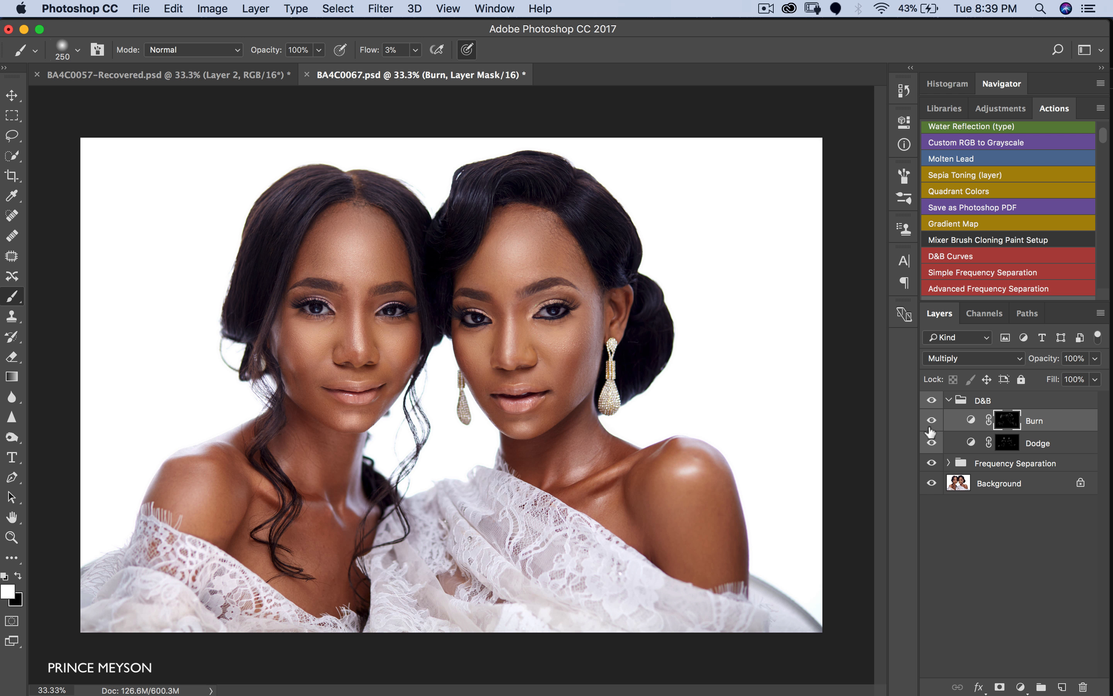
left_click(932, 400)
left_click(931, 401)
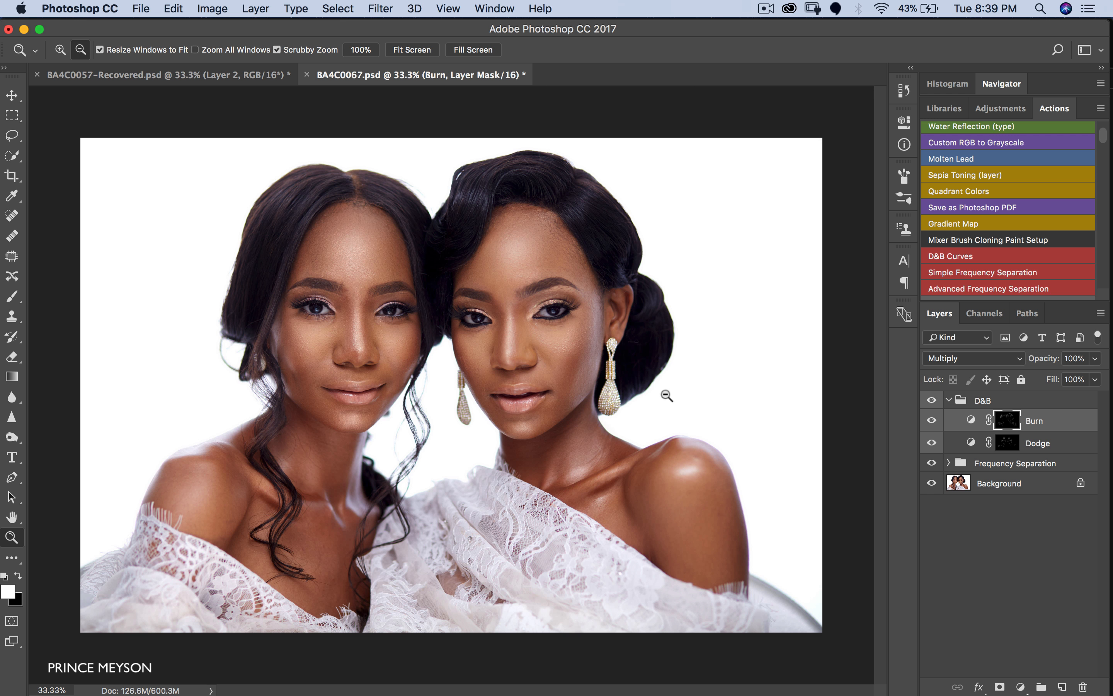
key("super+minus")
left_click(931, 400)
left_click(931, 401)
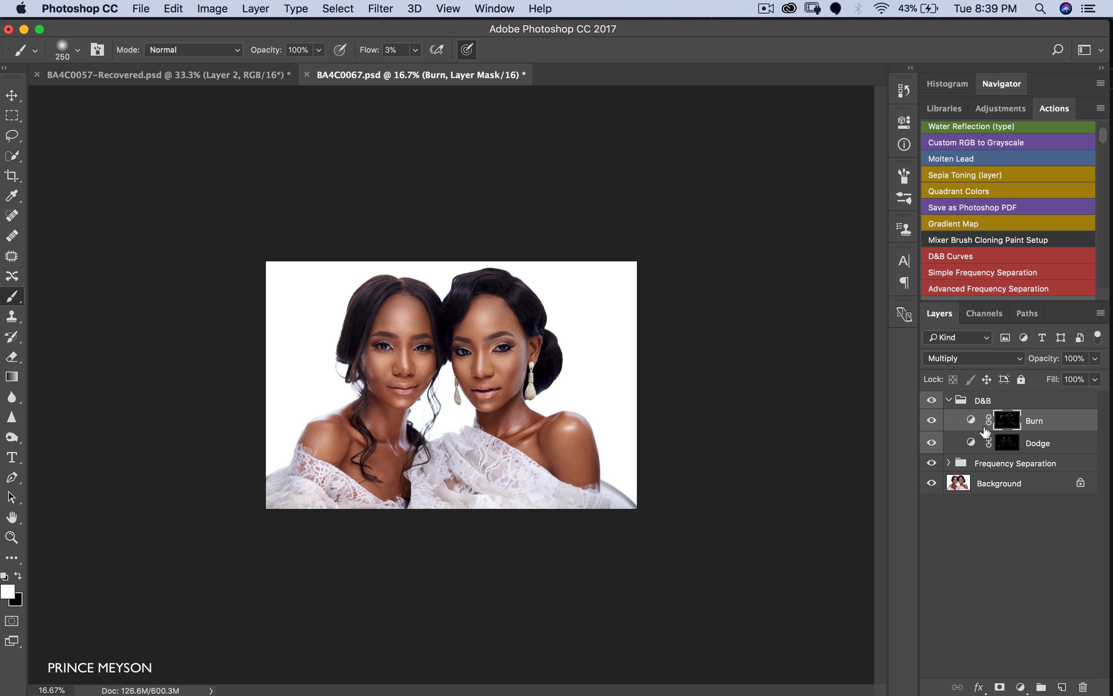
- Lower the Dodge layer's opacity to 65%
left_click(1005, 442)
left_click(1095, 359)
left_click_drag(1074, 374, 1067, 379)
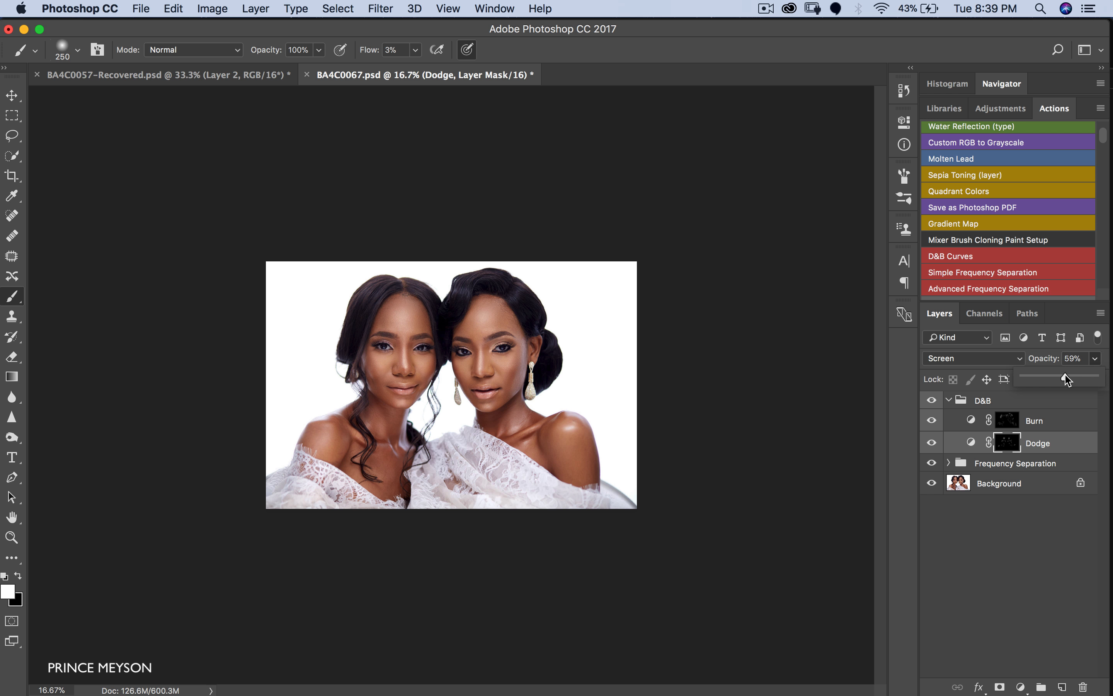
left_click(971, 443)
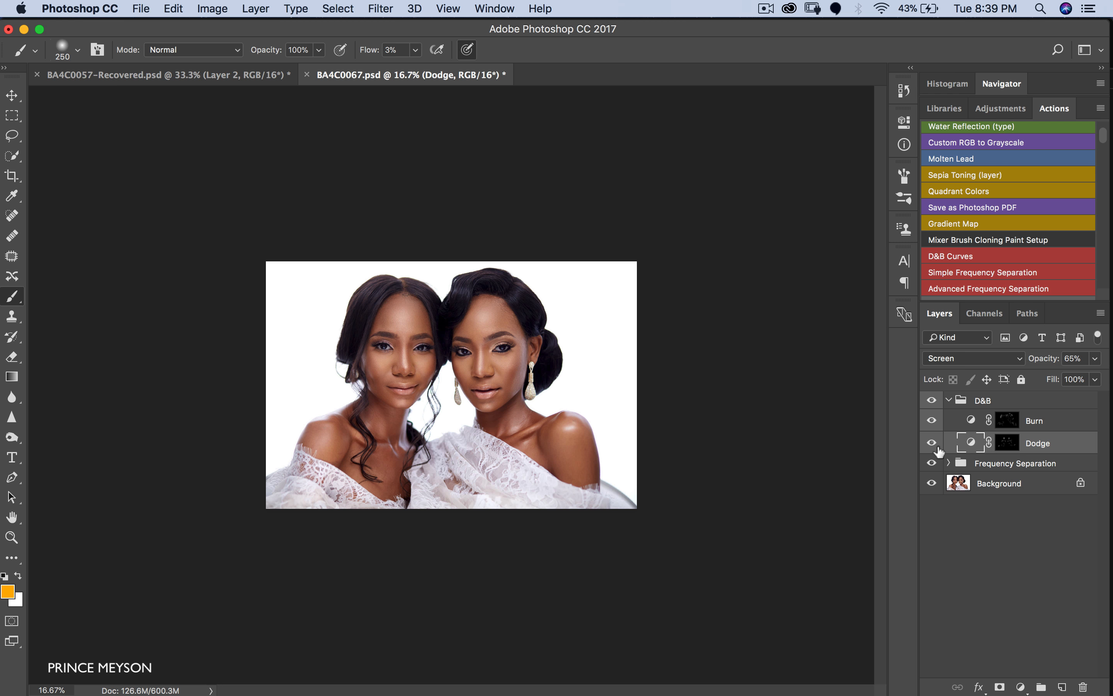
- Toggle the Dodge layer's visibility to judge its effect at the reduced opacity
left_click(931, 443)
left_click(931, 445)
left_click(933, 445)
left_click(934, 444)
- Collapse the D&B group, select it together with the Frequency Separation group and compare the retouching off and on
left_click(514, 391, "super")
left_click(514, 391, "super")
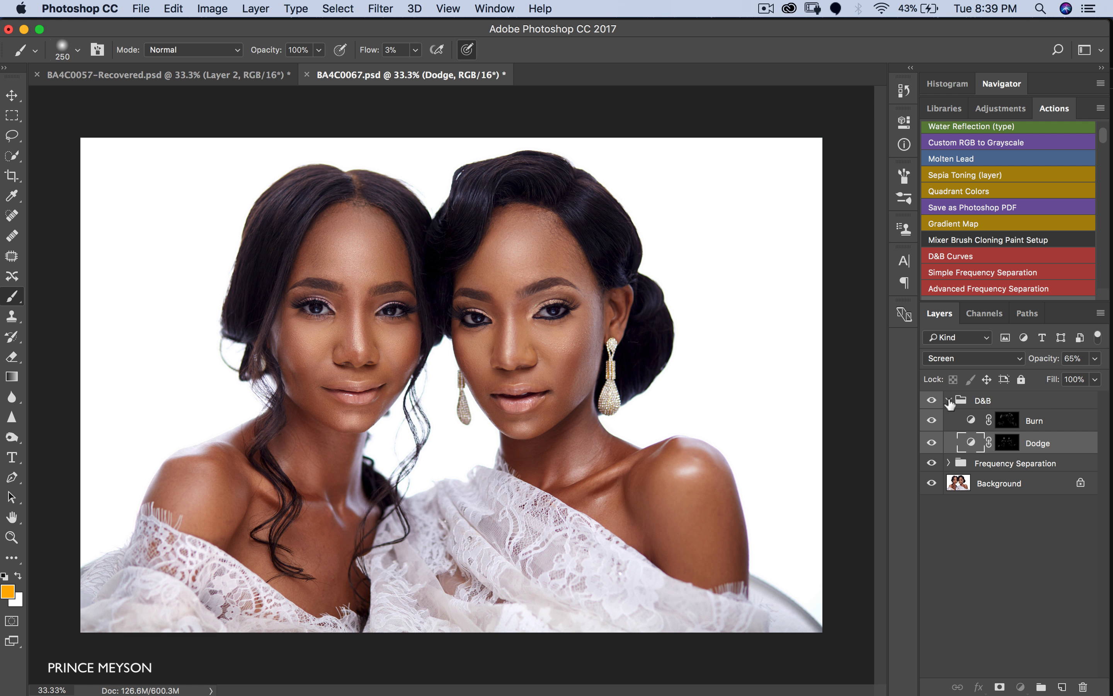
left_click(951, 401)
left_click(948, 401)
left_click(955, 418, "shift")
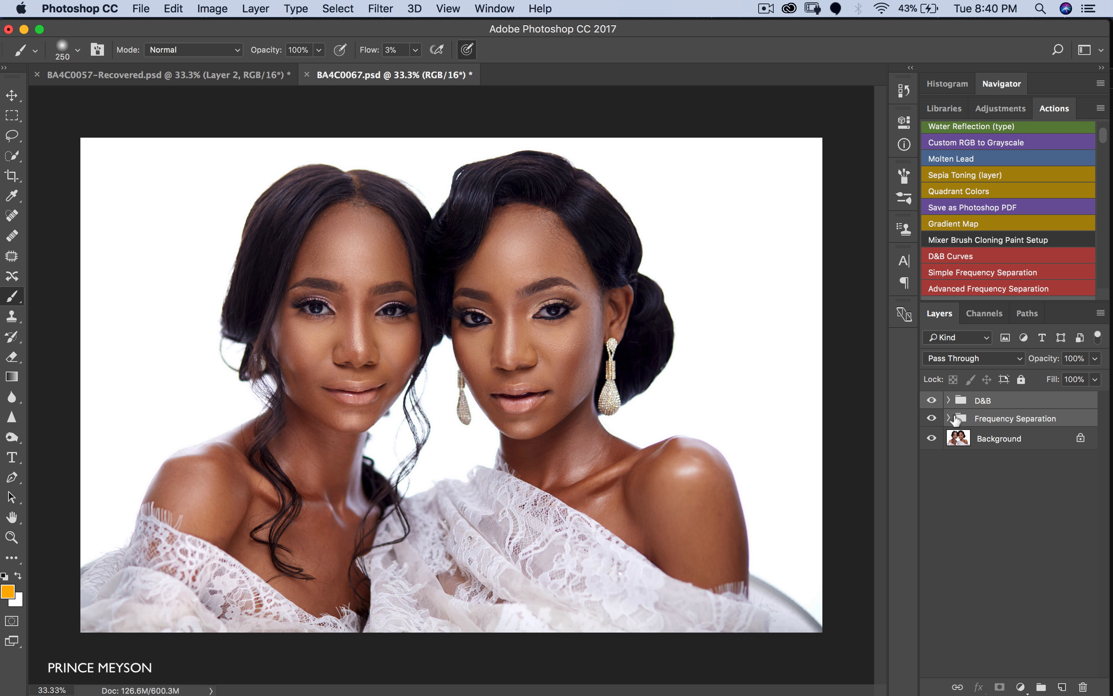
left_click(931, 418)
left_click(932, 418)
- Select only the D&B group and add a Levels adjustment layer above it
left_click(573, 394, "alt+super")
left_click(573, 393, "alt+super")
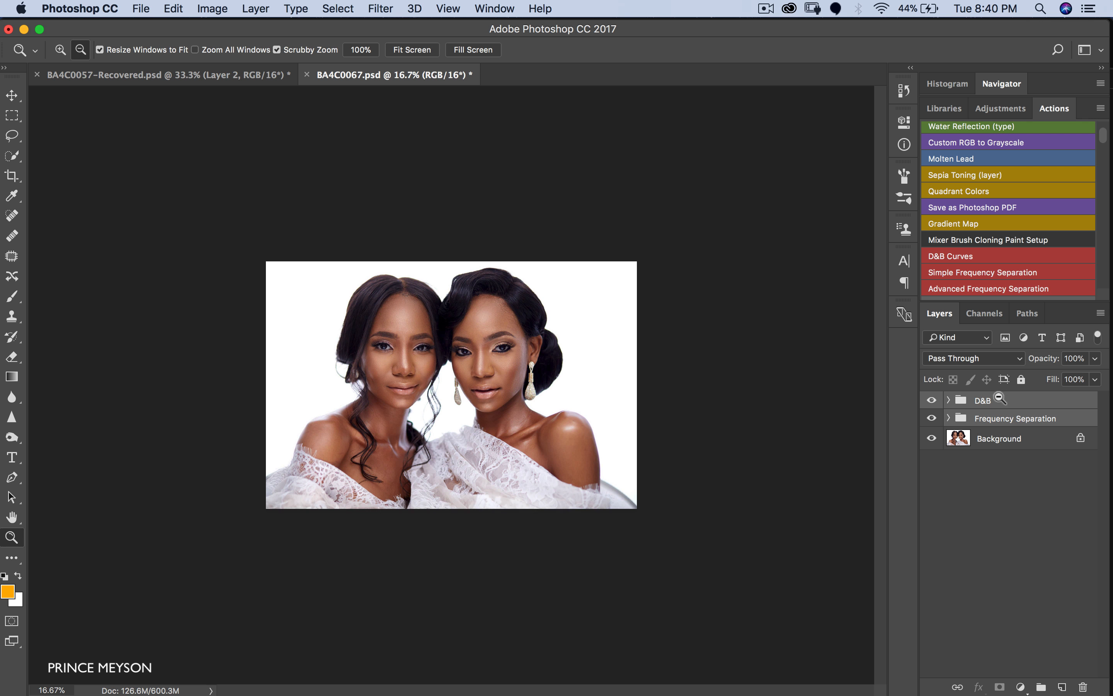
left_click(1004, 417, "super")
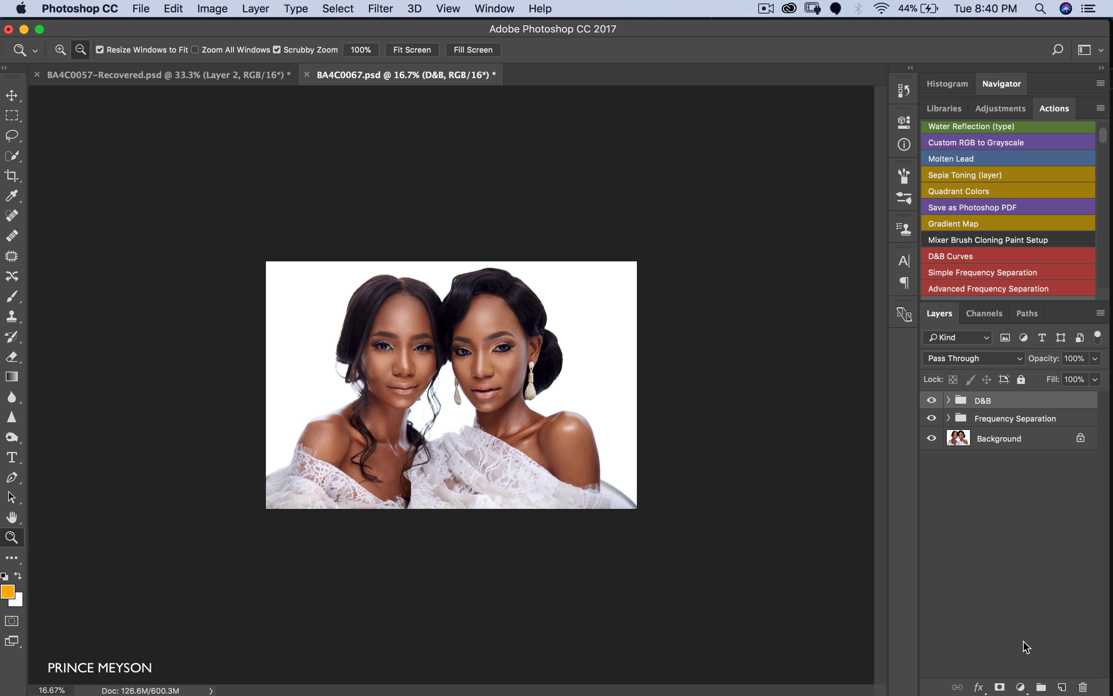
left_click(1020, 687)
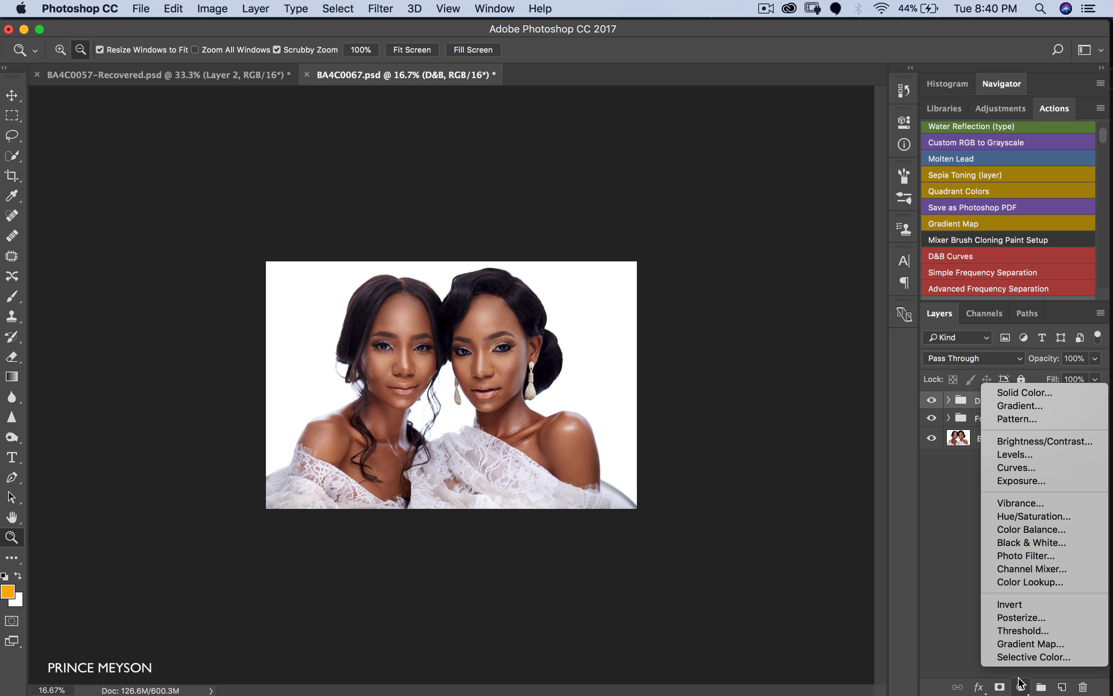
left_click(1053, 459)
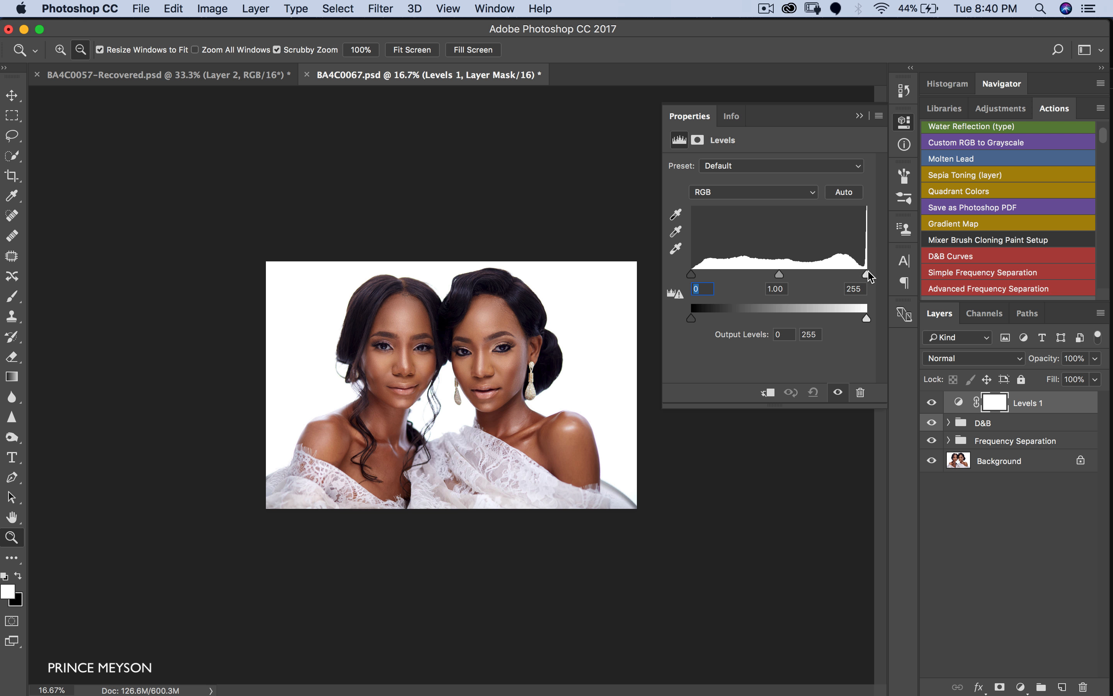
- Set the Levels adjustment's white input level to 248 and nudge its black input level slightly inward
left_click_drag(868, 272, 864, 272)
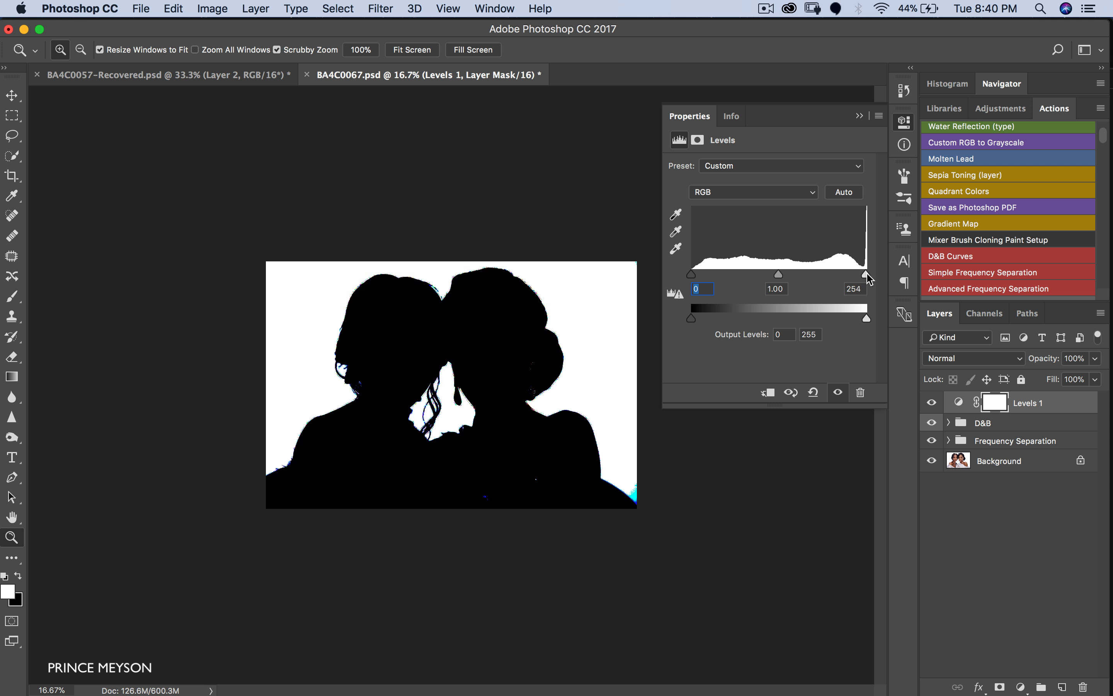
left_click_drag(864, 275, 866, 277)
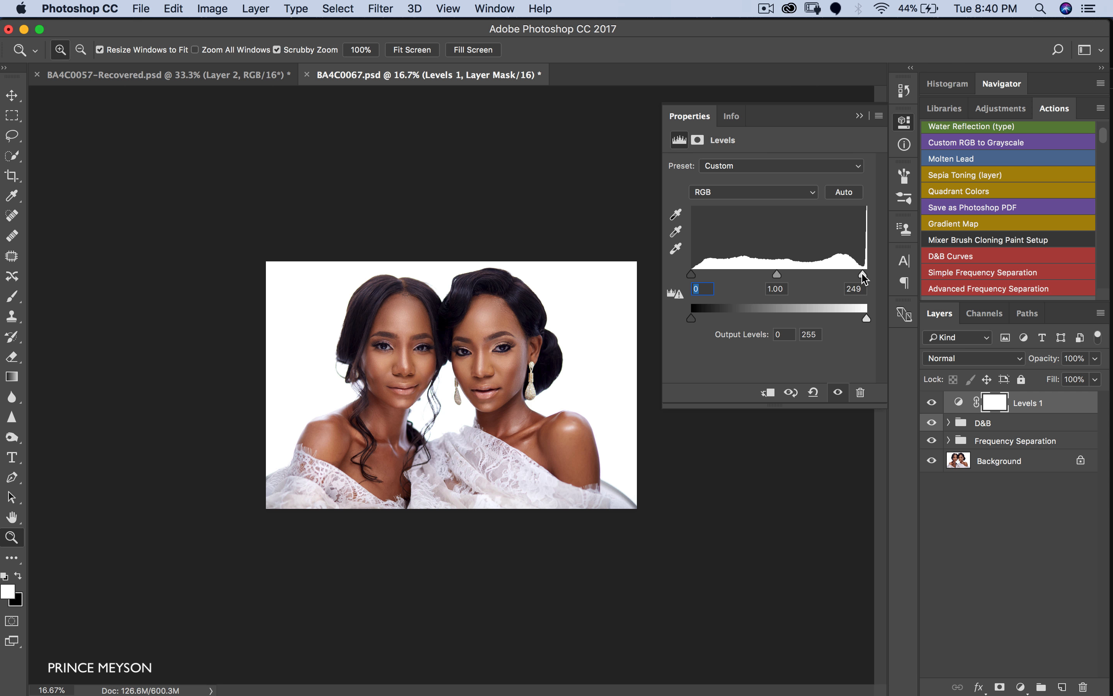
mouse_move(864, 275)
left_mouse_down()
mouse_move(823, 277)
mouse_move(882, 279)
mouse_move(798, 272)
mouse_move(875, 281)
mouse_move(864, 278)
left_mouse_up()
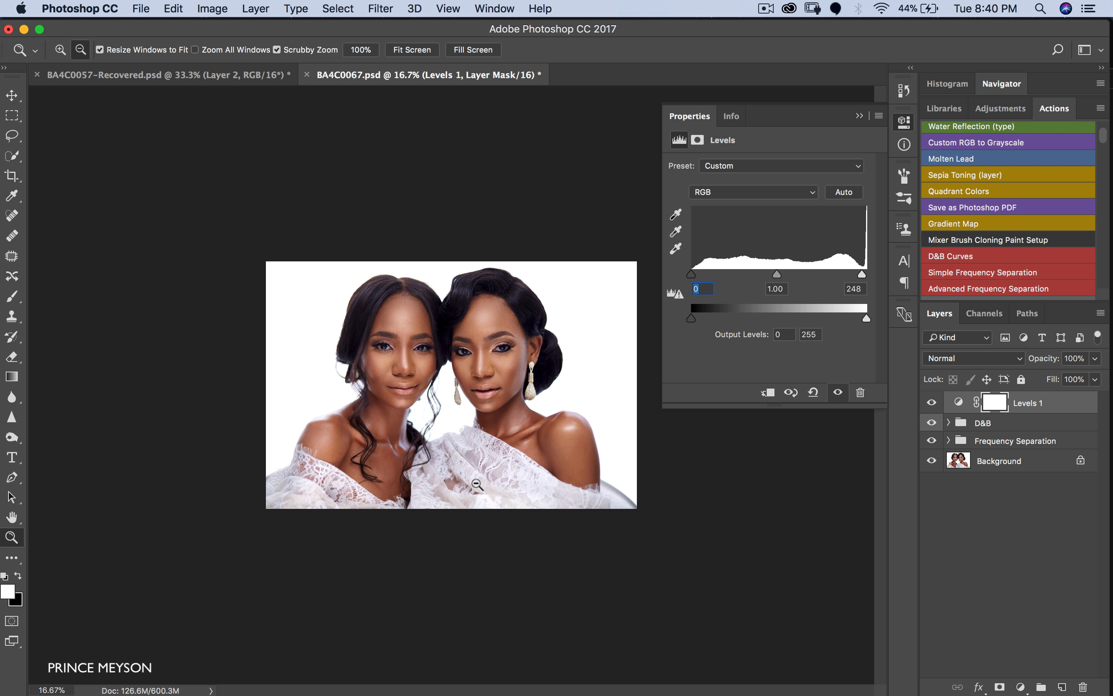
left_click_drag(690, 270, 694, 272)
left_click(859, 115)
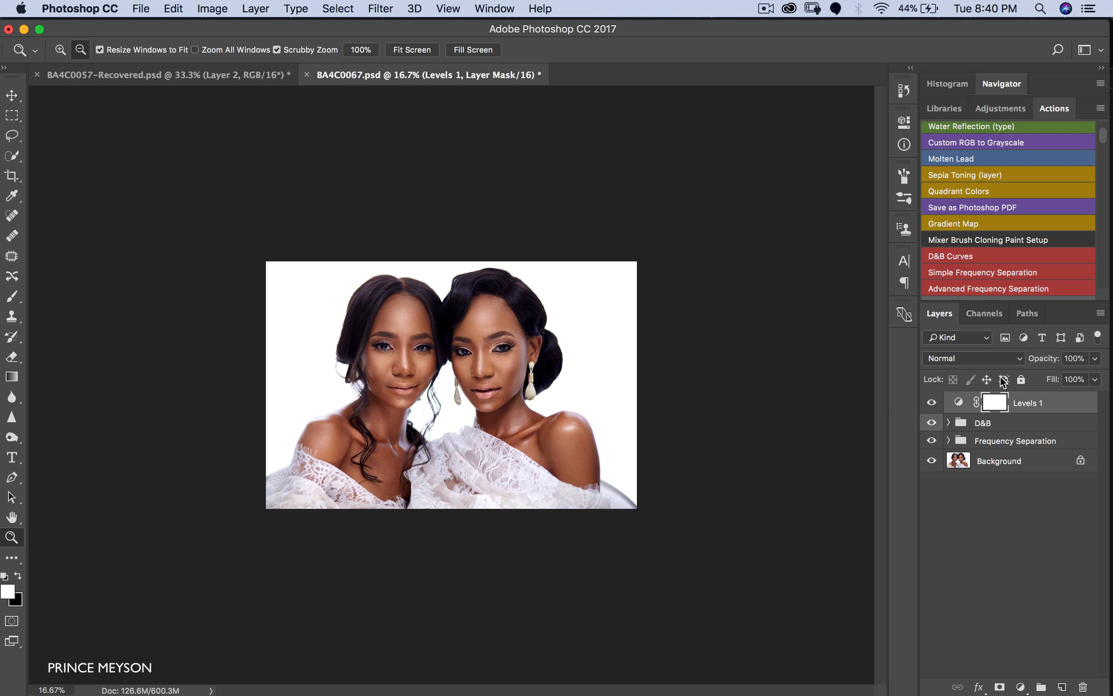
- Inspect the portrait closer up and compare the image with the Levels adjustment off and on
left_click(968, 358)
left_click(968, 358)
left_click(499, 394, "alt")
left_click(499, 394, "alt")
left_click(498, 393, "alt")
left_click(532, 406)
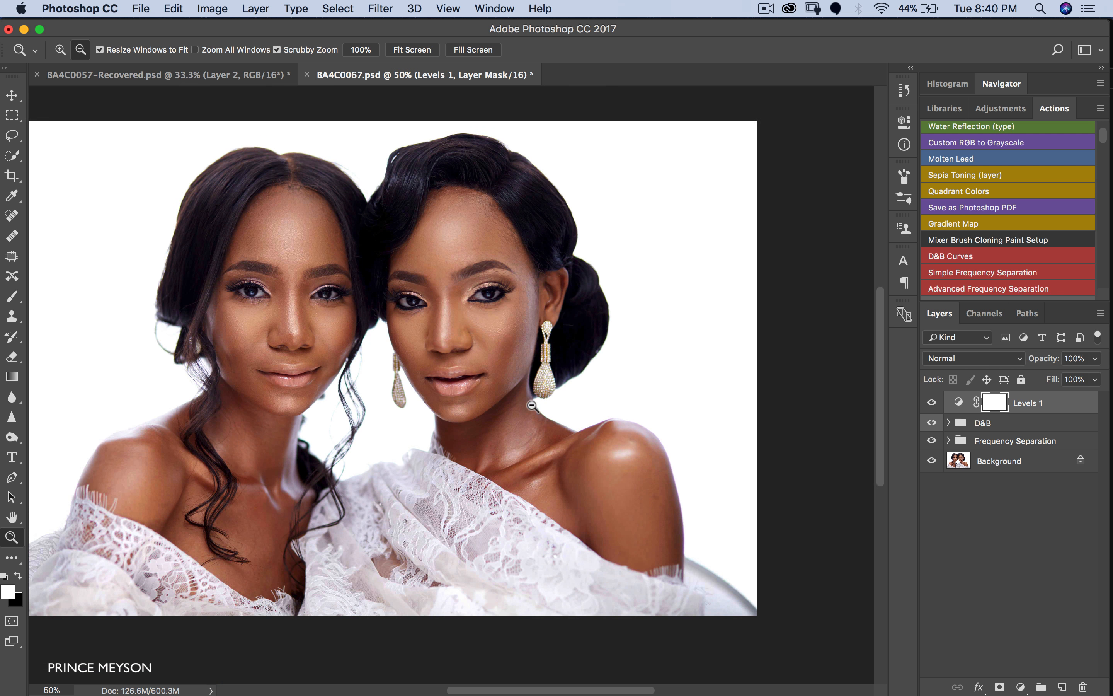
left_click(531, 406, "alt")
left_click(931, 403)
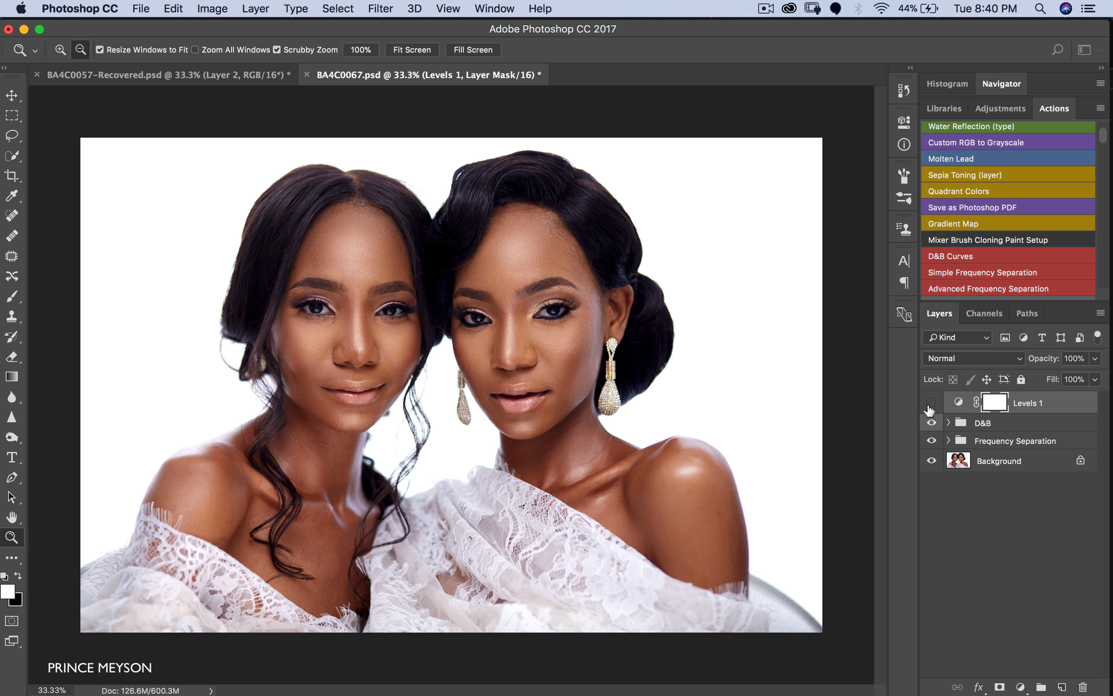
left_click(931, 403)
left_click(931, 404)
left_click(931, 403)
- Add a Color Balance adjustment layer and set its shadows to +1 Magenta–Green and +4 Yellow–Blue
left_click(1021, 686)
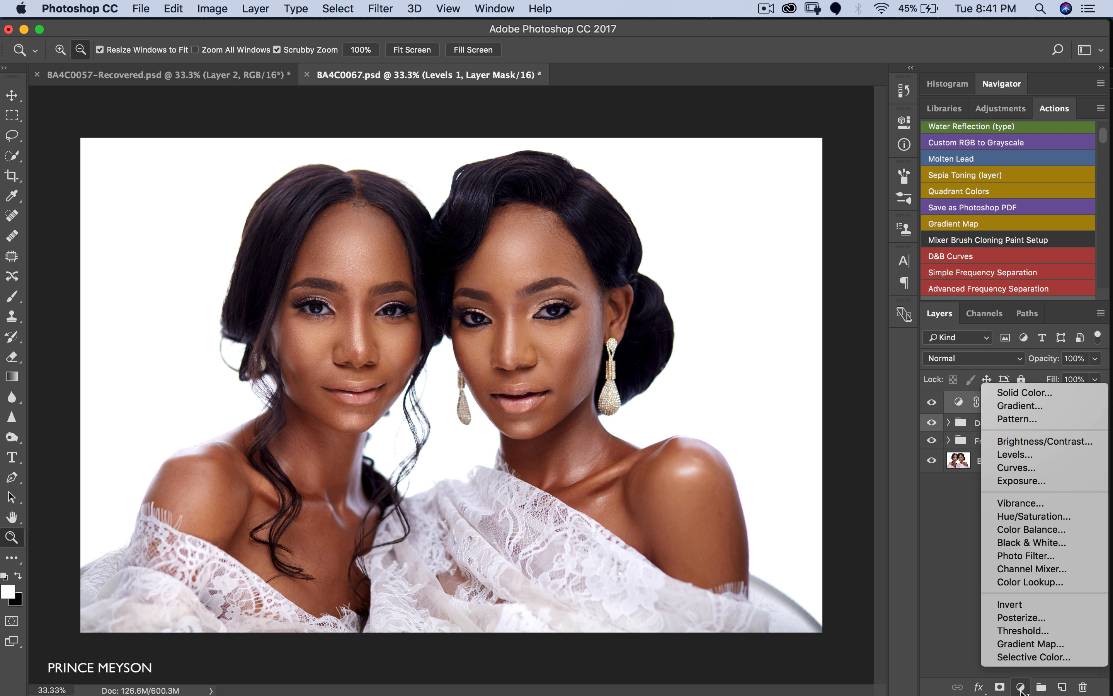
left_click(1026, 530)
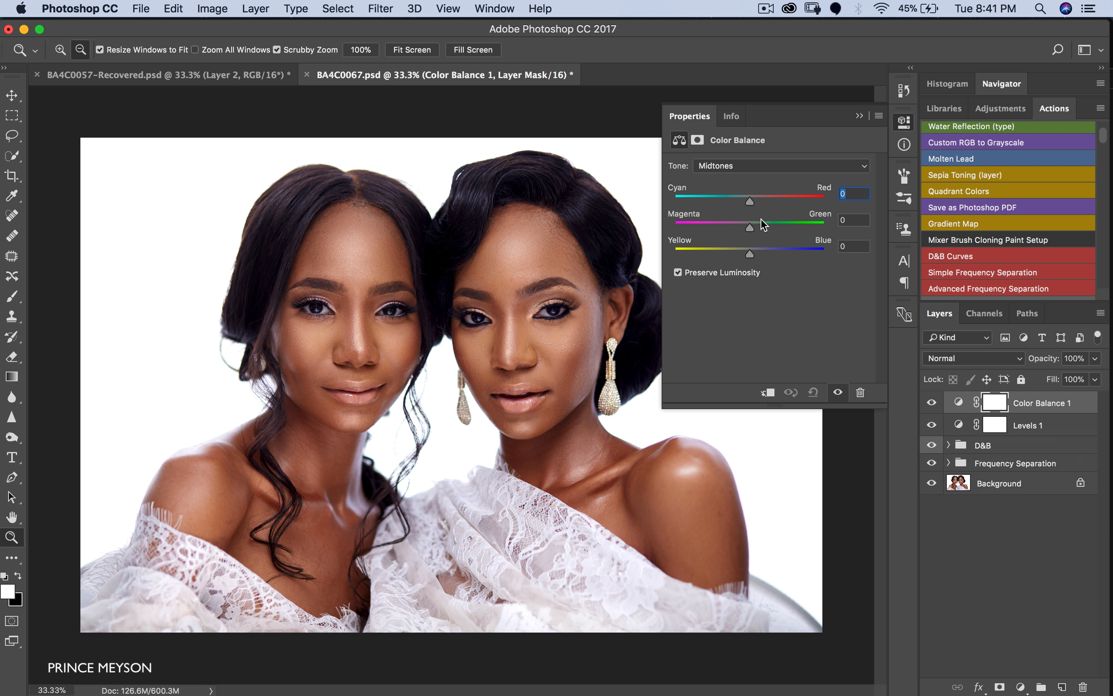
left_click(747, 167)
left_click(745, 165)
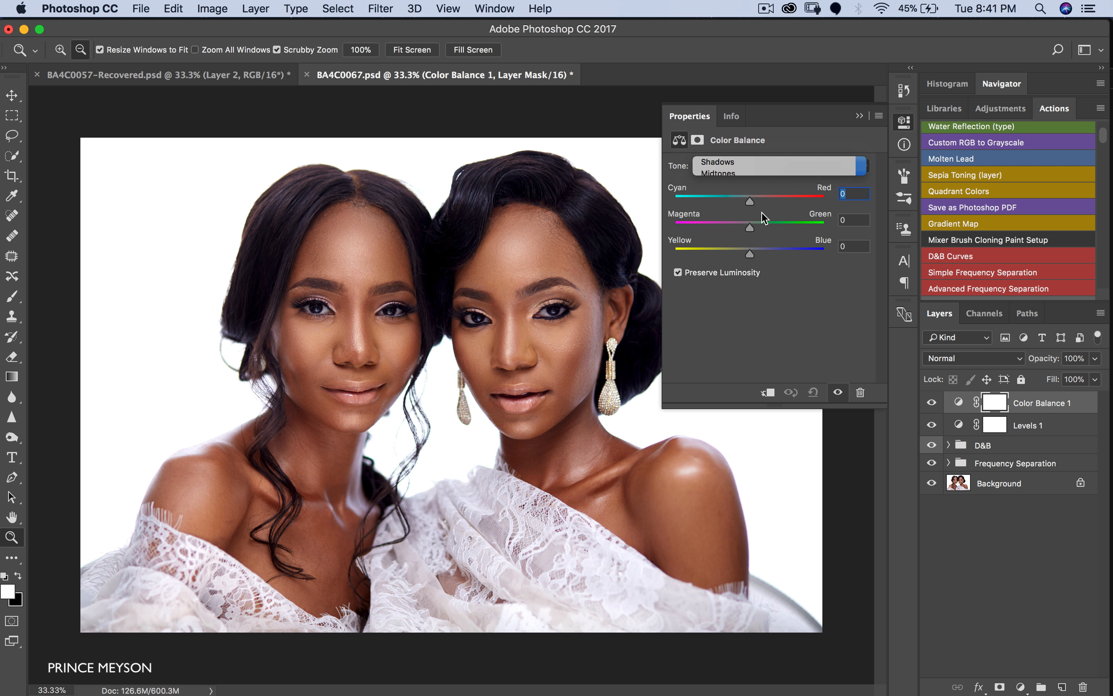
left_click_drag(750, 254, 752, 253)
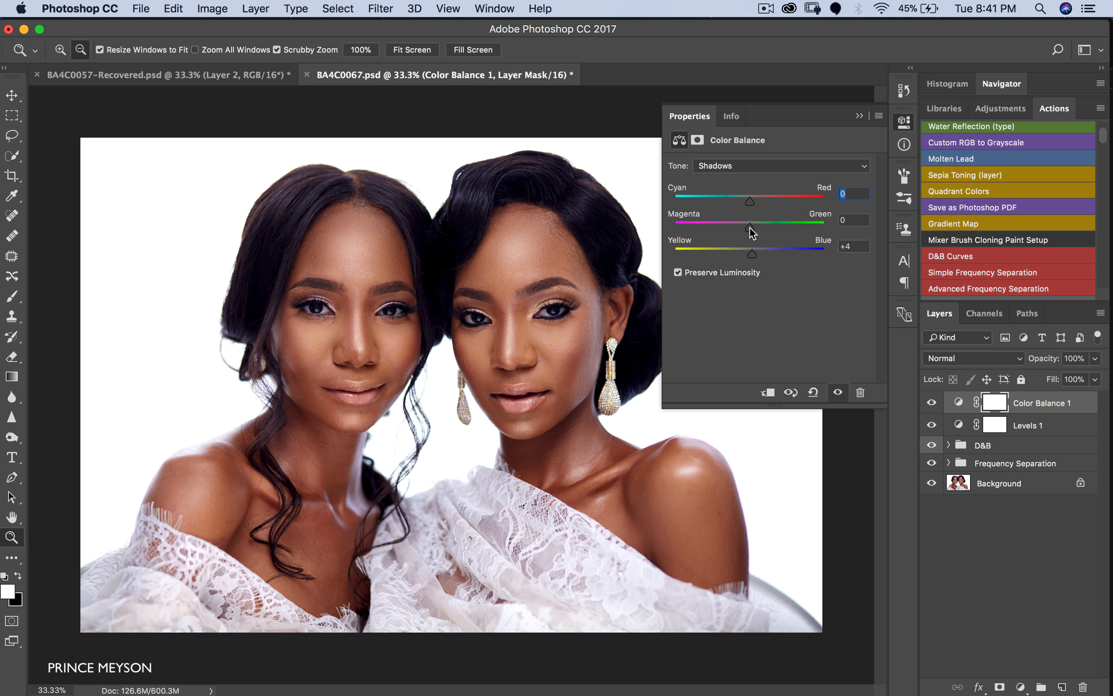
left_click_drag(750, 228, 752, 229)
left_click_drag(751, 230, 748, 231)
- Set the Color Balance highlights to -3 Magenta–Green and -7 Yellow–Blue, comparing the result with the adjustment off and on
left_click(739, 175)
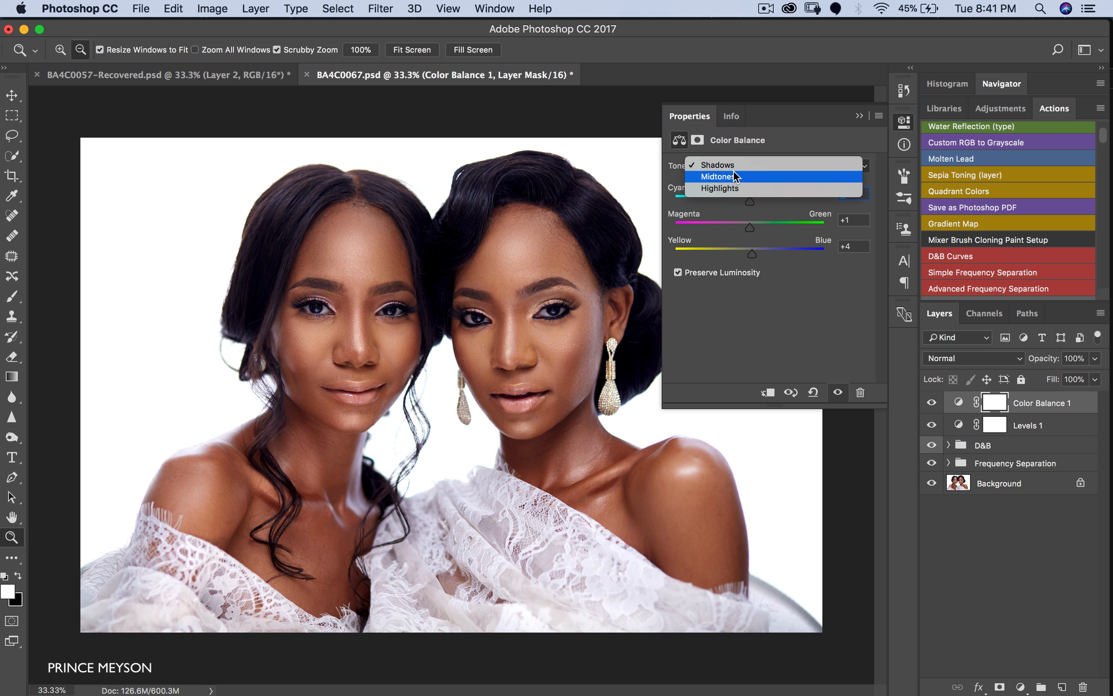
left_click(731, 189)
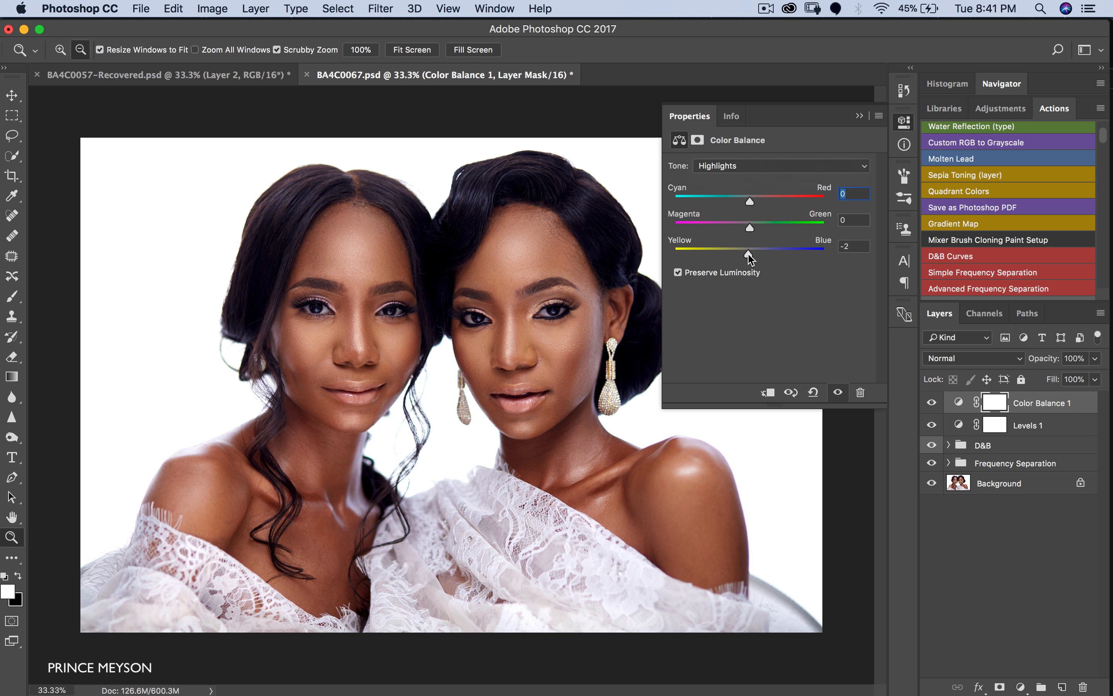
left_click_drag(751, 259, 747, 259)
left_click_drag(749, 230, 746, 237)
left_click(932, 403)
left_click(932, 403)
left_click(932, 403)
left_click(933, 404)
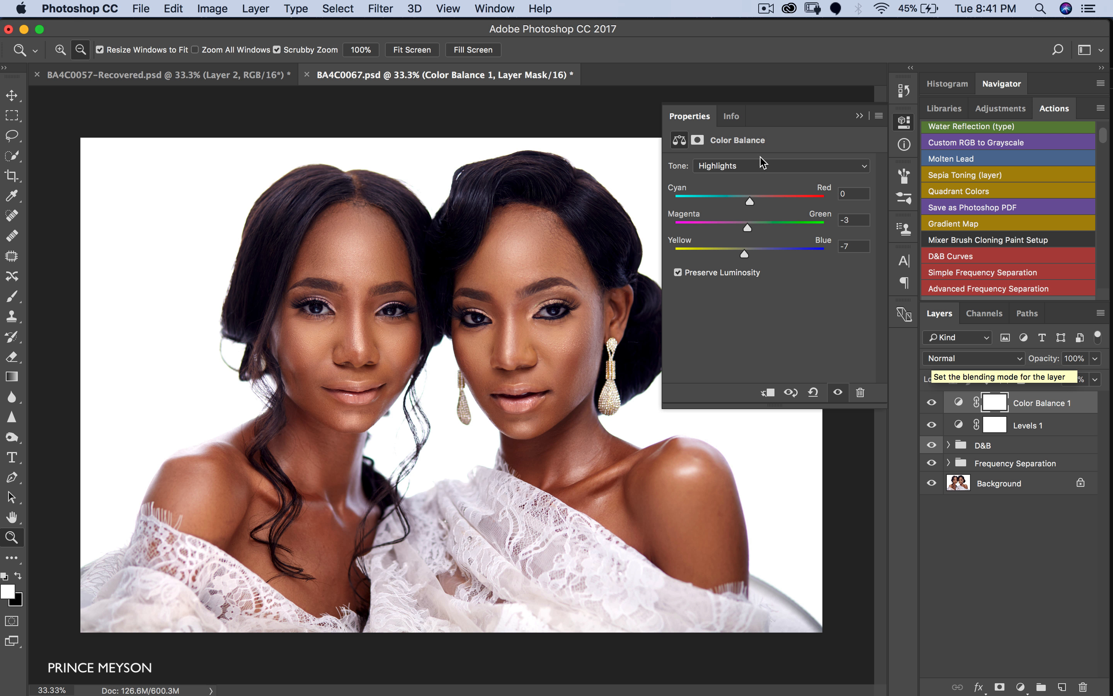
- Set the Color Balance midtones to -2 Magenta–Green and -2 Yellow–Blue
left_click(741, 167)
left_click(740, 154)
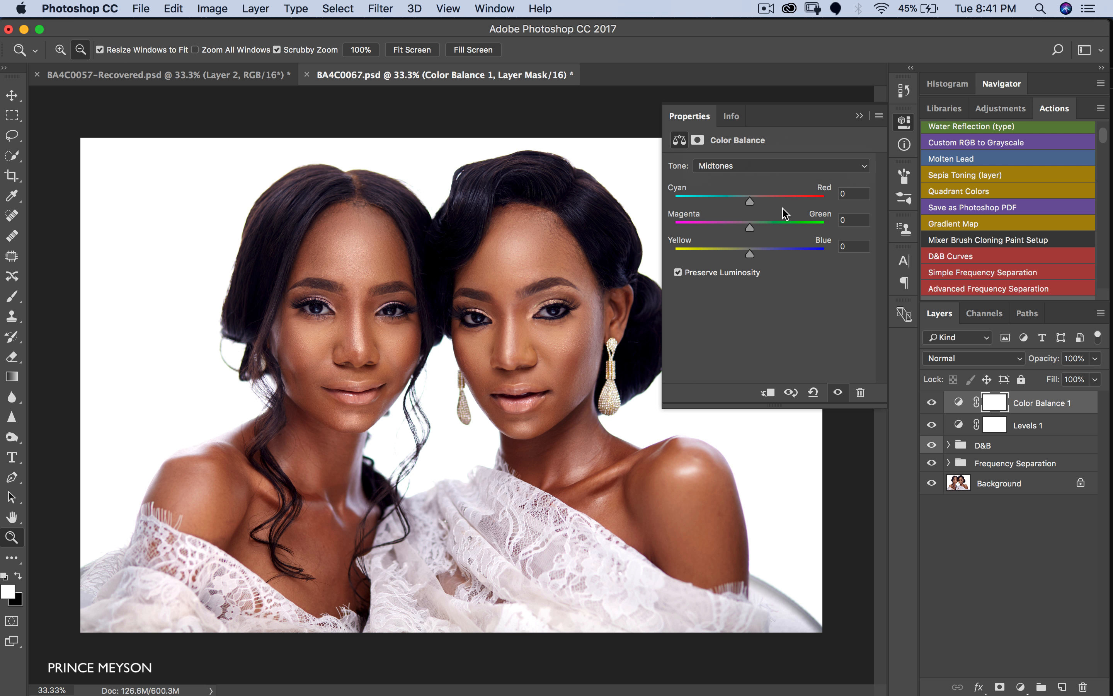
left_click_drag(747, 254, 748, 234)
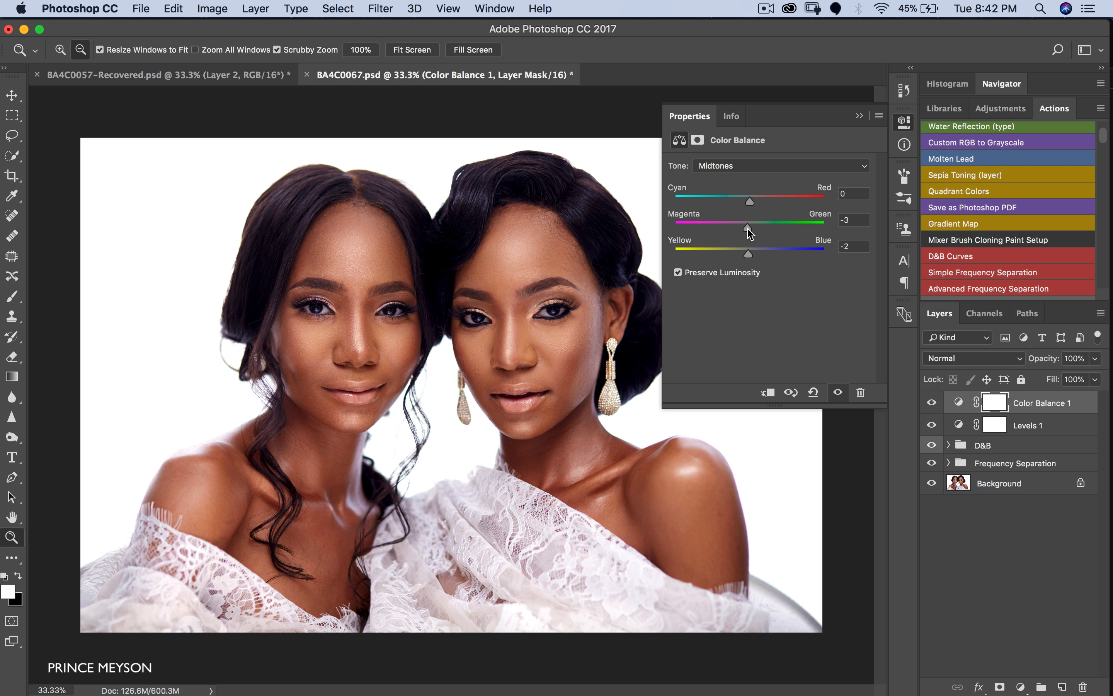
left_click(859, 116)
- Compare the portrait with the Color Balance adjustment off and on, both as a whole and close up on the faces
left_click(653, 368)
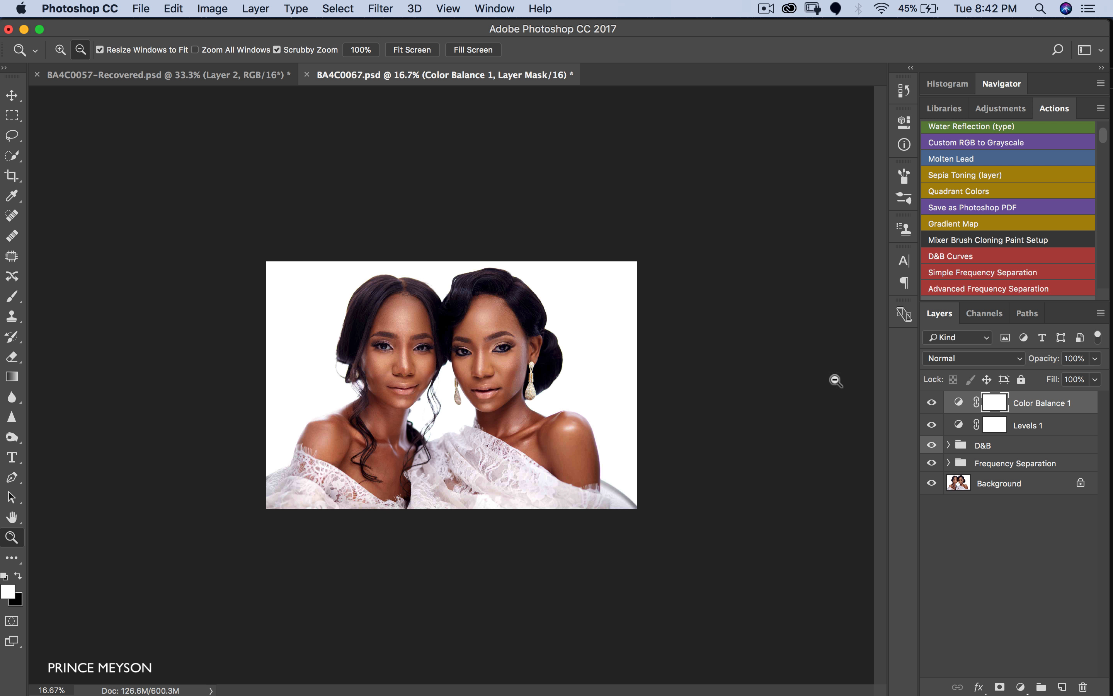
left_click(931, 404)
left_click(931, 405)
left_click_drag(532, 391, 815, 373)
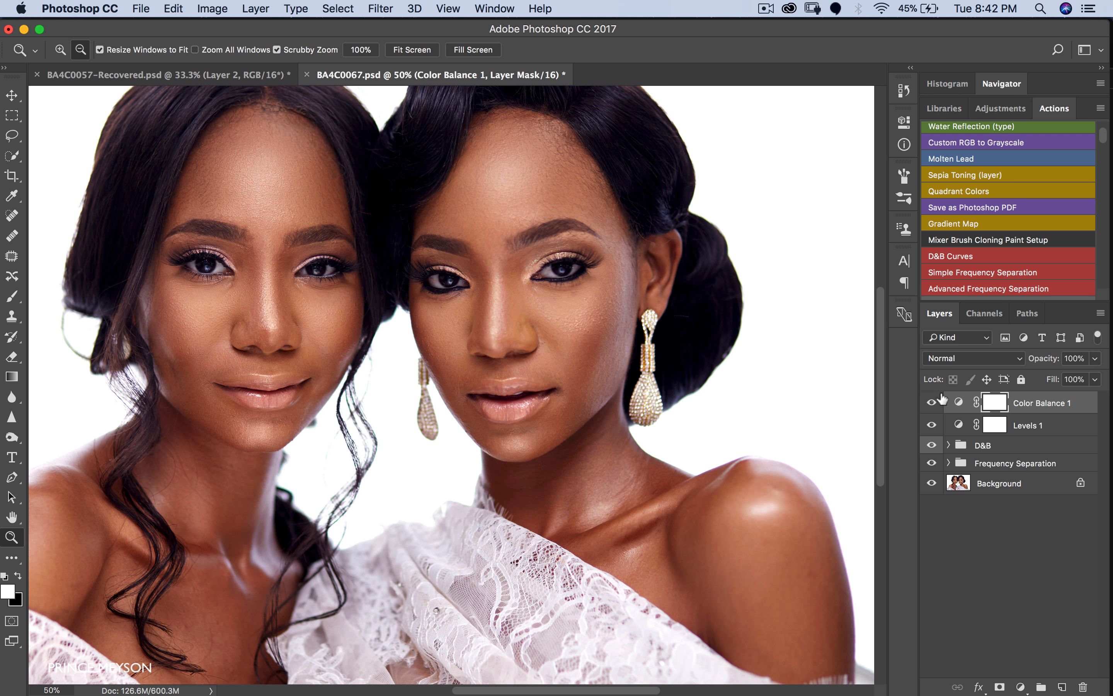
left_click(931, 404)
left_click(932, 404)
- Reopen the Color Balance settings and set Magenta–Green to -1 for both the highlights and the midtones
double_click(960, 403)
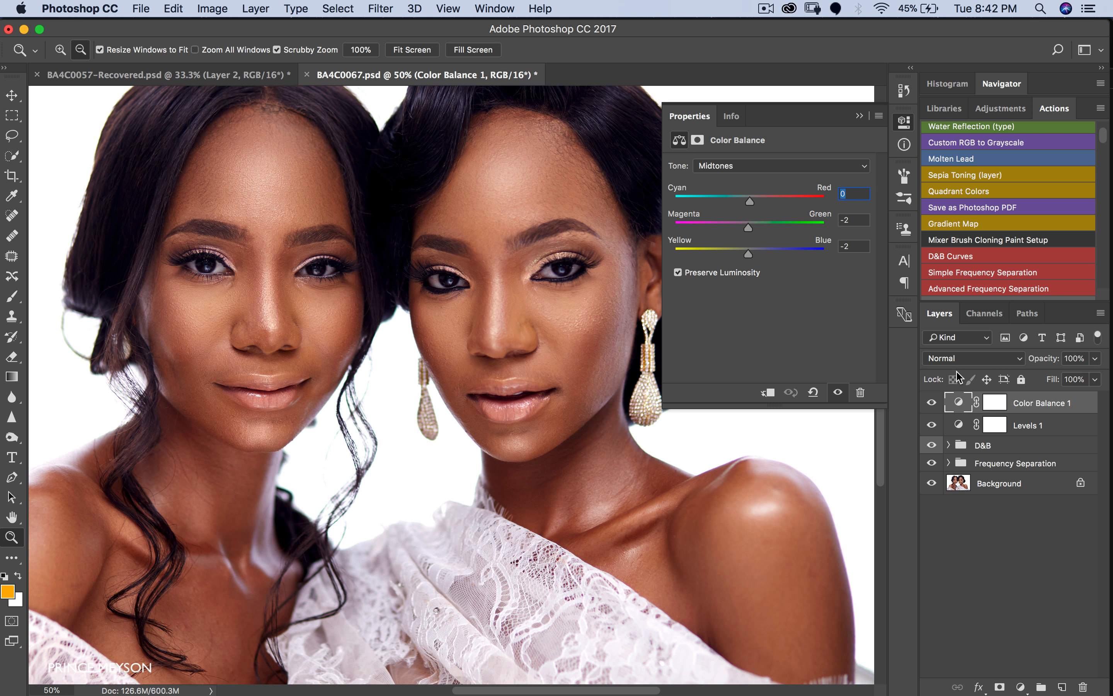
left_click(728, 166)
left_click(734, 181)
left_click(757, 169)
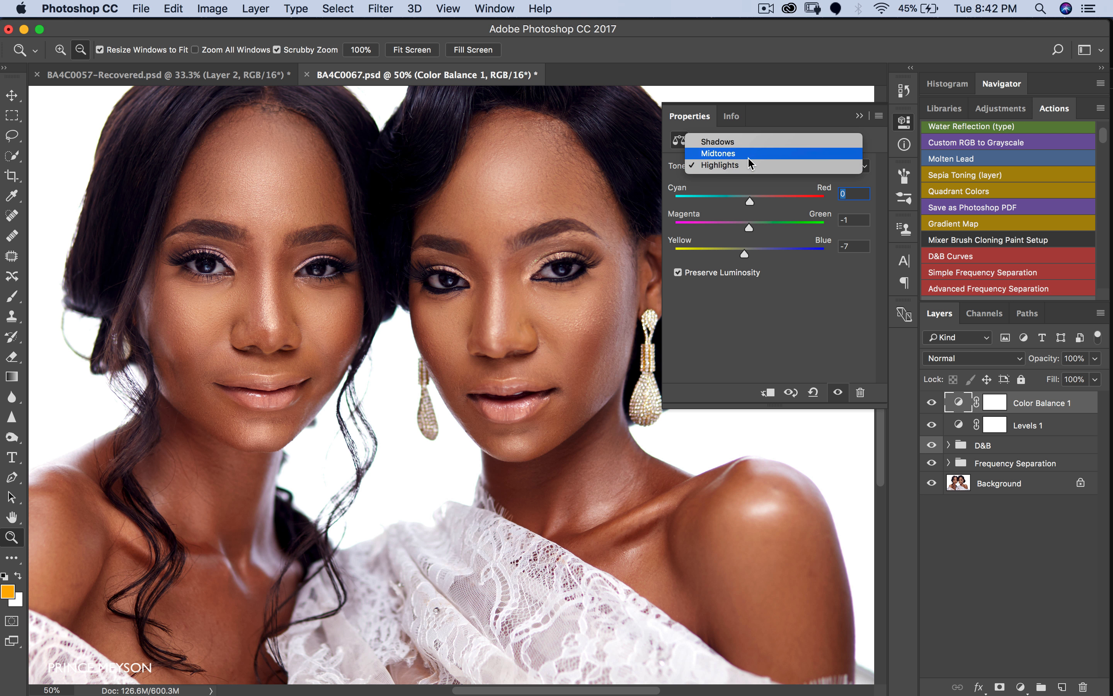
left_click(749, 155)
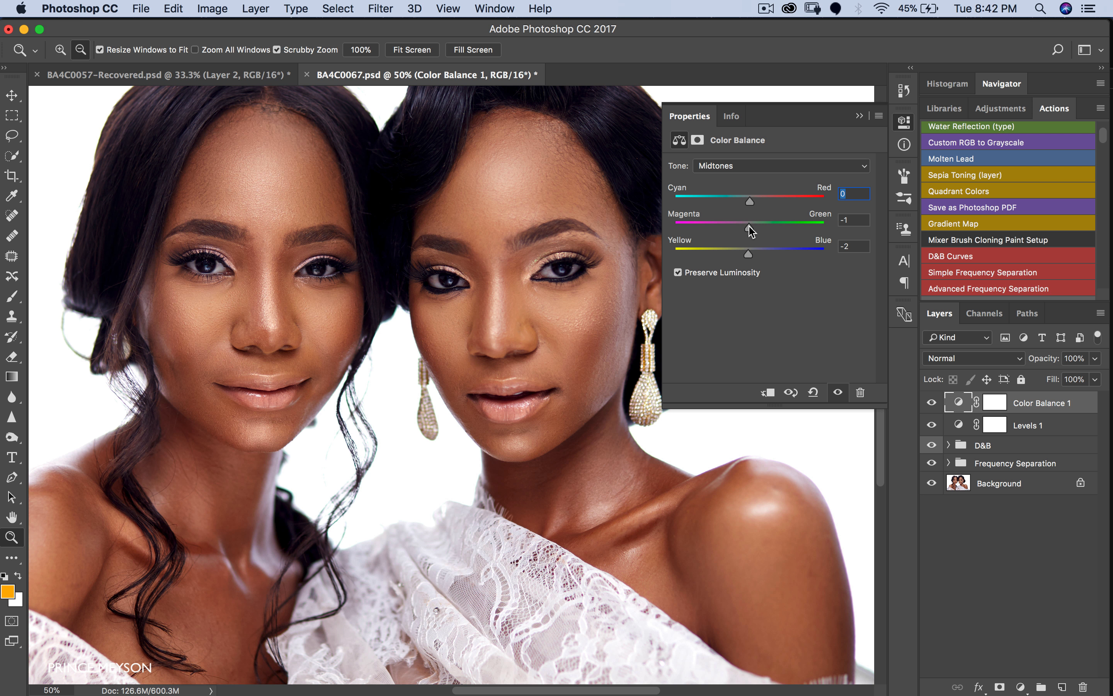
left_click(859, 116)
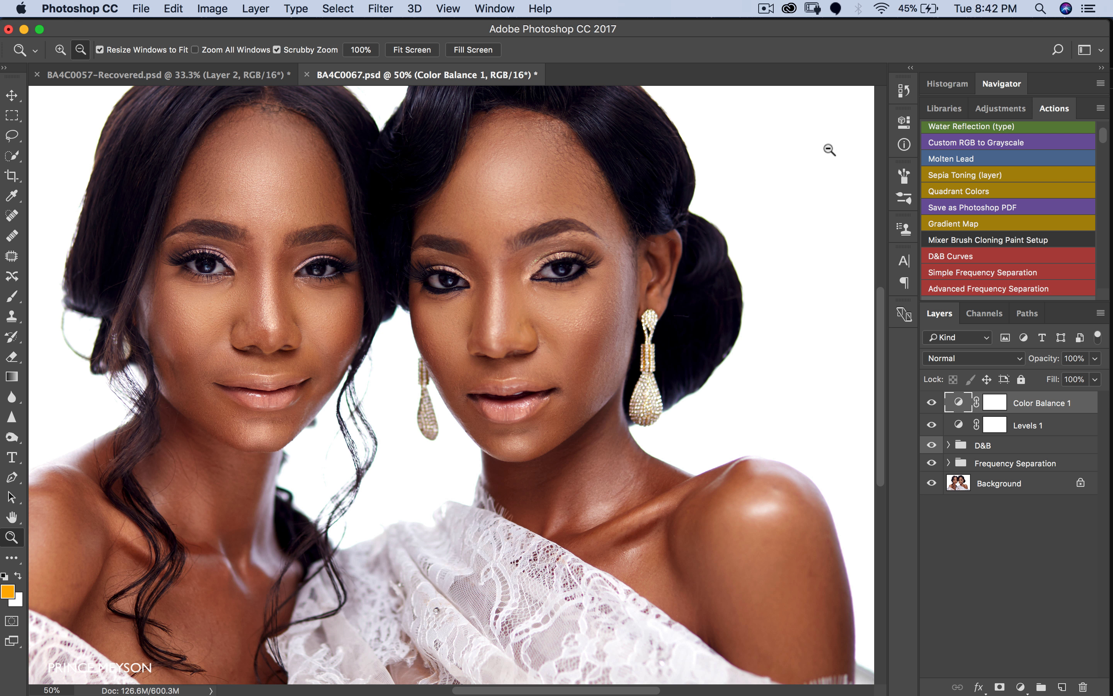
- Judge the refined Color Balance by toggling its visibility and viewing the portrait at several magnifications
left_click(653, 310)
left_click(931, 402)
left_click(931, 402)
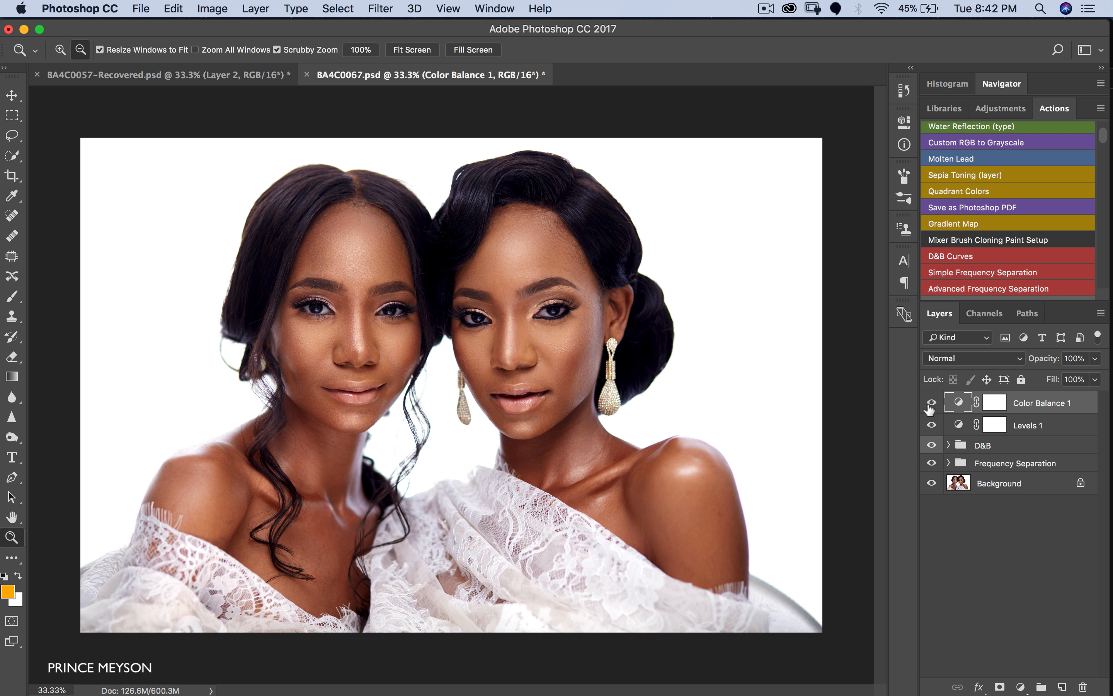
left_click(931, 401)
left_click(932, 401)
left_click(434, 361, "alt")
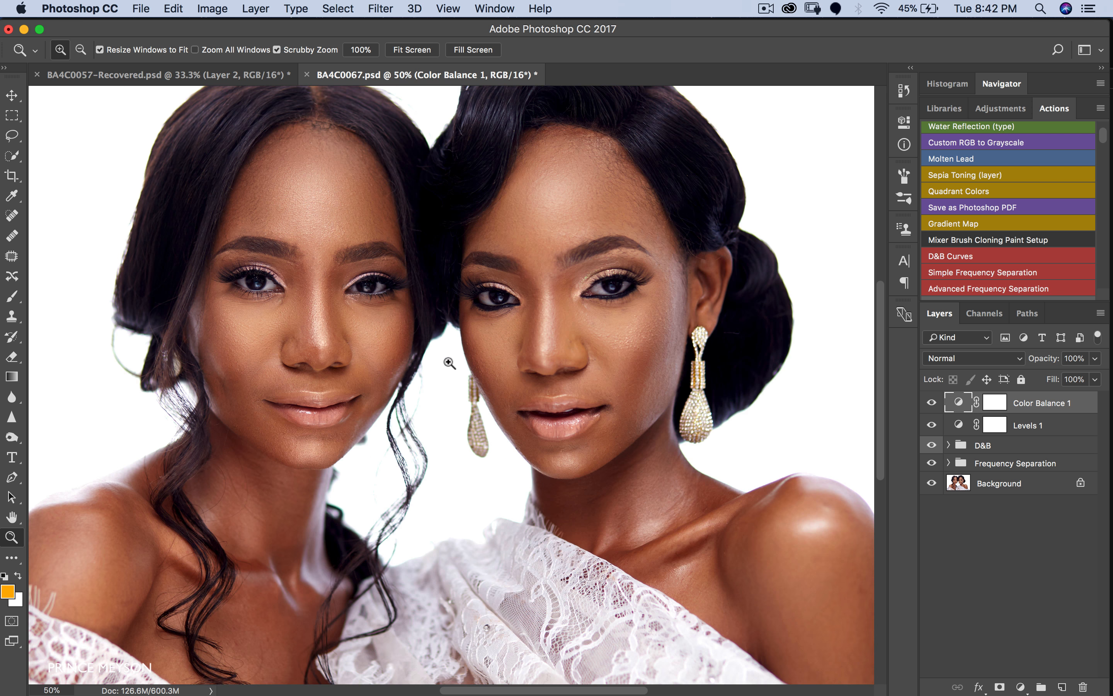
left_click(444, 360)
left_click(472, 360)
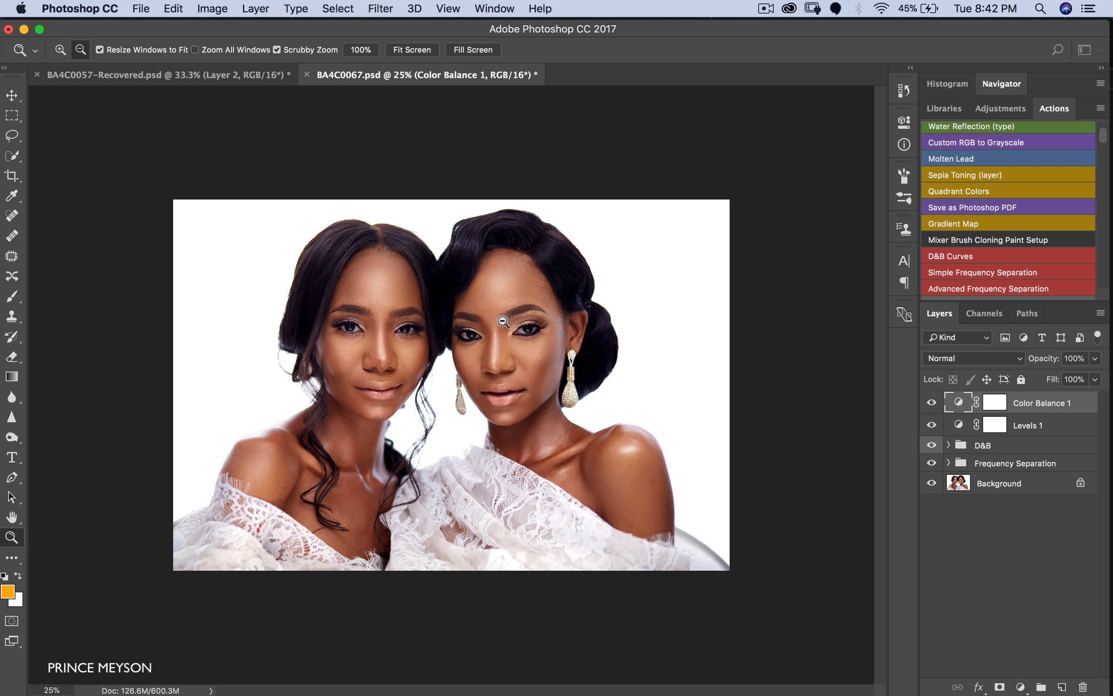
left_click(932, 402)
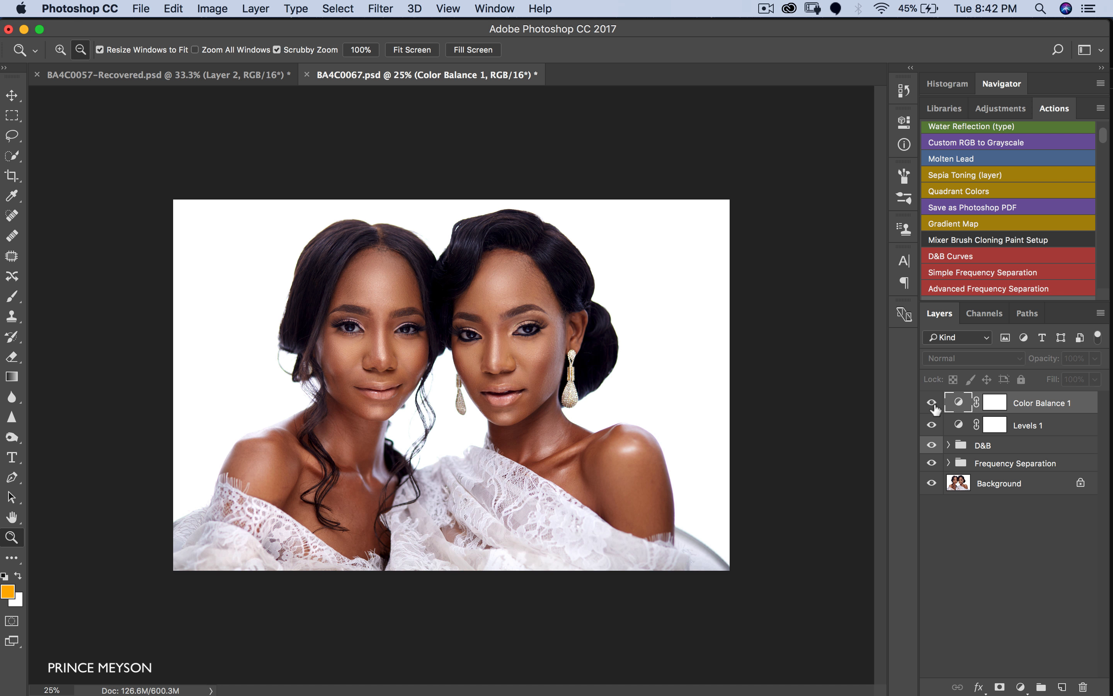
left_click(932, 402)
left_click(931, 402)
left_click(932, 402)
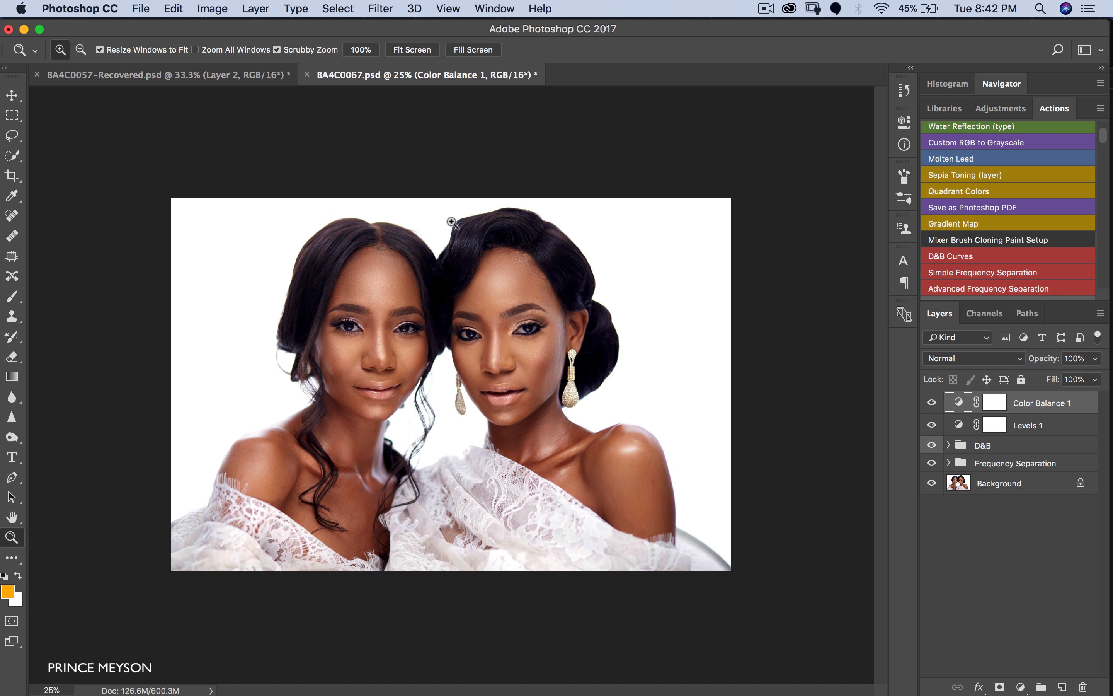
- Add a new empty layer above Color Balance and set the Clone Stamp to sample all layers
left_click(467, 241)
left_click(466, 207)
scroll(462, 251, "up", 2)
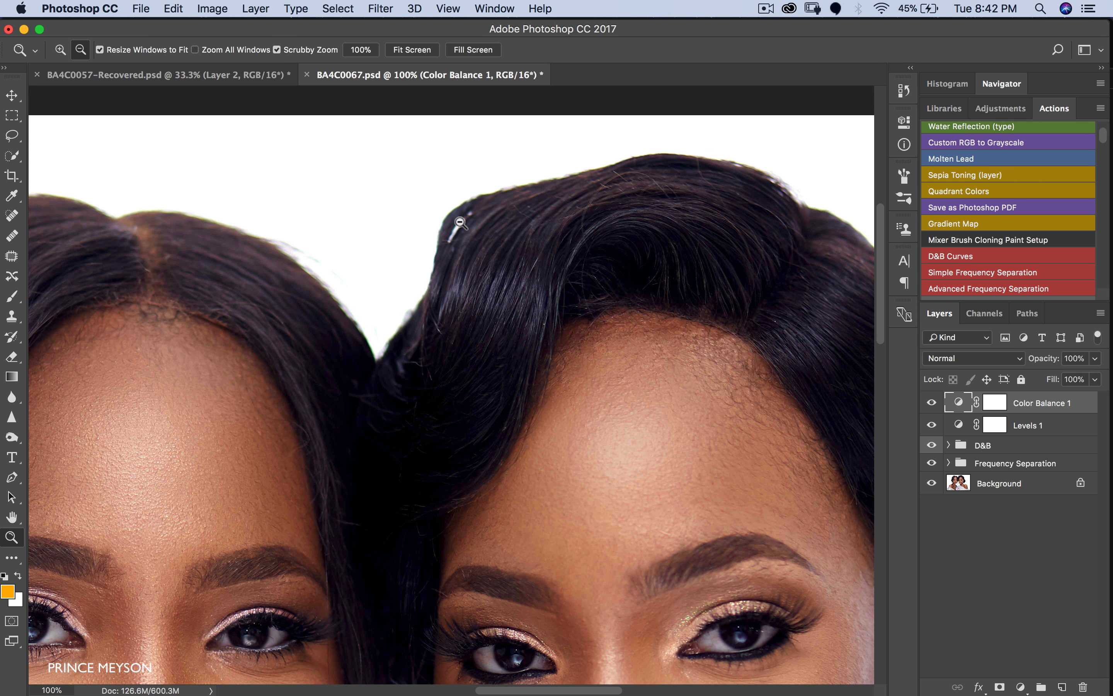
left_click(474, 245)
left_click(474, 245)
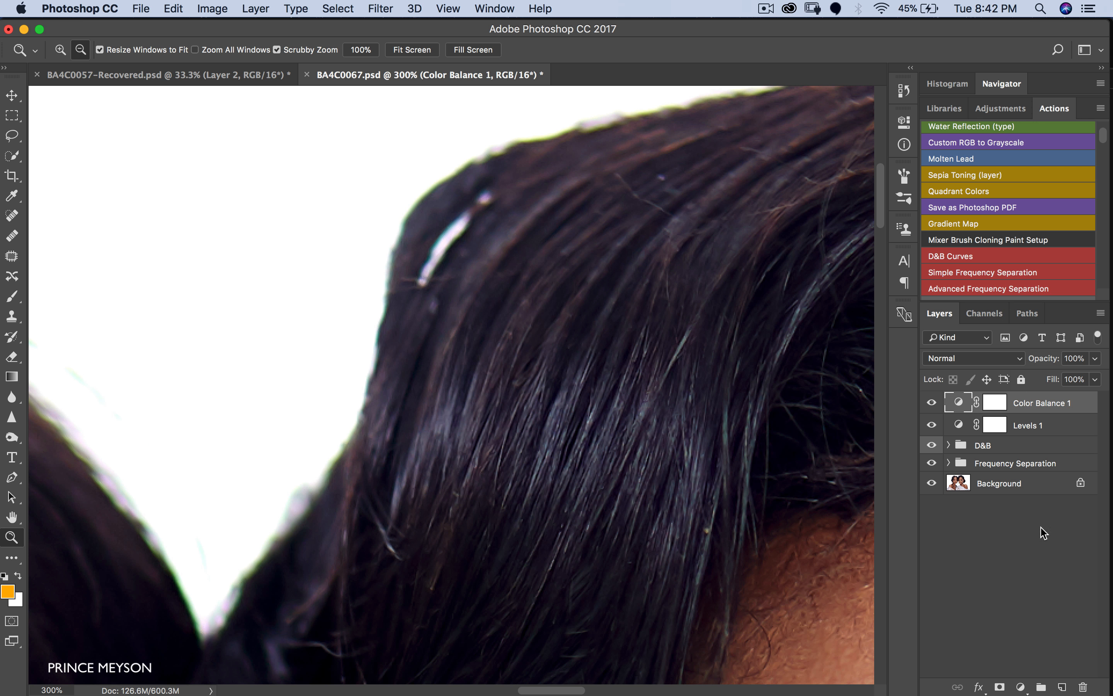
left_click(1061, 687)
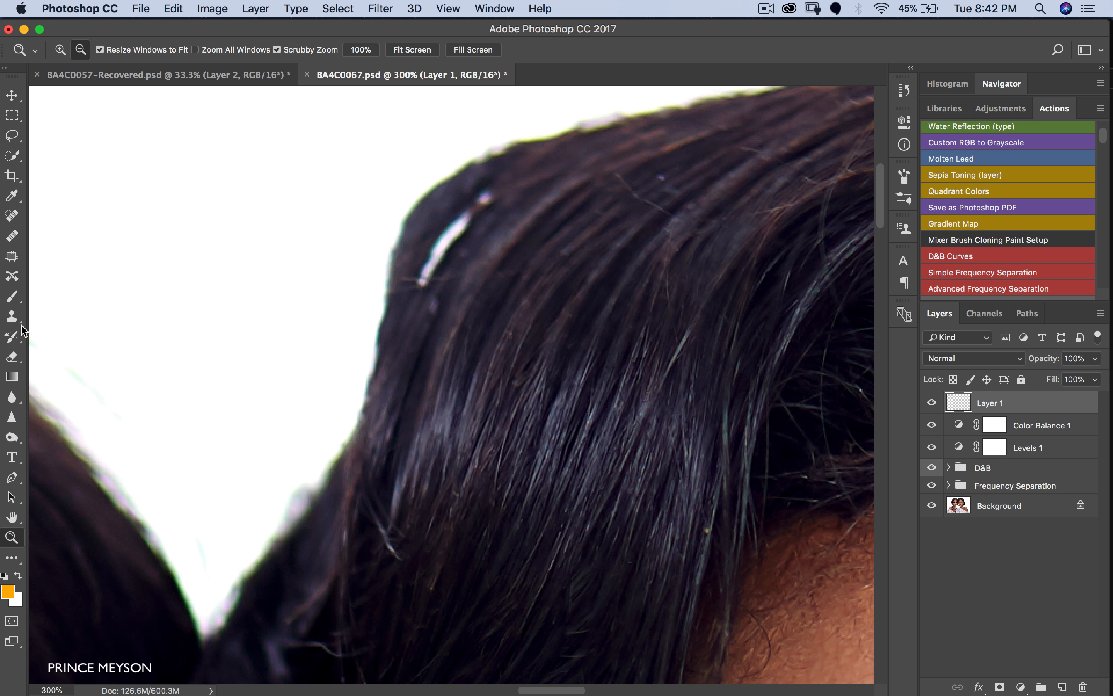
left_click(13, 315)
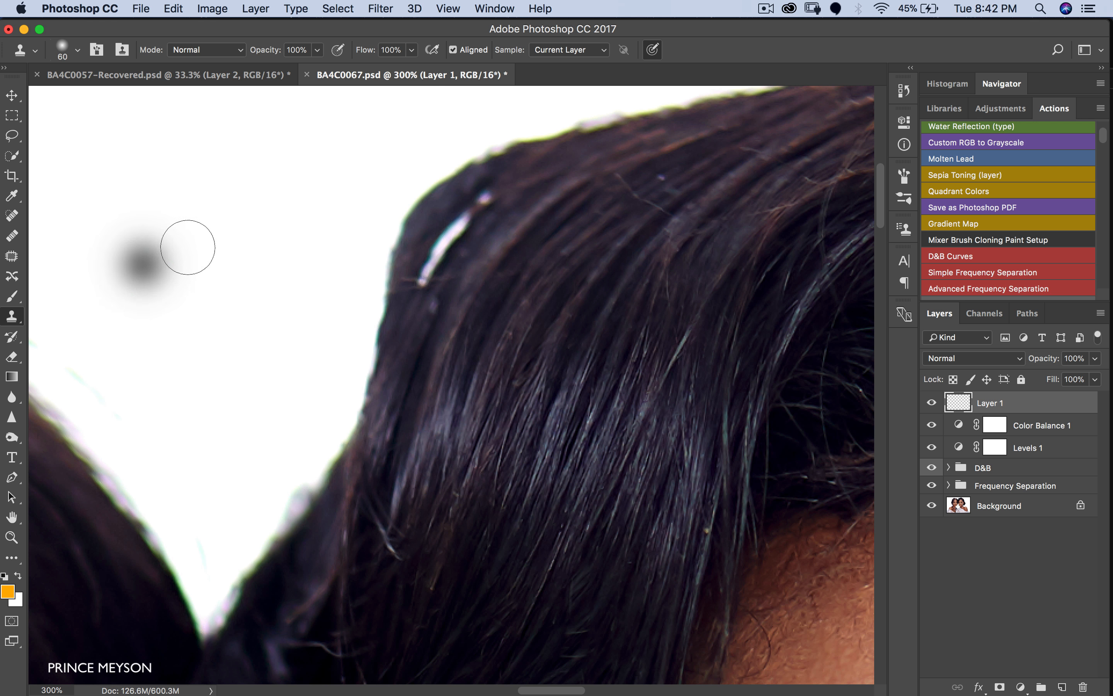
left_click(575, 49)
left_click(569, 72)
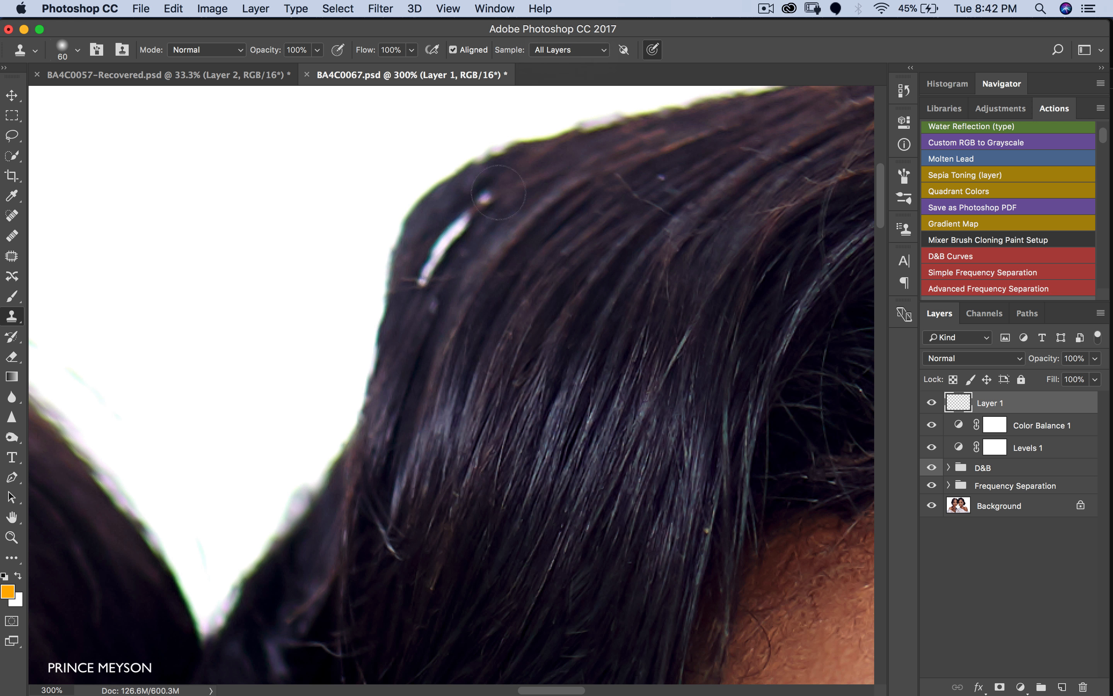
- Clone nearby dark hair over the white streak near the hairline edge of the woman with the updo, checking the whole image
left_click(468, 278, "alt")
mouse_move(431, 276)
left_mouse_down()
mouse_move(477, 203)
mouse_move(467, 229)
left_mouse_up()
key("z")
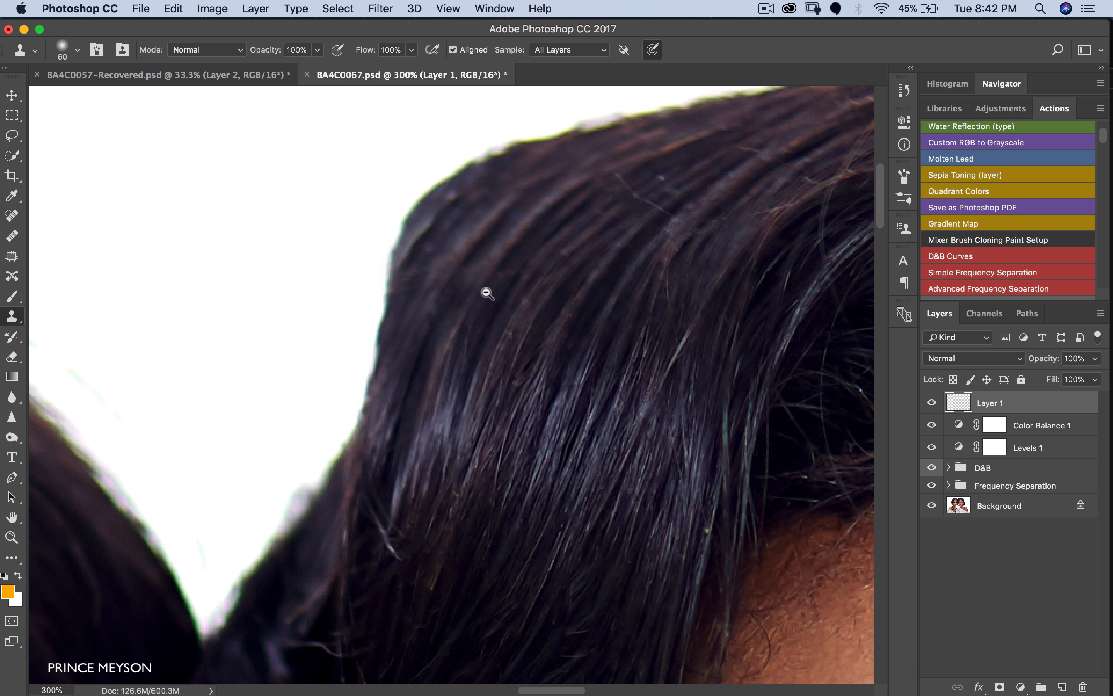
left_click(526, 279, "alt")
left_click(527, 278, "alt")
left_click(530, 278, "alt")
left_click(534, 278, "alt")
left_click(534, 277, "alt")
key("s")
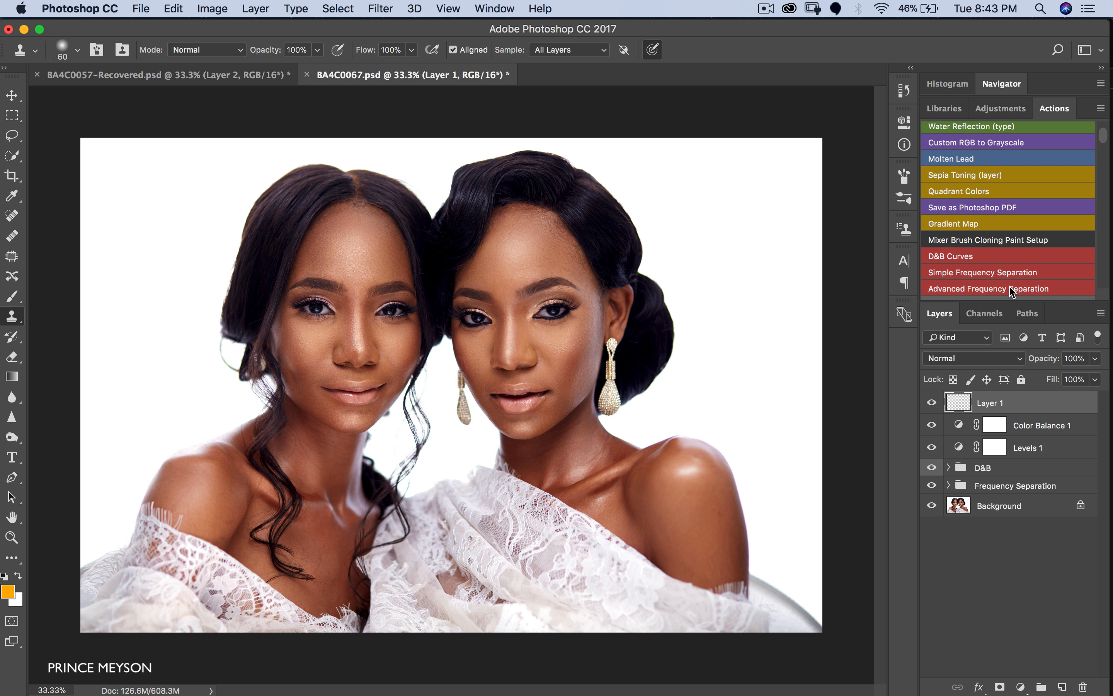
- Stamp all visible layers into a new merged layer on top and open the Liquify filter on it
key("super+alt+shift+e")
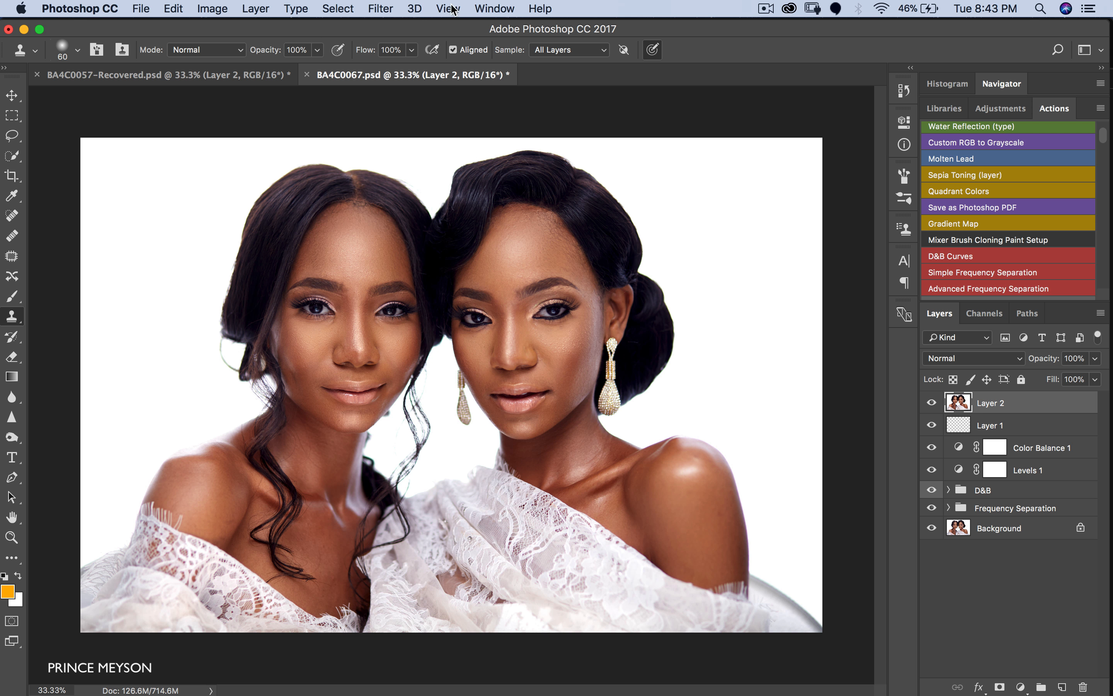
left_click(380, 10)
left_click(423, 137)
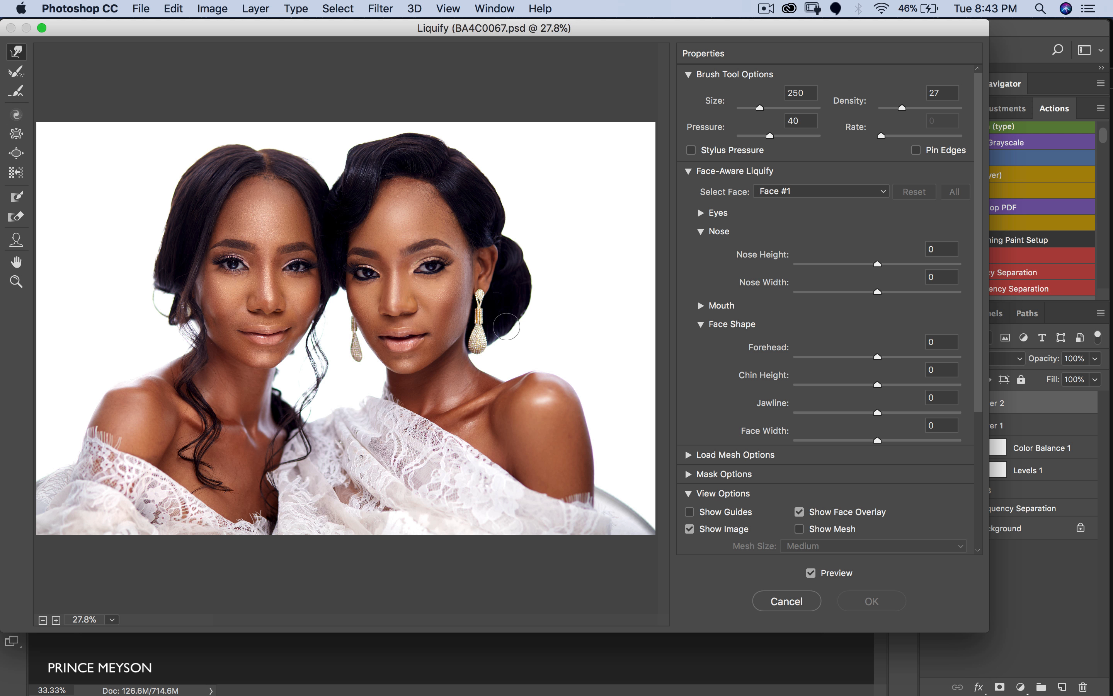
- Nudge the hair edge beside the earring of the woman with the updo, using a warp brush of size 175
key("bracketleft")
key("bracketleft")
key("bracketleft")
left_click(498, 339)
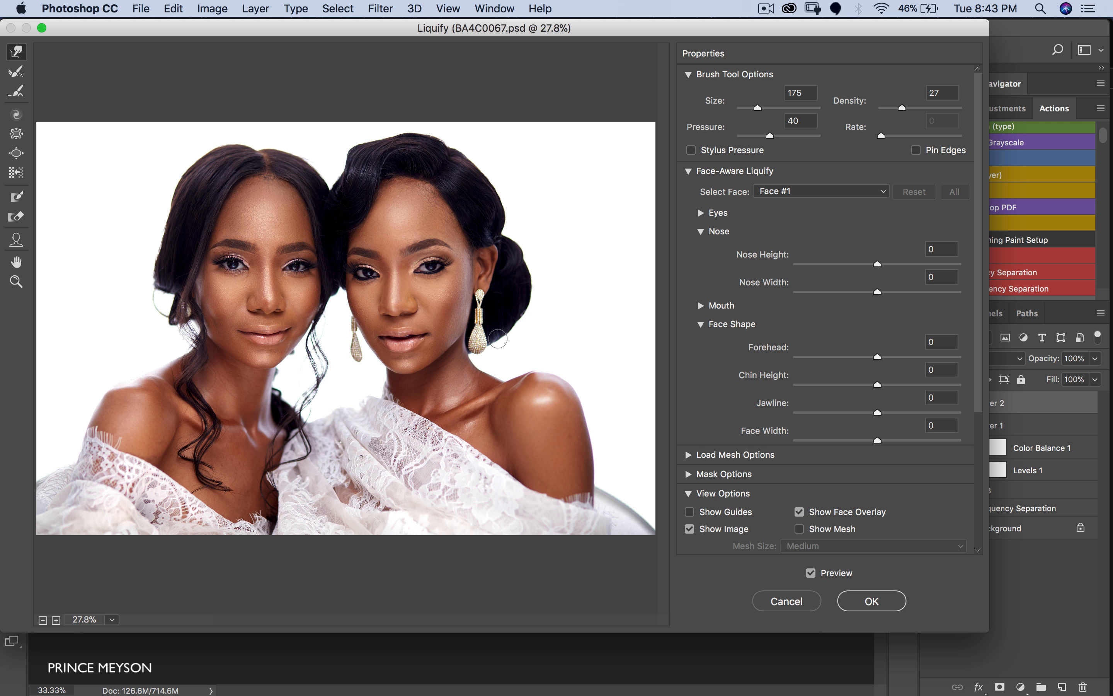
- Enlarge the warp brush and push the hair outline slightly upward at the crown where the two heads meet
key("bracketright")
key("bracketright")
key("bracketright")
key("bracketright")
key("bracketright")
key("bracketright")
key("bracketright")
key("bracketright")
key("bracketleft")
key("bracketleft")
key("bracketleft")
key("bracketleft")
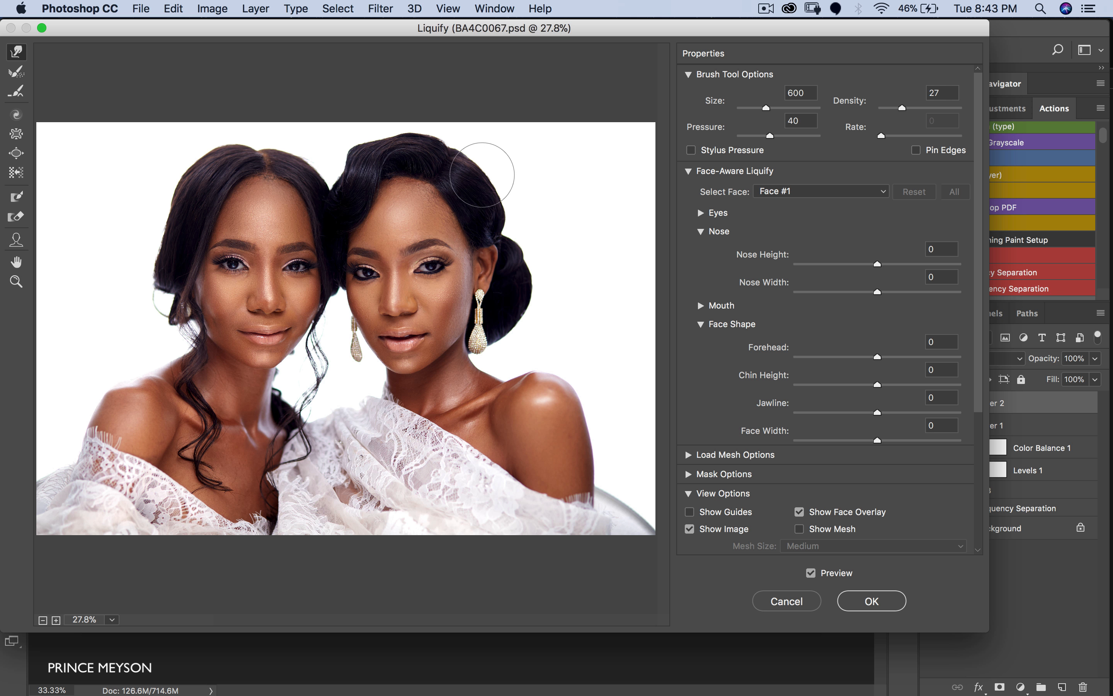
key("bracketleft")
key("bracketleft")
key("bracketright")
key("bracketright")
key("bracketright")
key("bracketright")
left_click_drag(343, 174, 348, 156)
- Adjust the warp brush between sizes 800 and 1100 for shaping the outer hair outlines, finishing at size 900
key("bracketright")
key("bracketright")
key("bracketright")
key("bracketright")
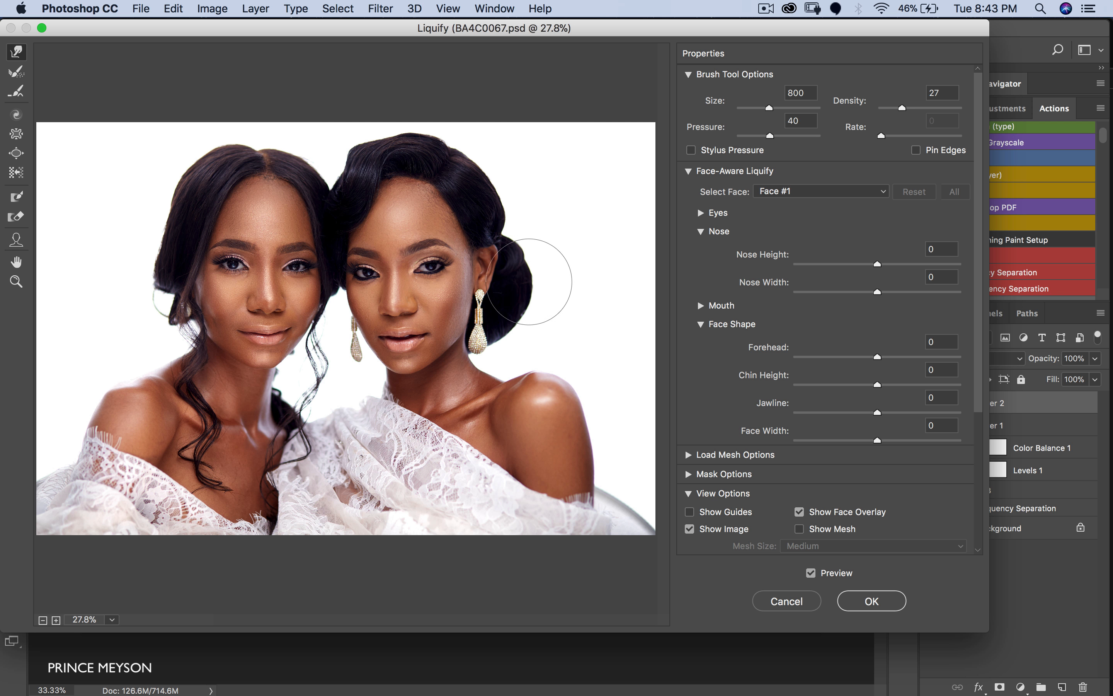
key("bracketright")
key("bracketright")
key("bracketright")
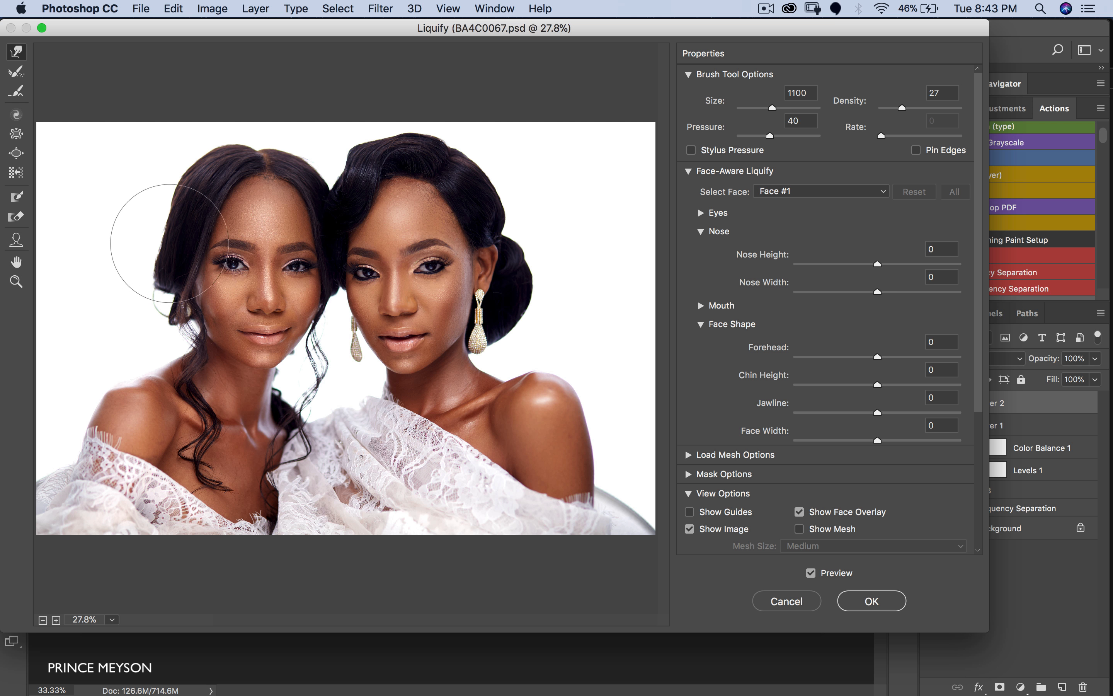
key("bracketleft")
key("bracketleft")
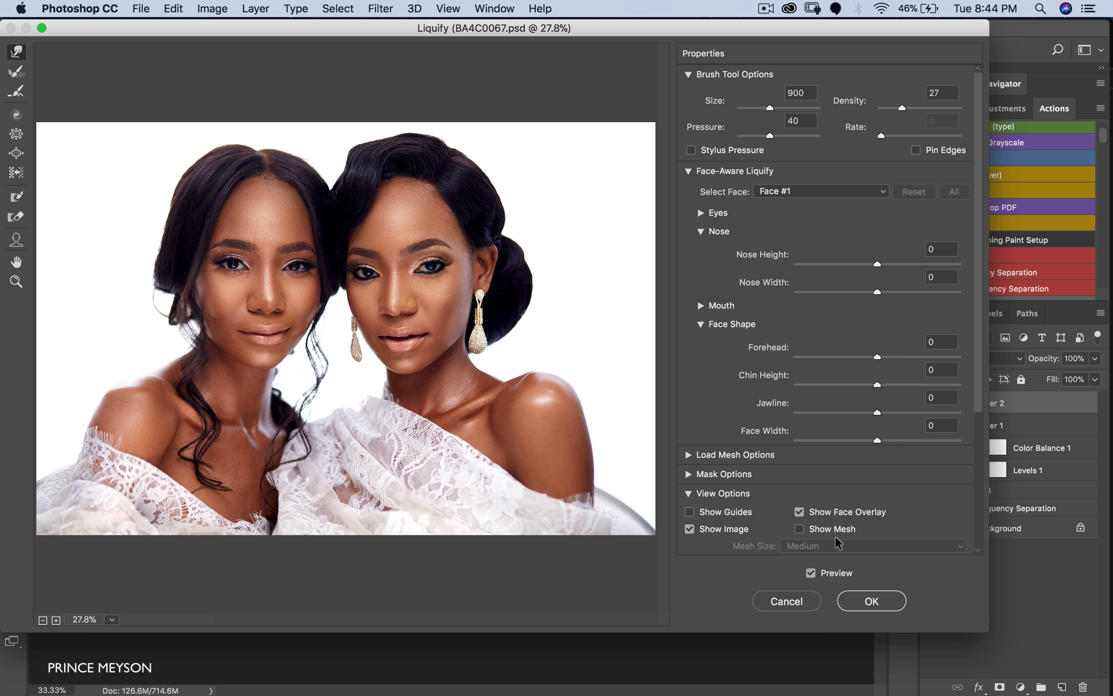
- Compare the hair warping with the original by toggling the Liquify preview several times
left_click(811, 573)
left_click(811, 572)
left_click(811, 573)
left_click(811, 573)
left_click(811, 573)
left_click(810, 572)
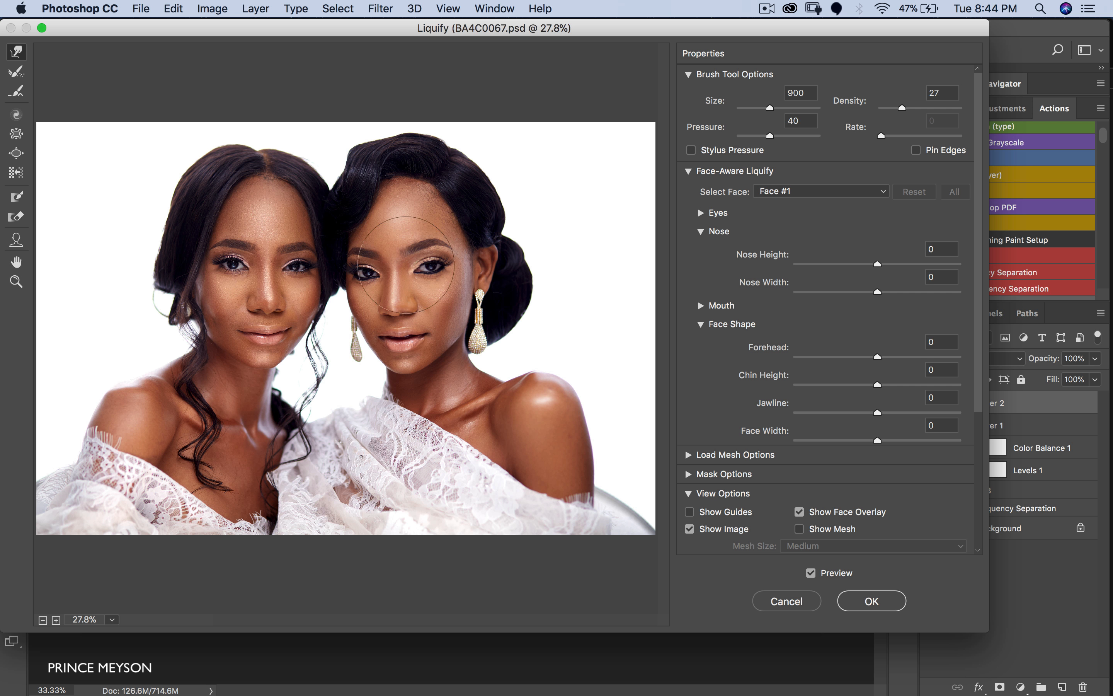
- Set Face #2's nose width to -34 and nose height to 22, check the preview and apply Liquify
left_click(792, 193)
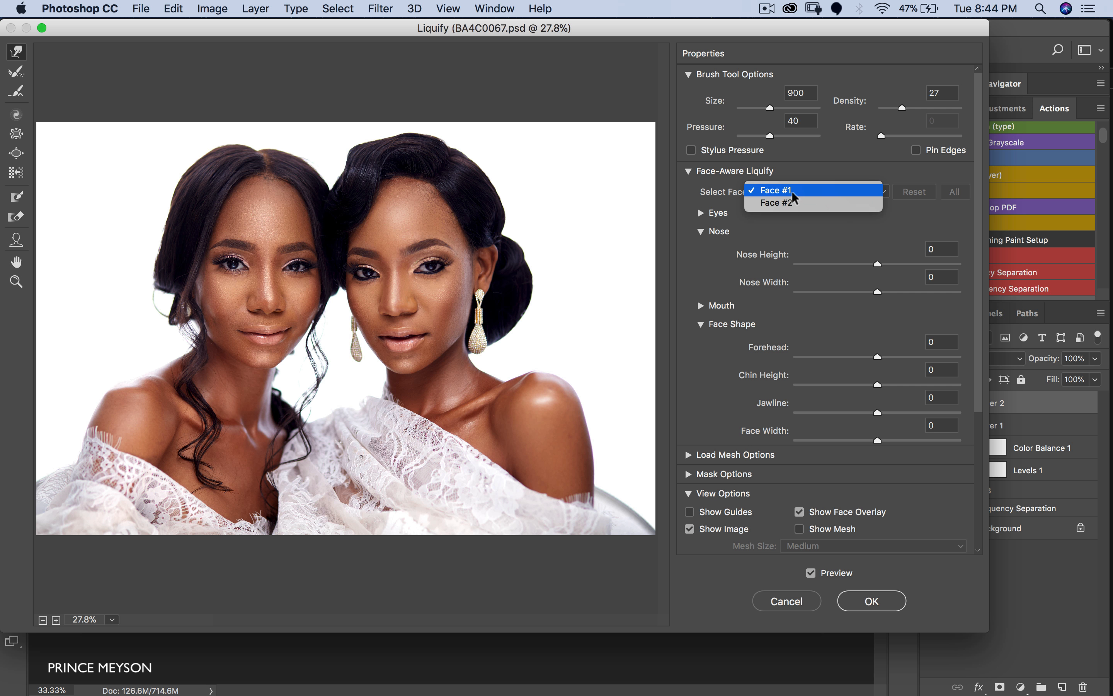
left_click(788, 203)
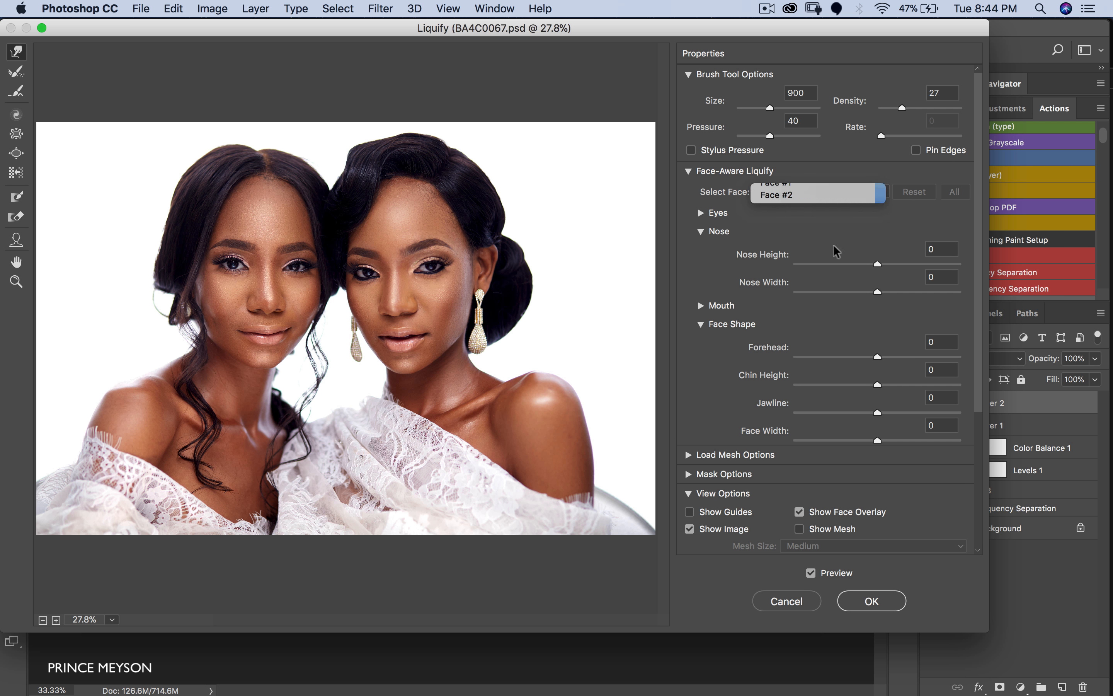
left_click_drag(877, 292, 894, 264)
left_click(877, 264)
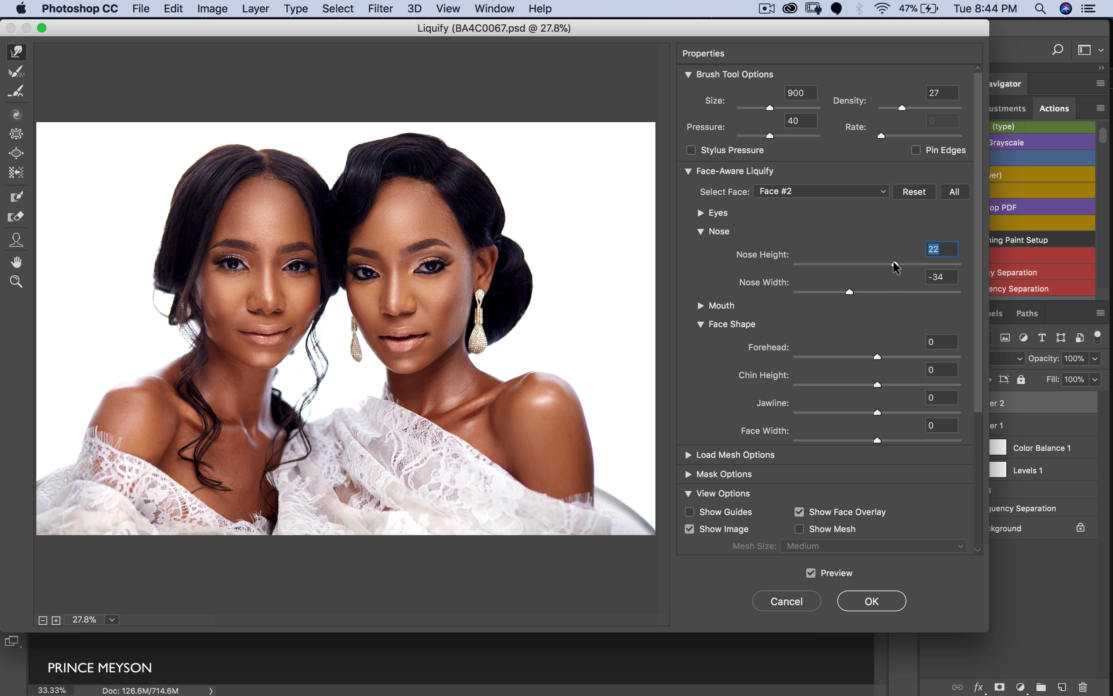
left_click(810, 573)
left_click(811, 573)
left_click(851, 601)
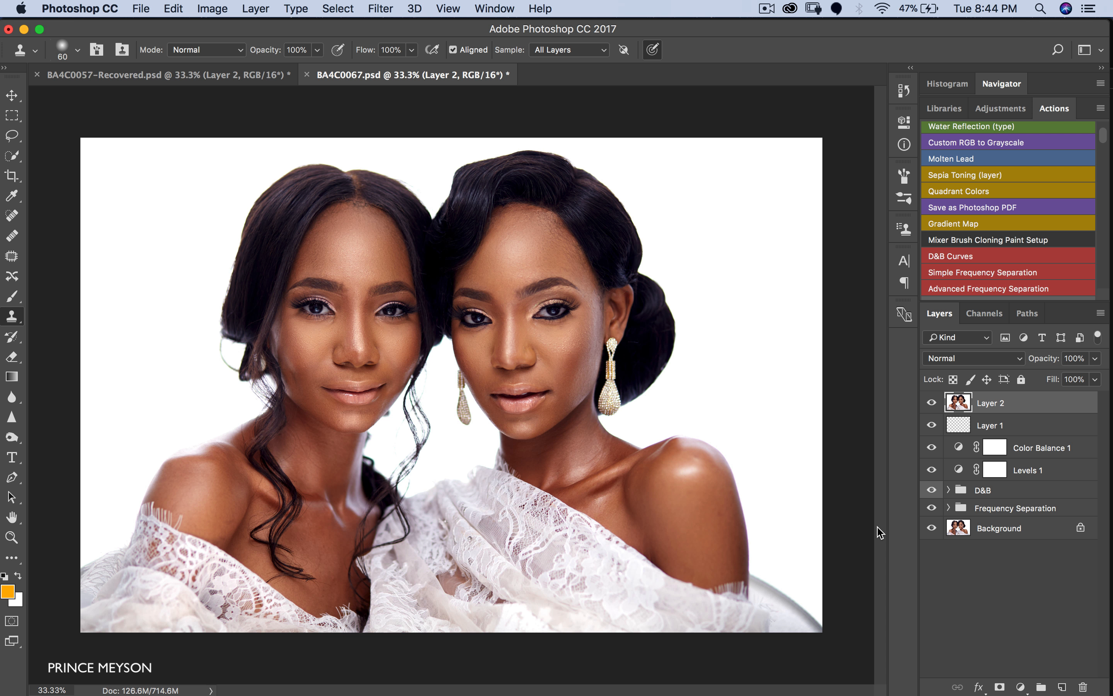
- Merge all layers and groups above Background into one layer, compare it with the original and save the file
left_click(982, 509)
left_click(986, 402, "shift")
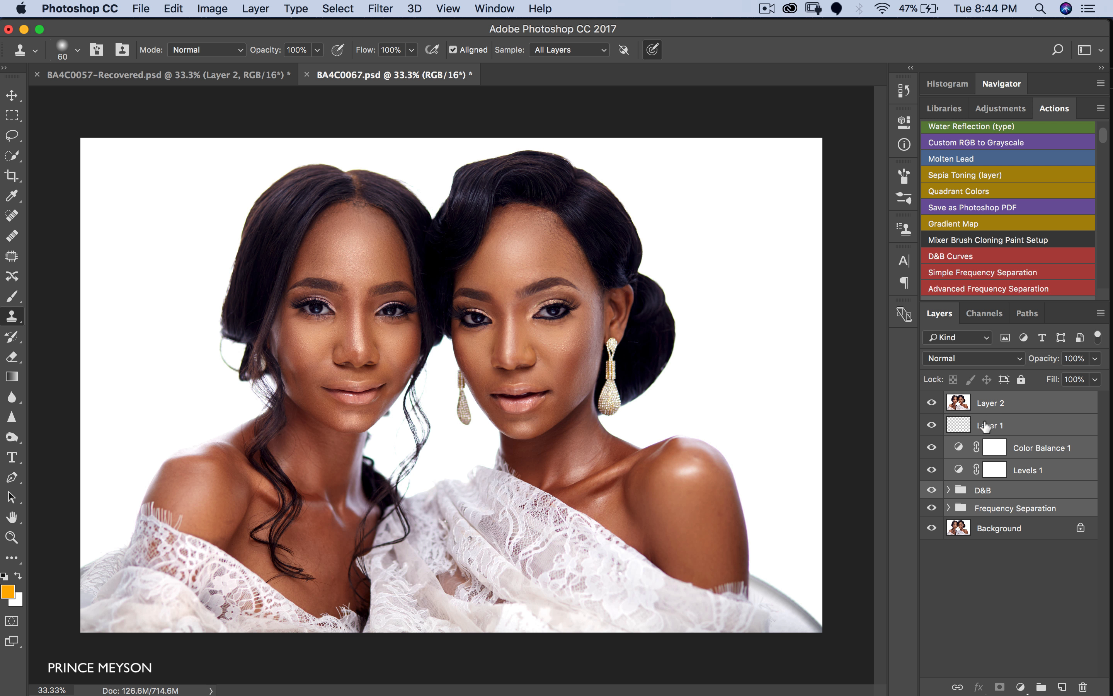
key("super+e")
left_click(931, 404)
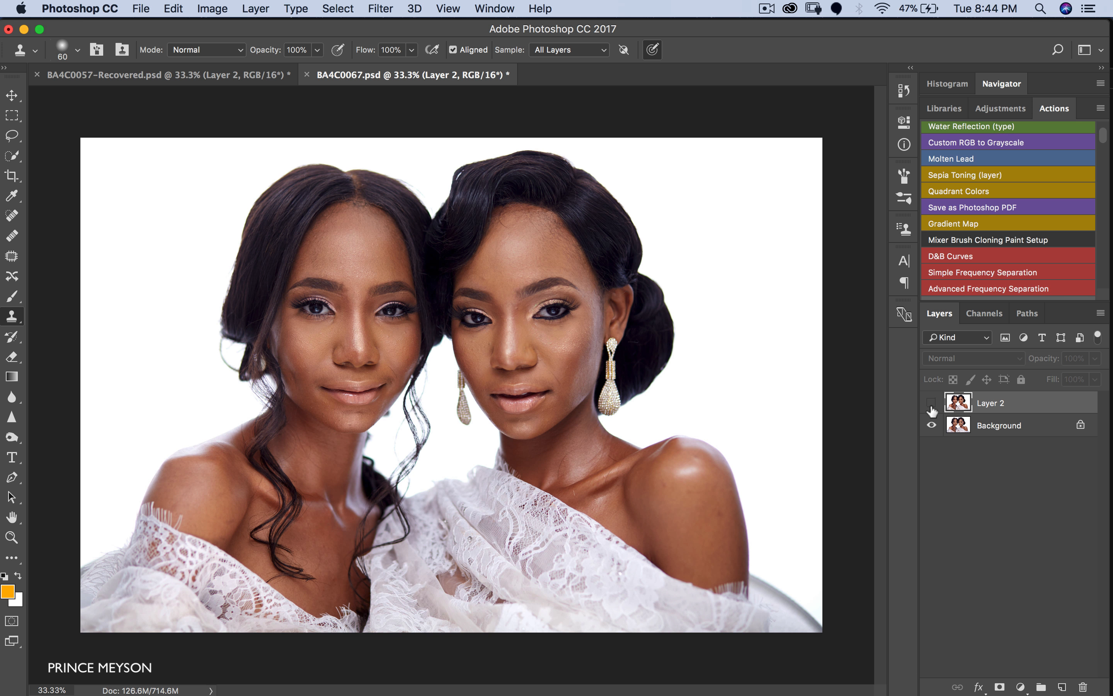
left_click(931, 403)
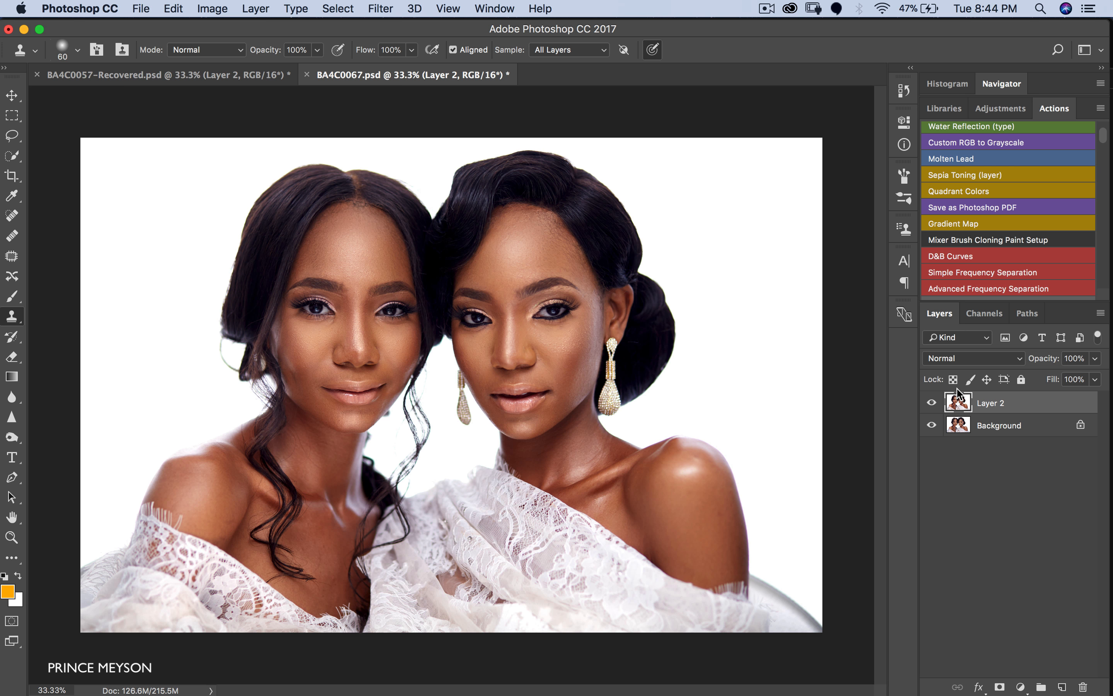
key("super+s")
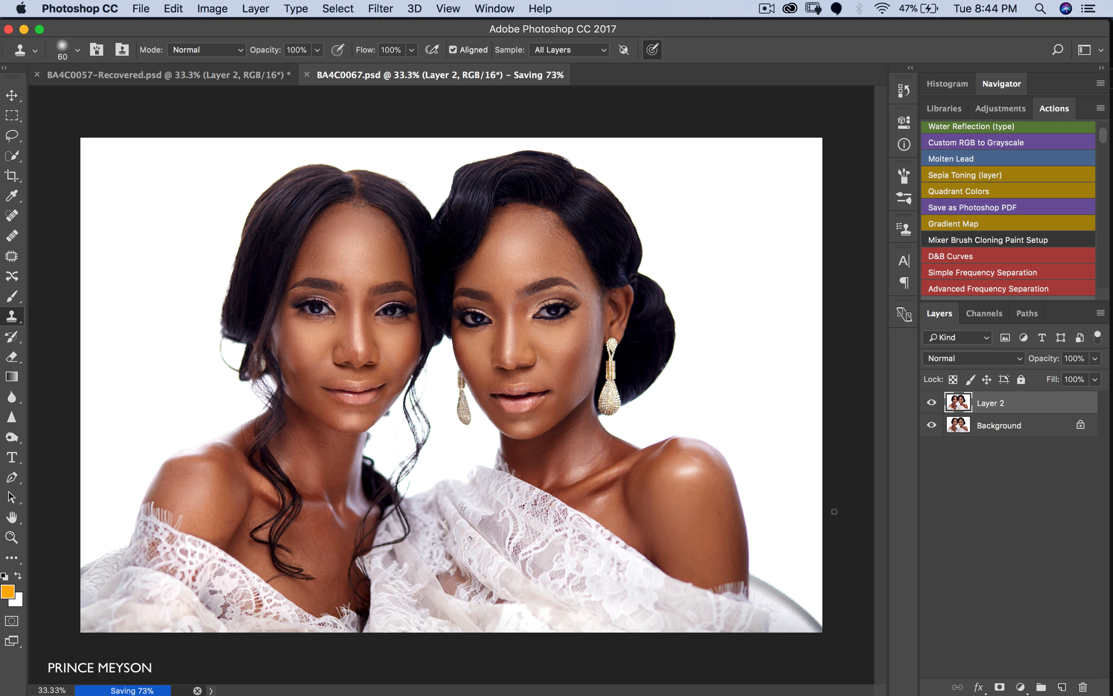
- Add a Hue/Saturation adjustment above the merged layer and lower the Reds saturation to about -9
left_click(1021, 687)
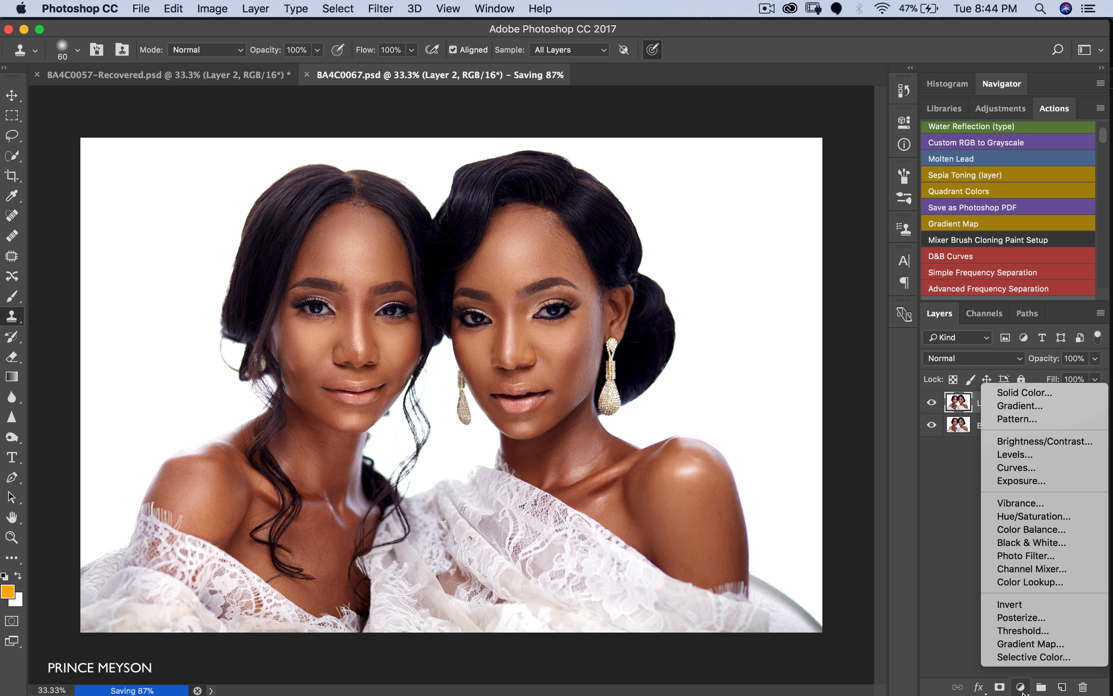
left_click(1023, 516)
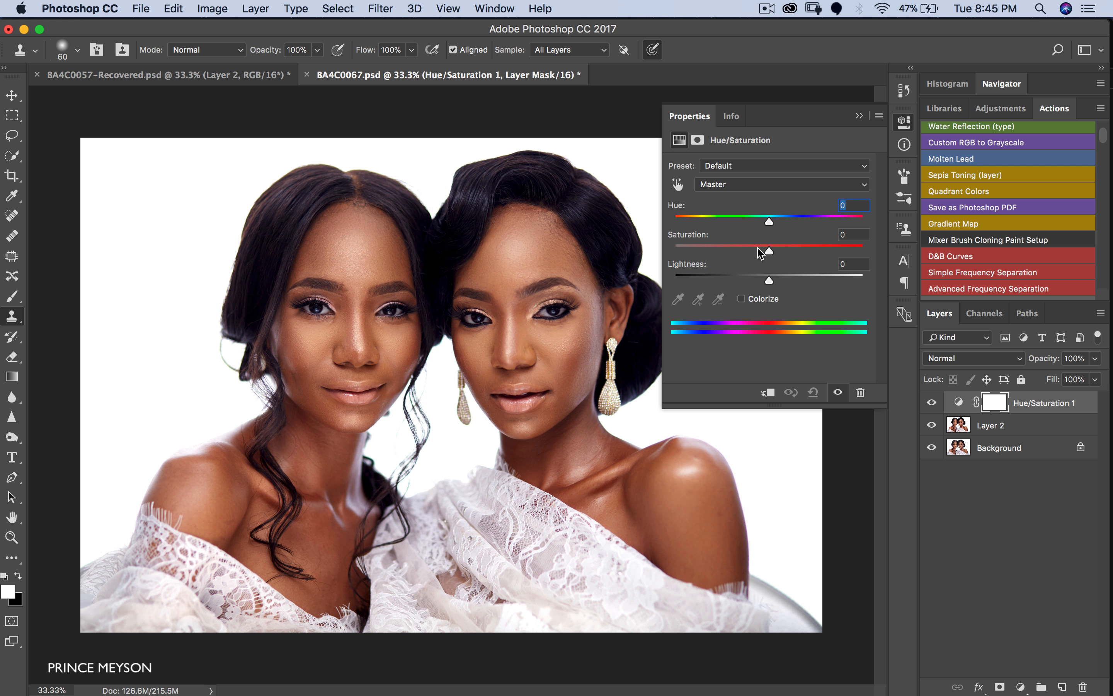
left_click(736, 188)
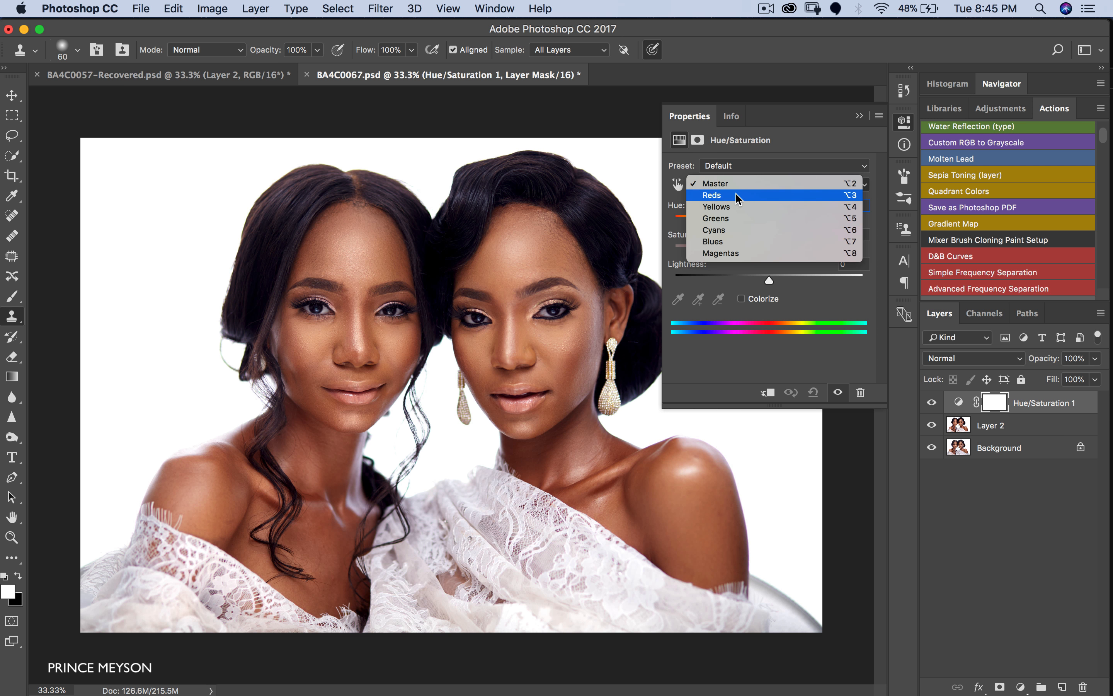
left_click(736, 197)
left_click_drag(769, 251, 761, 253)
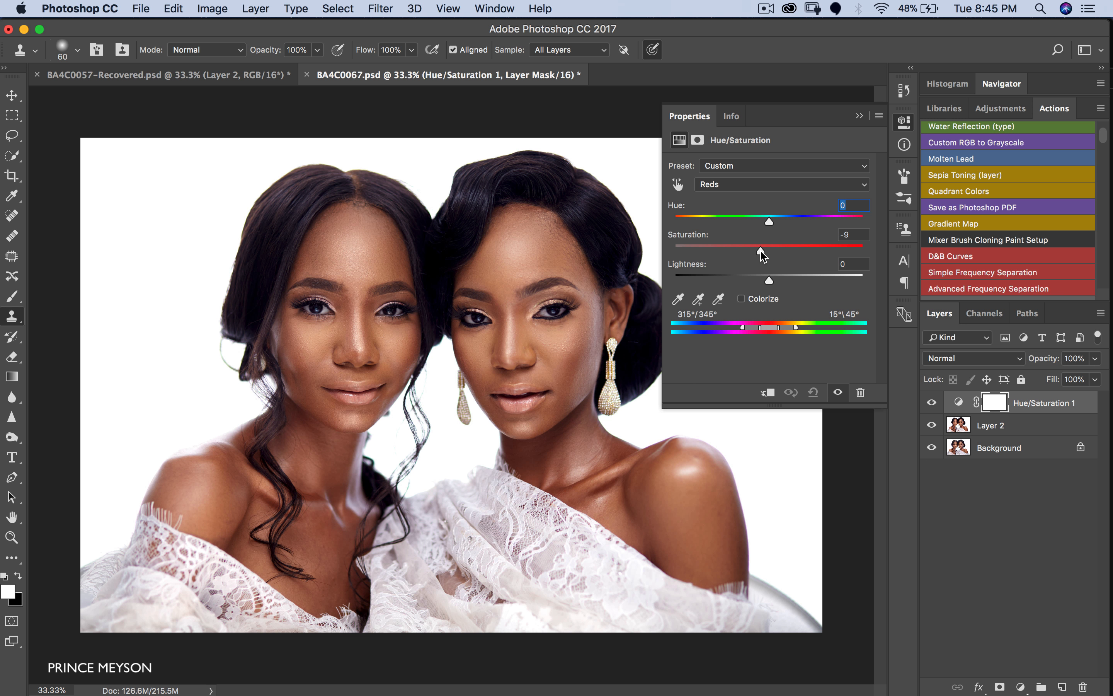
left_click_drag(762, 254, 762, 254)
left_click(858, 116)
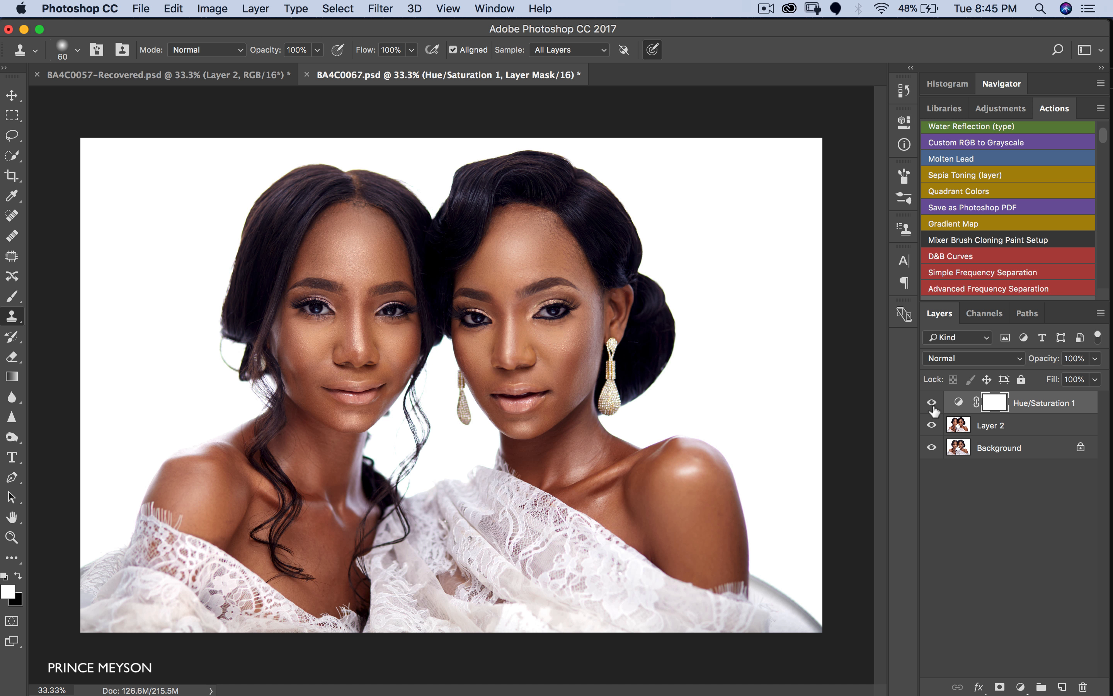
- Merge the Hue/Saturation adjustment with Layer 2, compare the result against Background and save the file
left_click(1003, 433)
key("super+e")
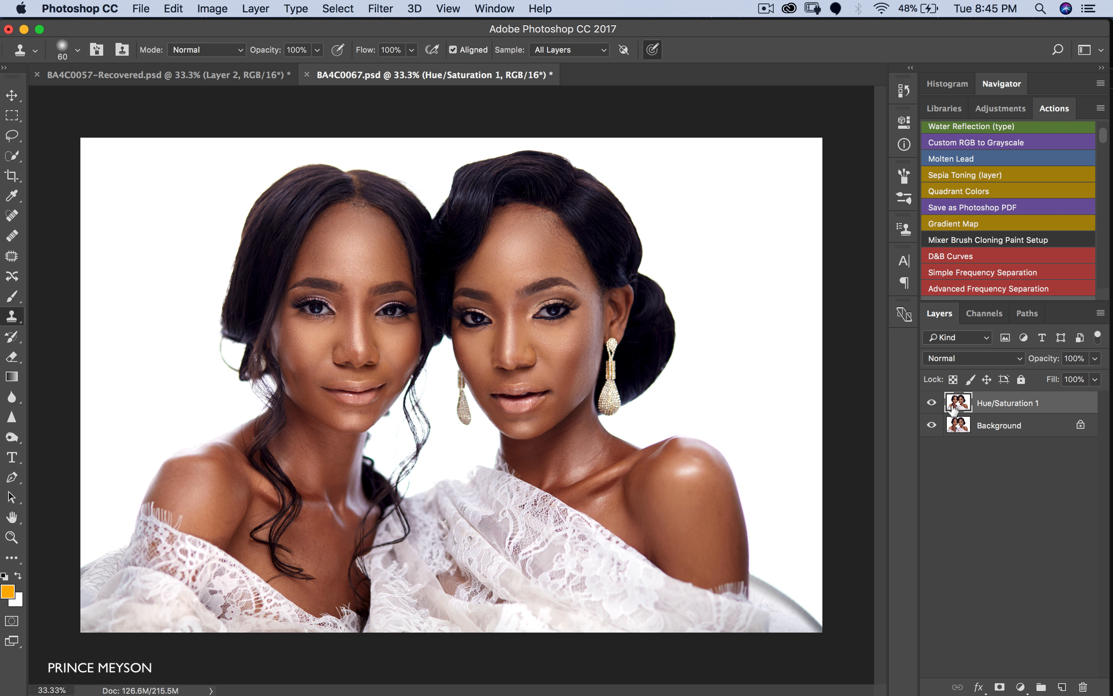
left_click(931, 403)
left_click(932, 404)
key("super+s")
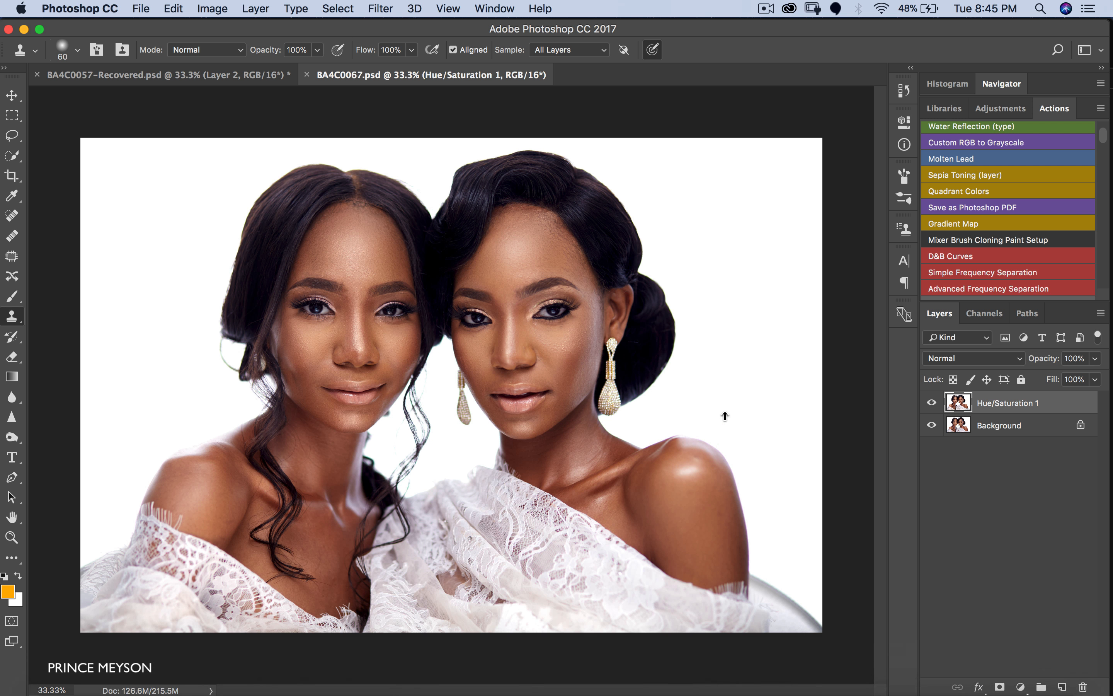
- Switch to Capture One and create a new unadjusted variant of BA4C0067.CR2
left_click(675, 680)
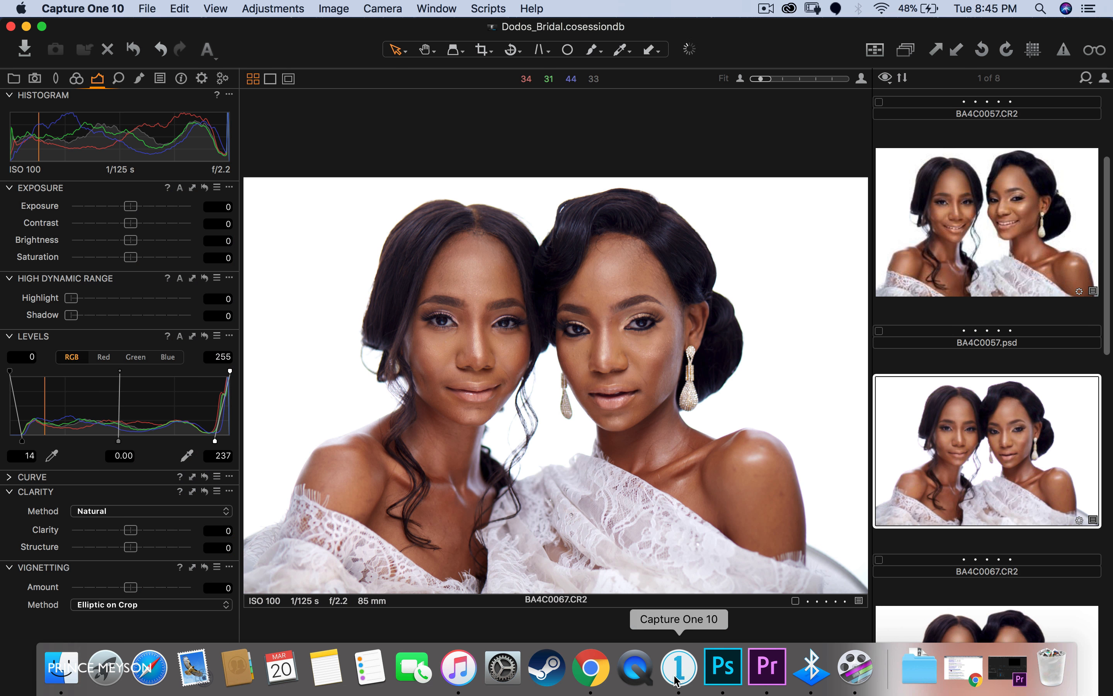
scroll(973, 456, "down", 2)
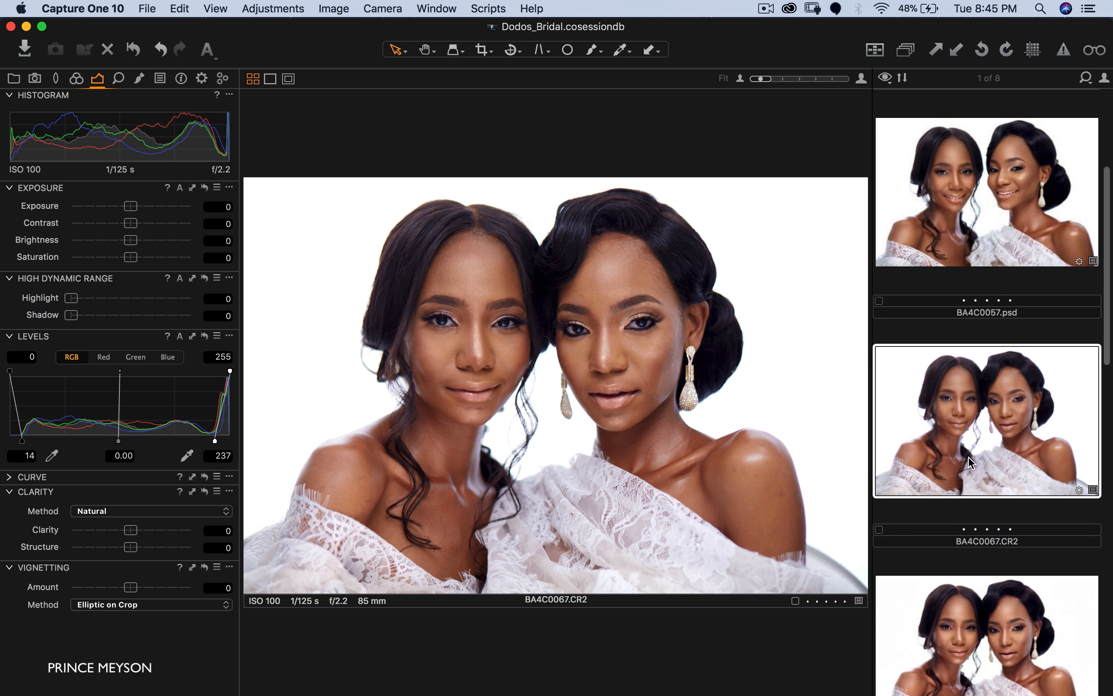
scroll(974, 433, "down", 6)
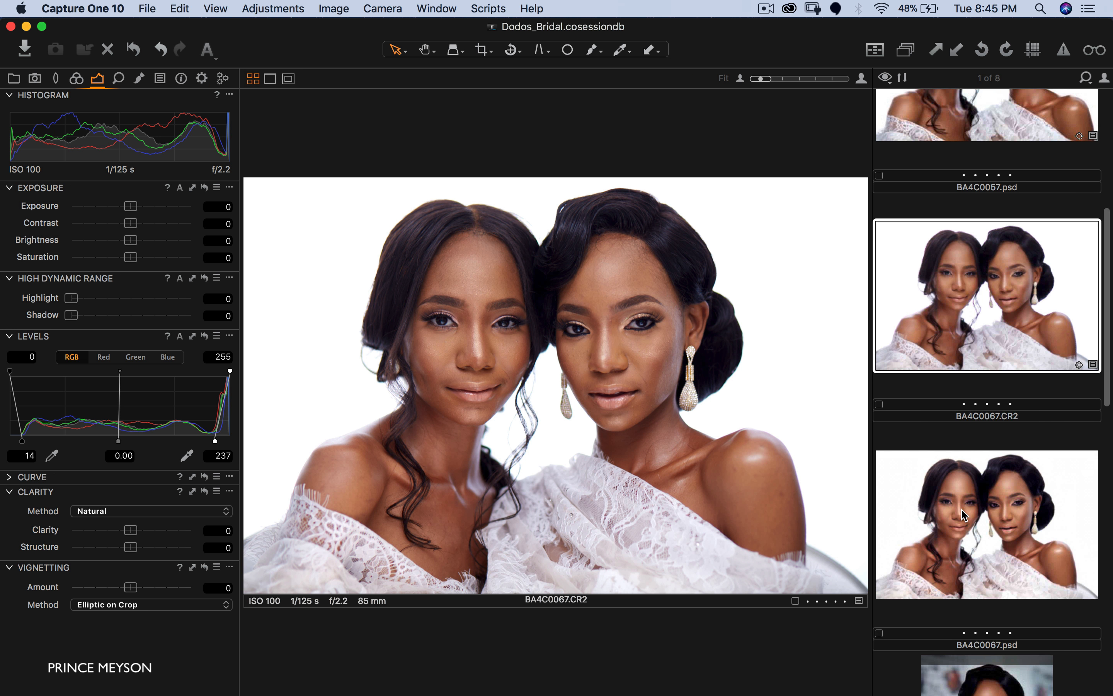
left_click(962, 510)
left_click(971, 317)
right_click(972, 317)
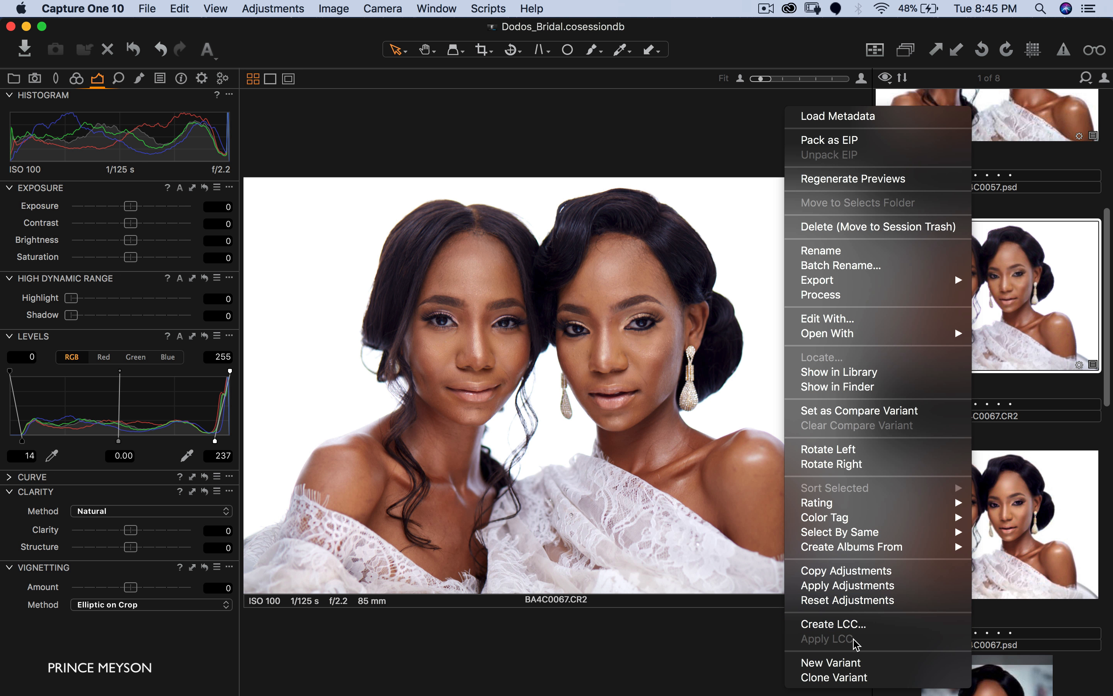
left_click(845, 663)
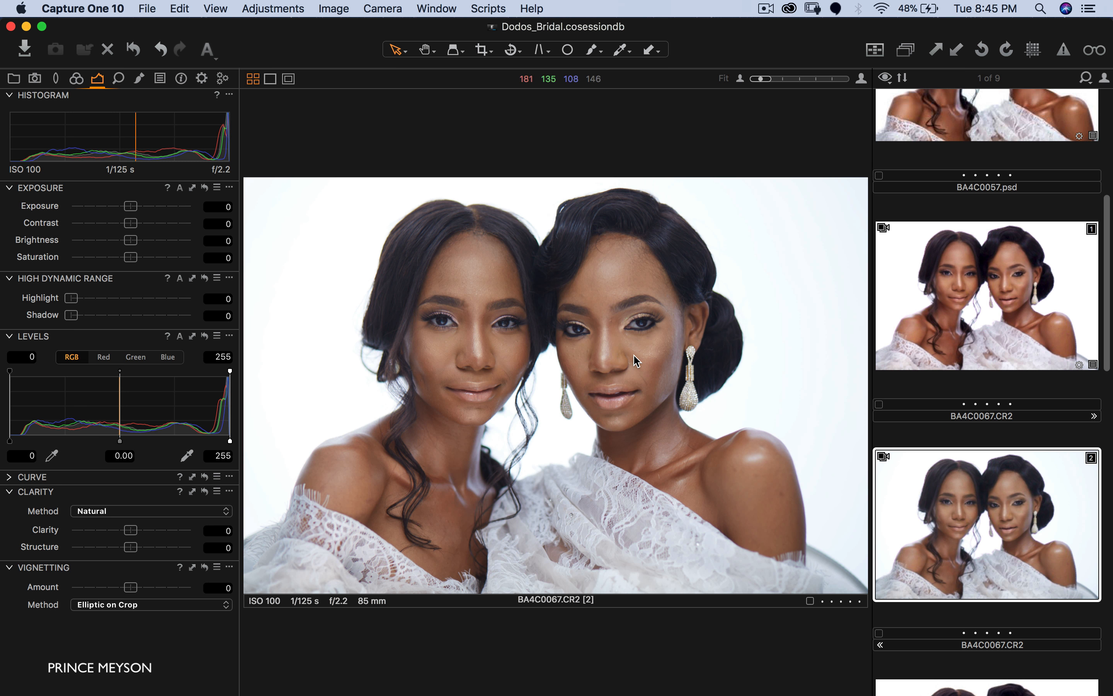
- Compare the colour-corrected variant, the unadjusted variant and the retouched BA4C0067.psd by viewing them in turn
left_click(911, 289)
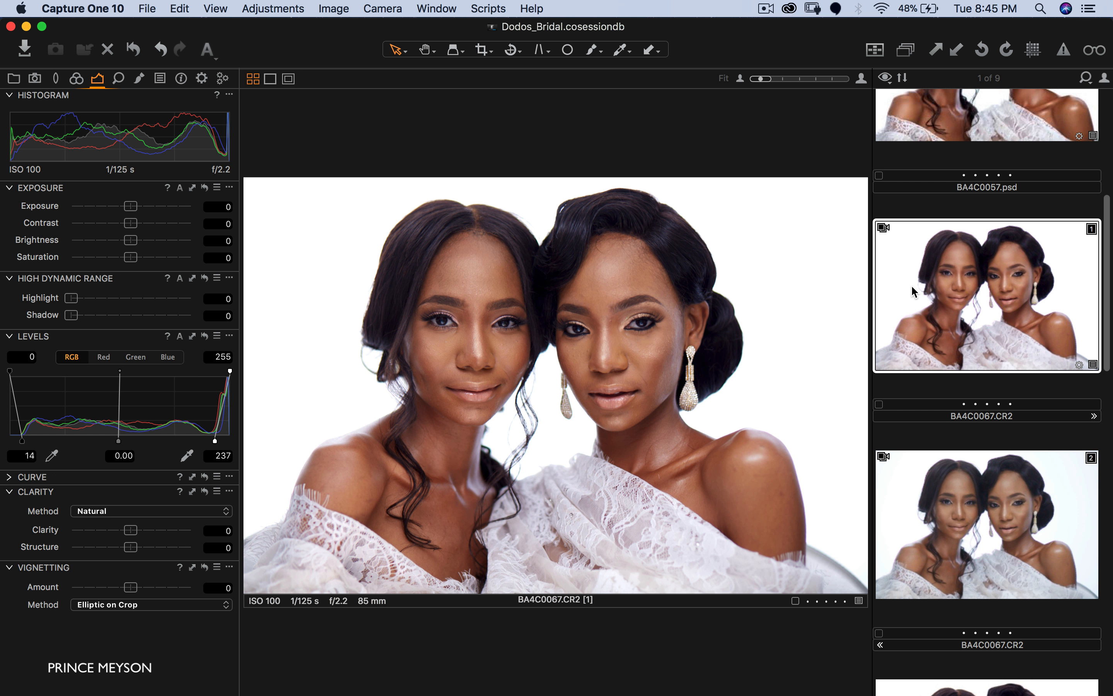
scroll(993, 386, "down", 4)
left_click(975, 567)
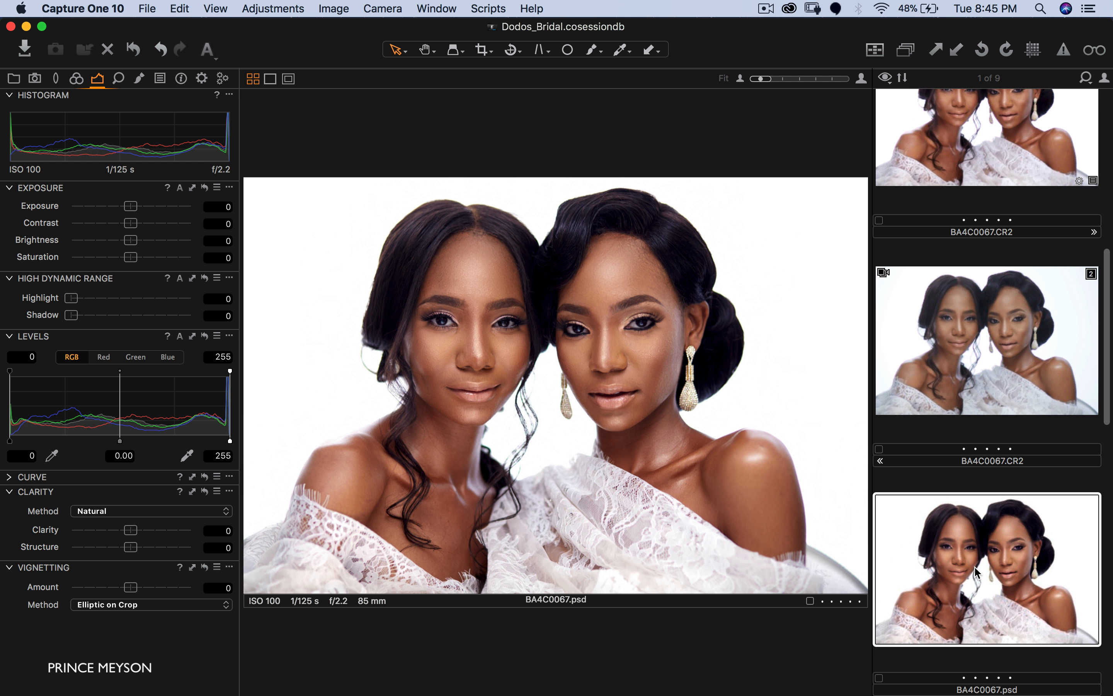
scroll(965, 506, "up", 2)
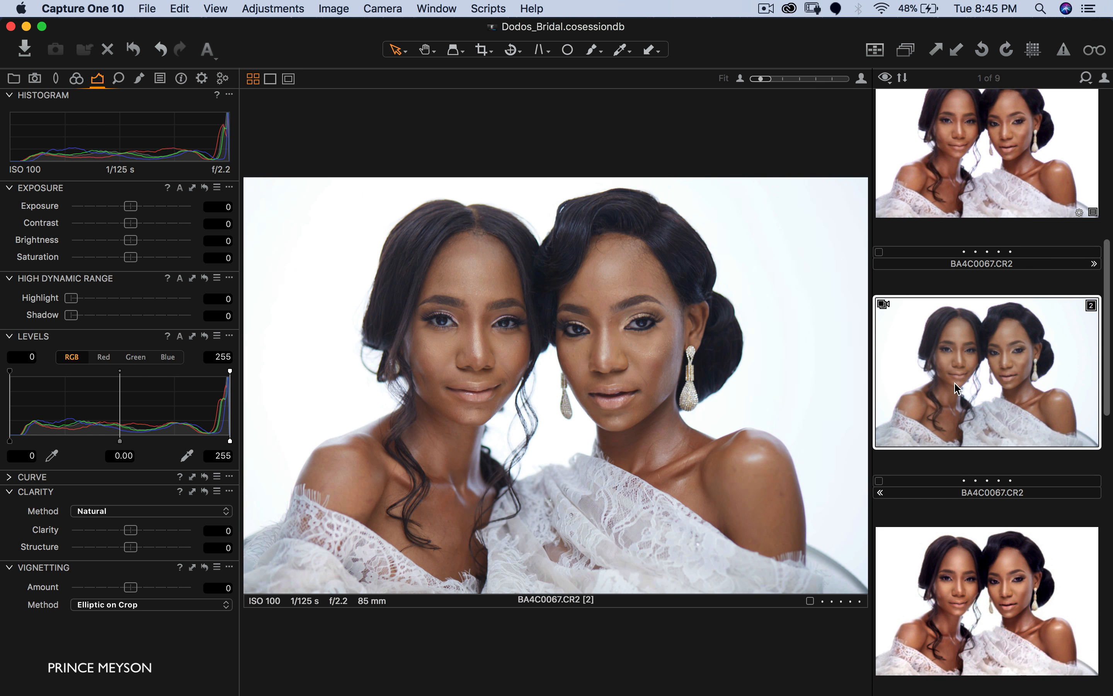
scroll(961, 368, "up", 4)
left_click(971, 276)
scroll(971, 249, "down", 10)
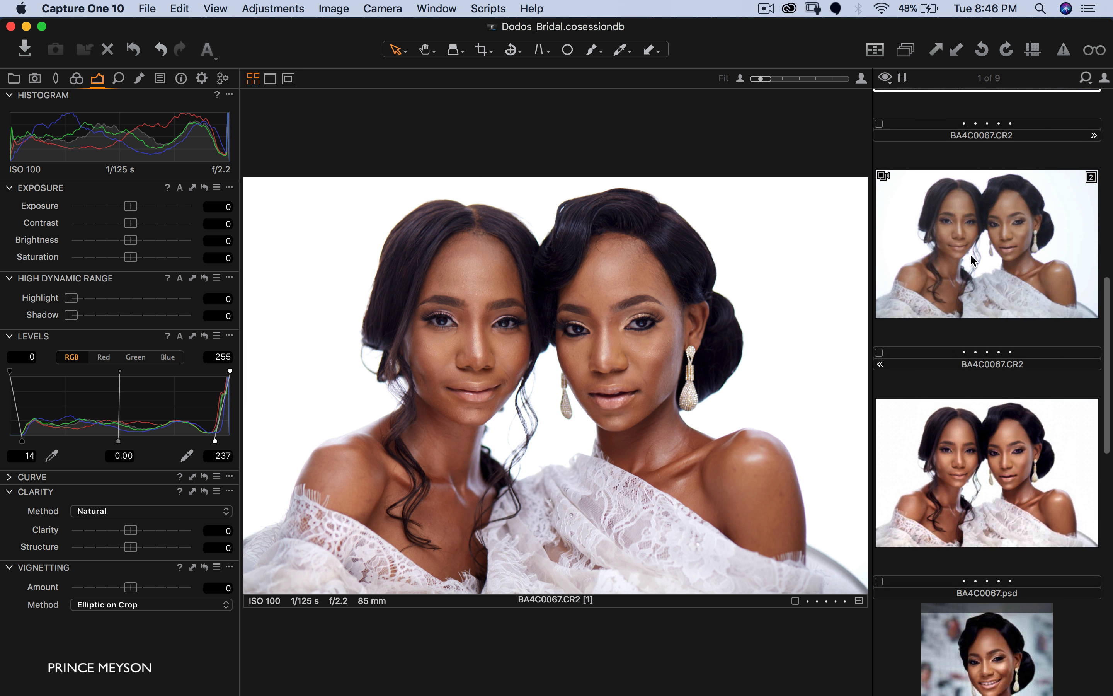
left_click(970, 426)
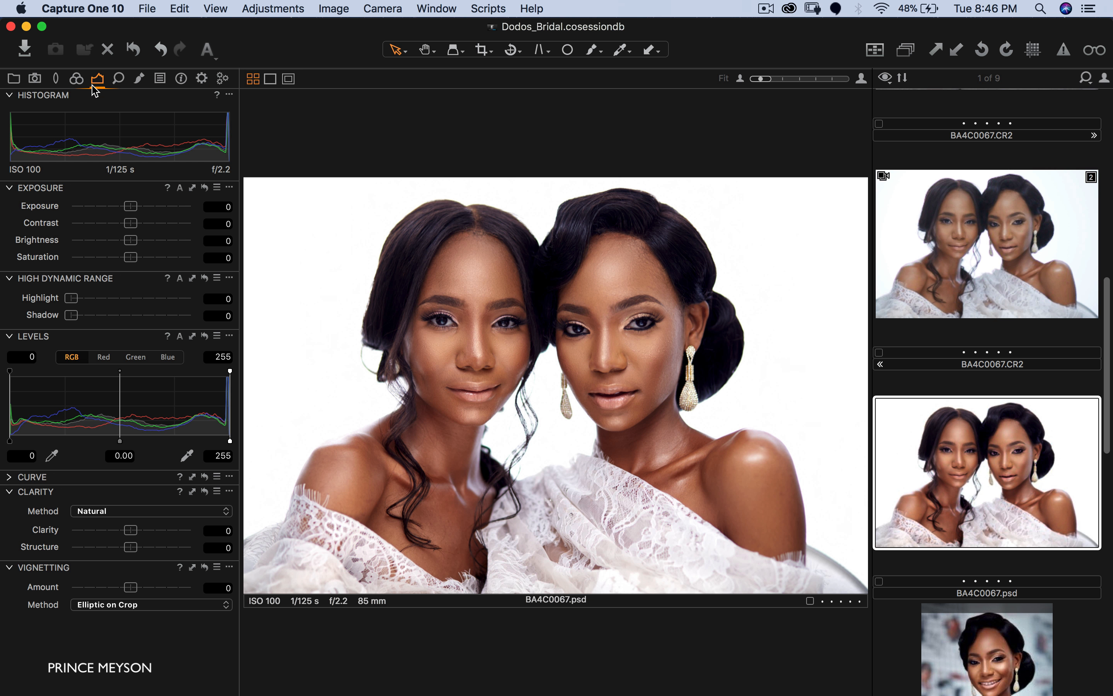
- Apply Harsh Grain film grain with an impact of 17 to BA4C0067.psd and inspect the skin texture up close
left_click(77, 81)
left_click(116, 83)
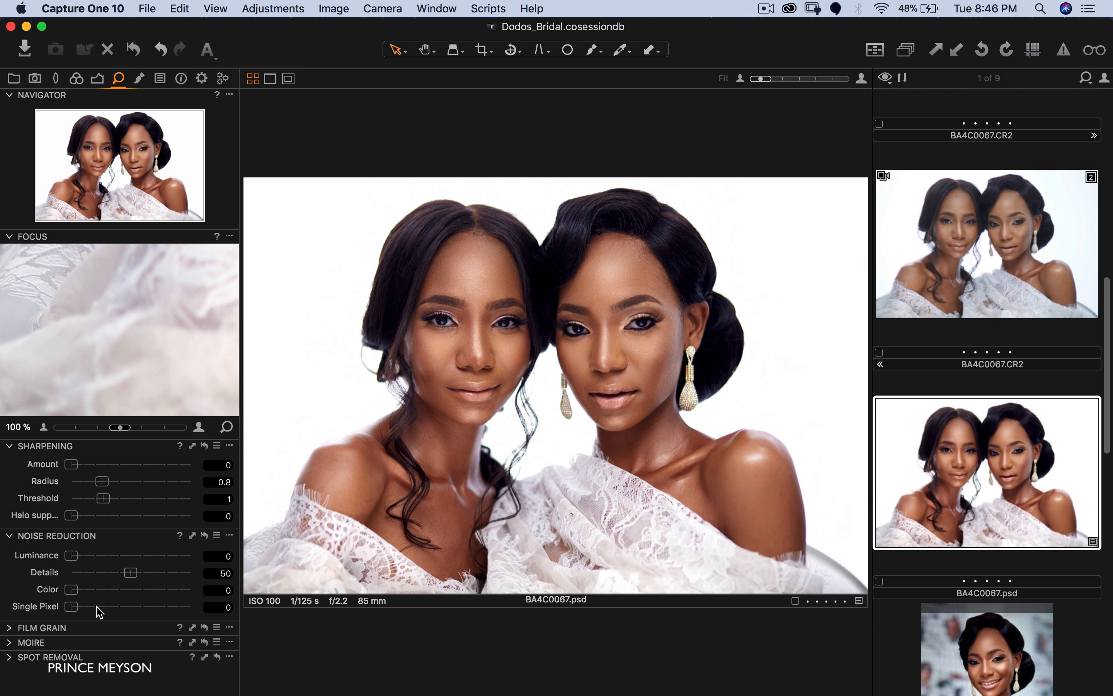
left_click(16, 631)
left_click(86, 570)
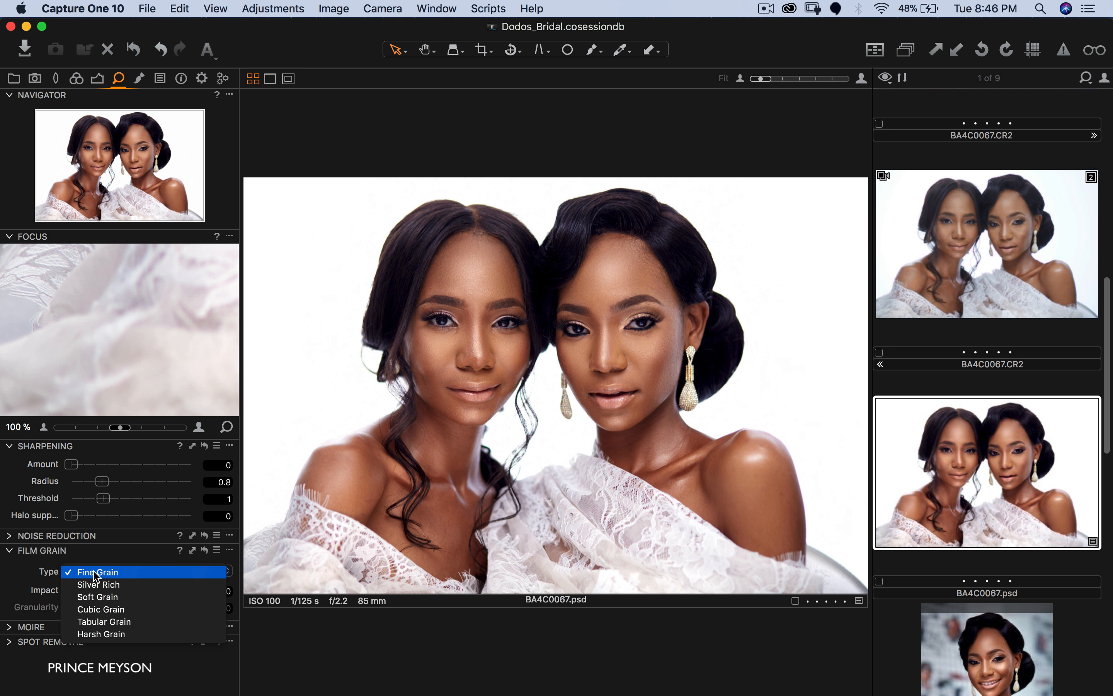
left_click(102, 636)
left_click(92, 589)
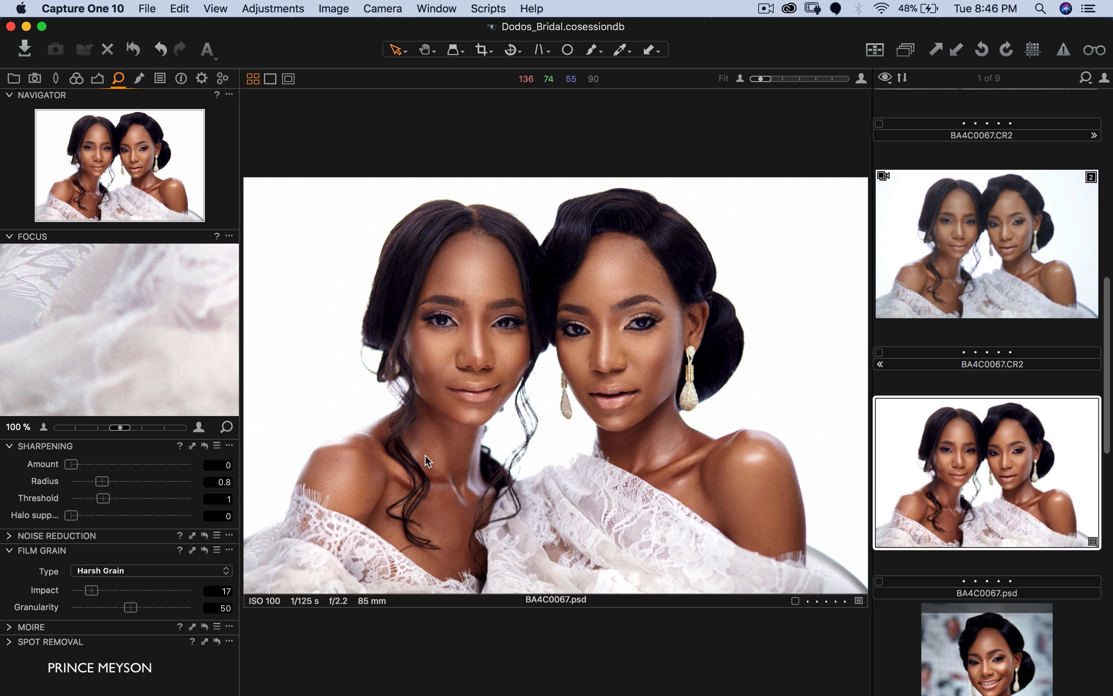
scroll(488, 348, "up", 8)
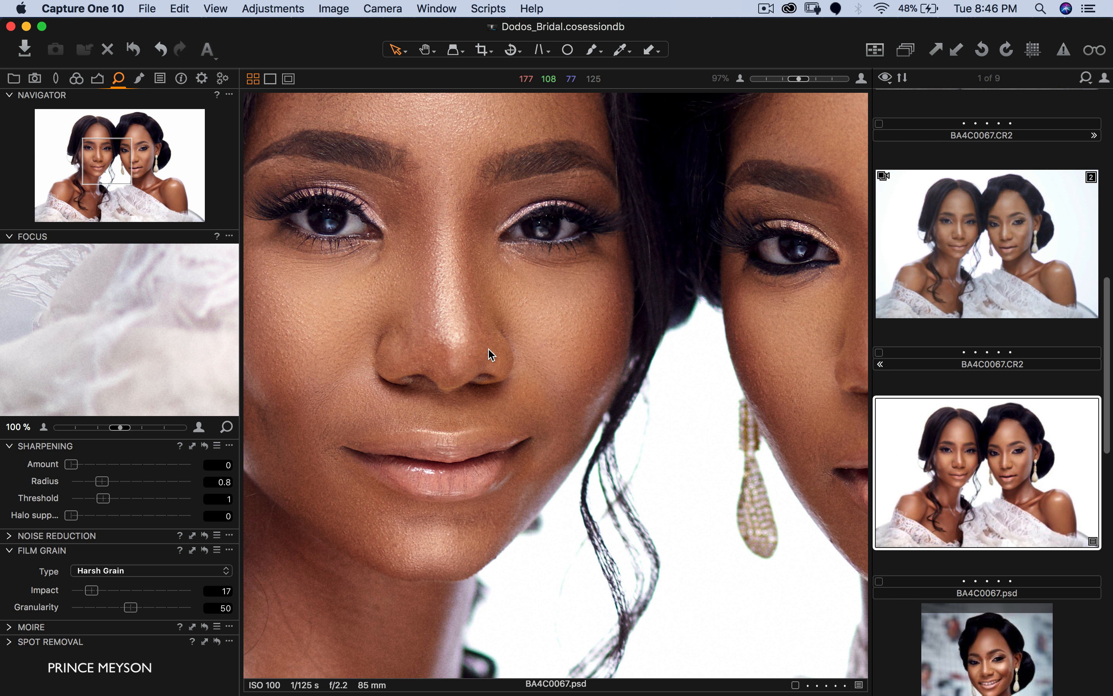
scroll(492, 350, "down", 8)
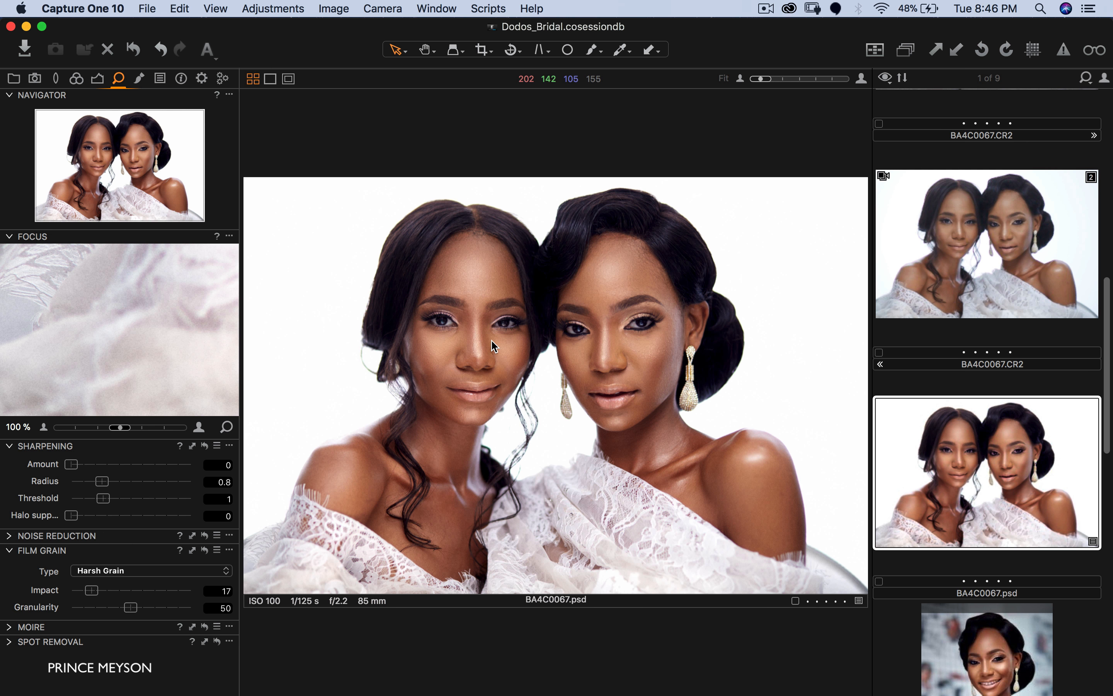